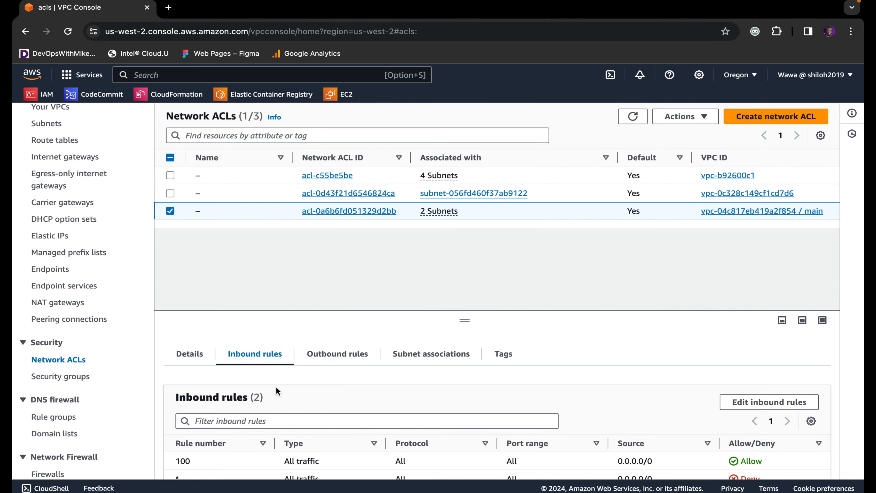
Check the network ACL's inbound rules, and open the outbound rules of the launch-wizard-6 security group
scroll(211, 430, down, 1)
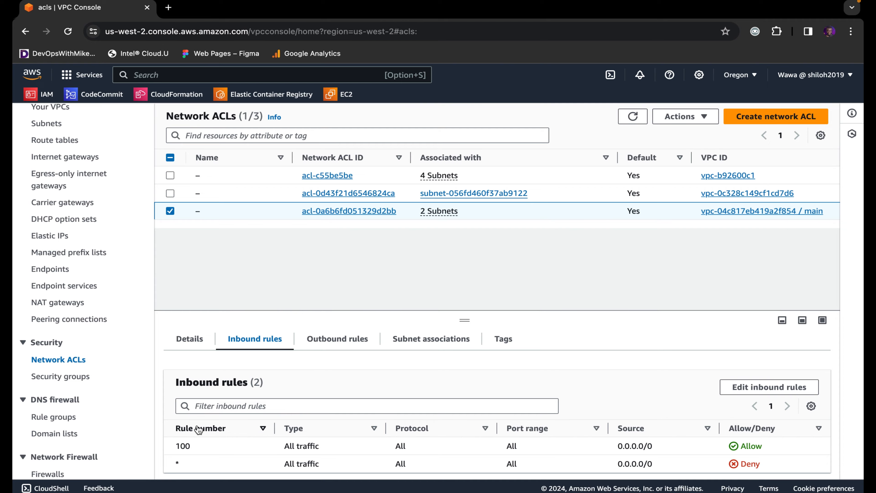
click(55, 379)
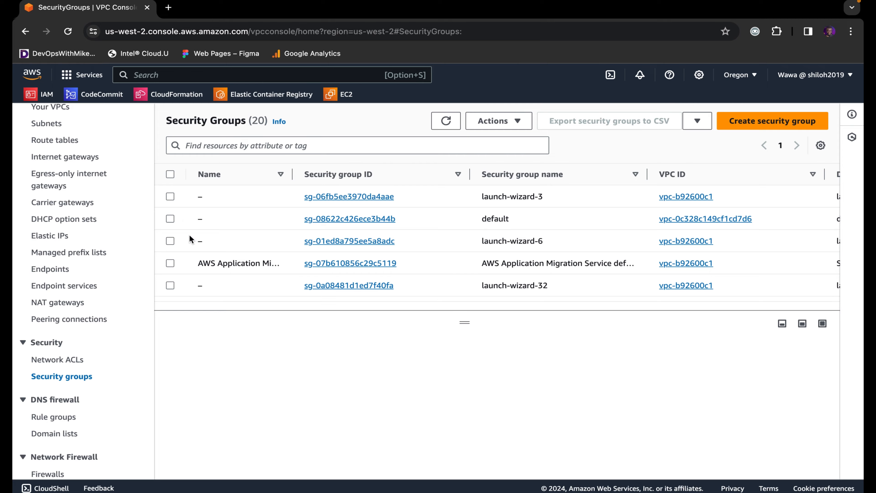
click(173, 245)
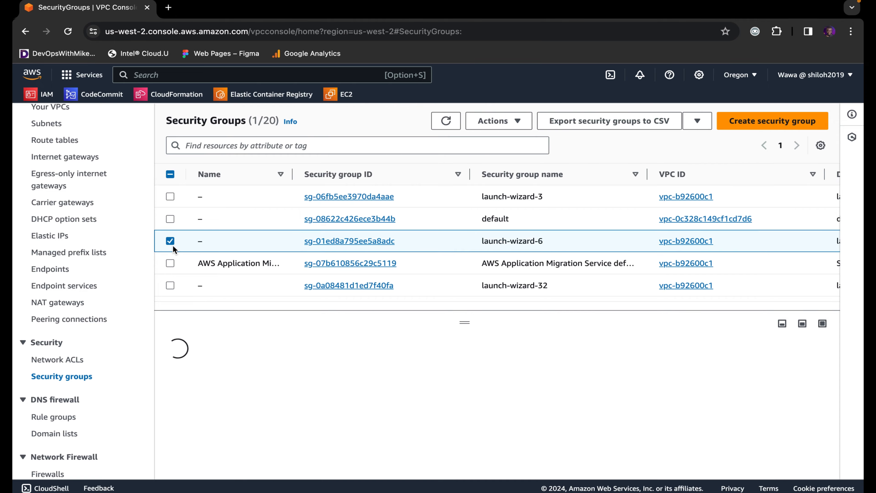
click(349, 388)
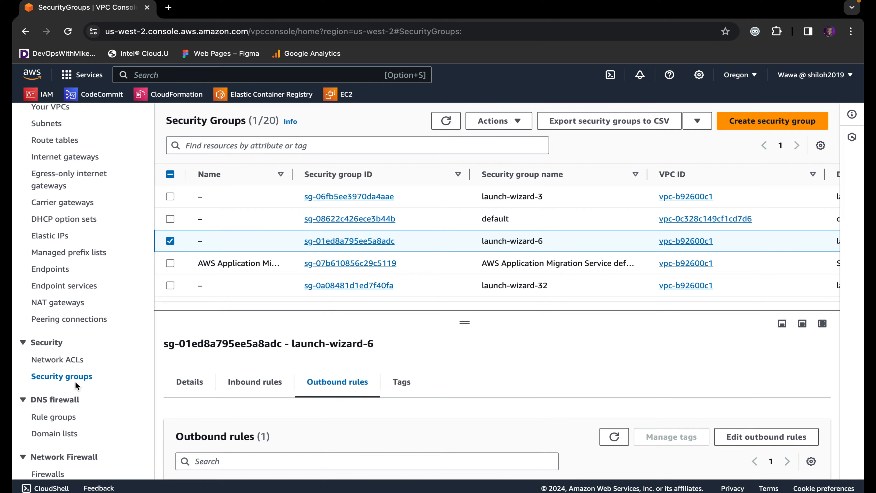
scroll(75, 386, down, 3)
scroll(75, 385, down, 1)
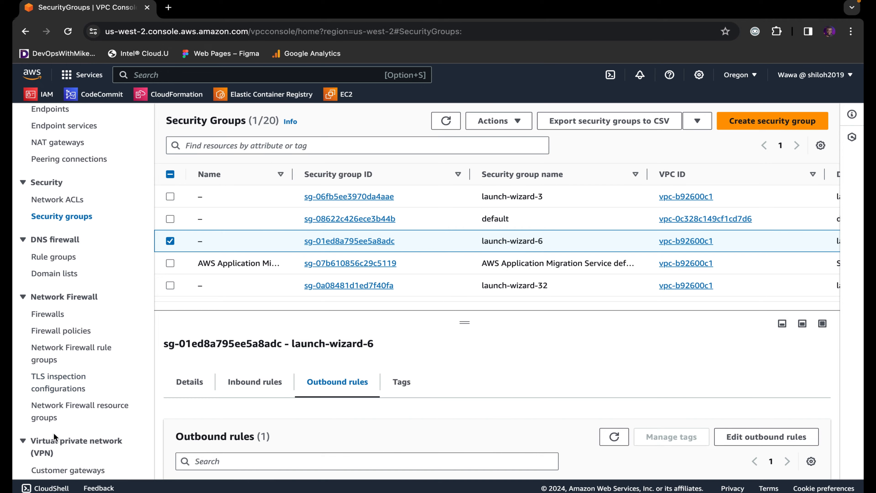
scroll(56, 346, down, 5)
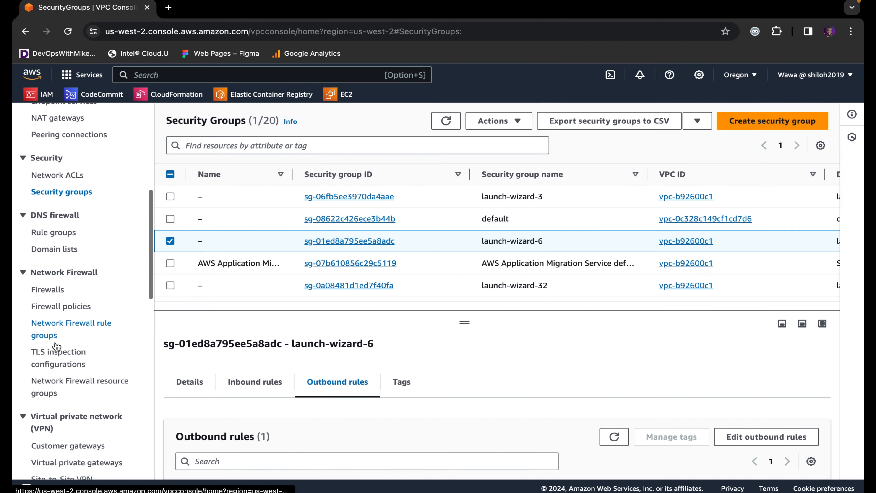
scroll(56, 346, down, 2)
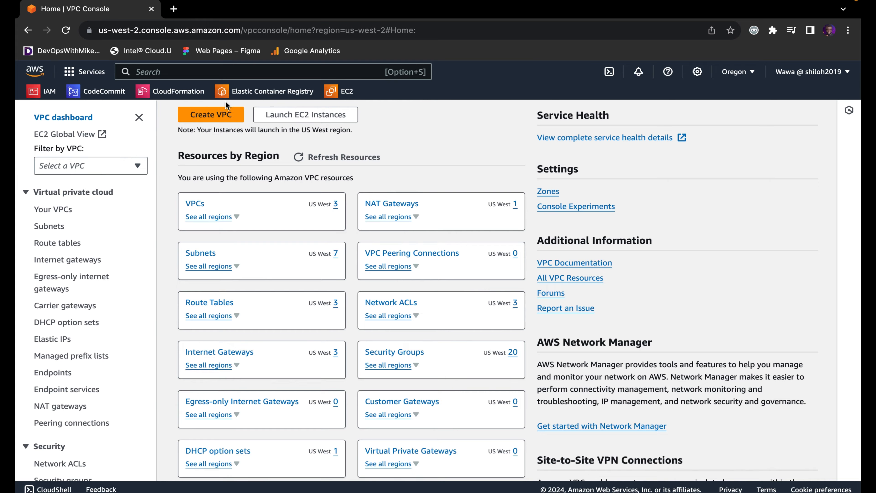
Start creating a new VPC and choose VPC and more as the resources to create
click(218, 114)
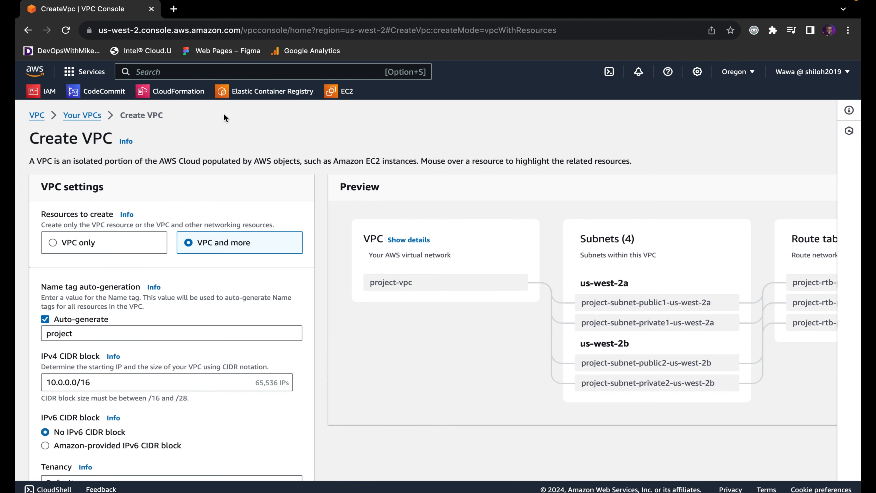
scroll(226, 269, down, 1)
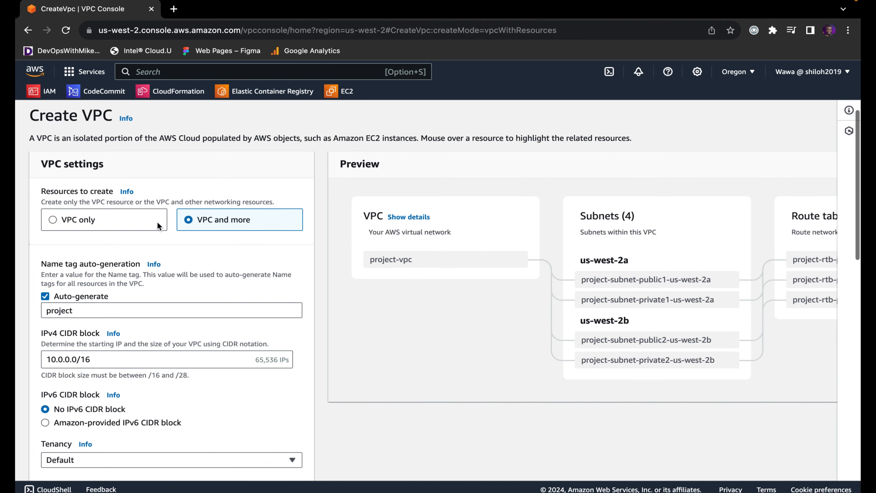
click(50, 219)
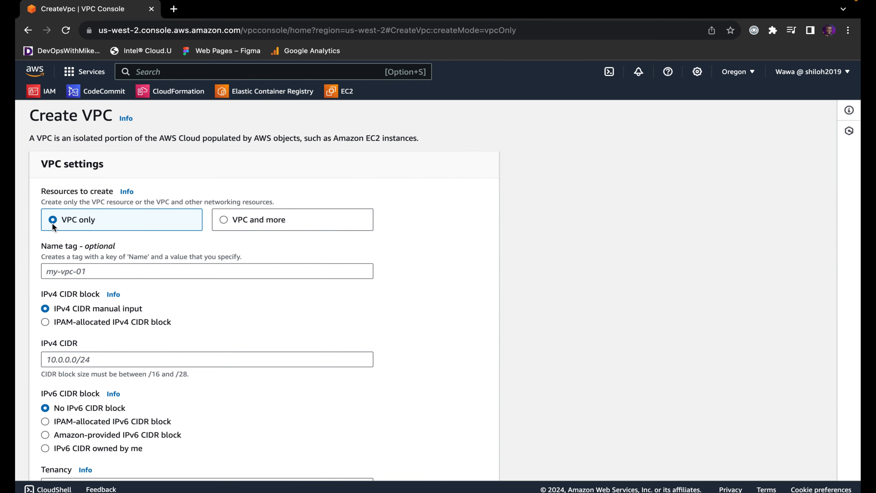
scroll(132, 367, down, 5)
scroll(132, 366, up, 2)
scroll(132, 367, up, 3)
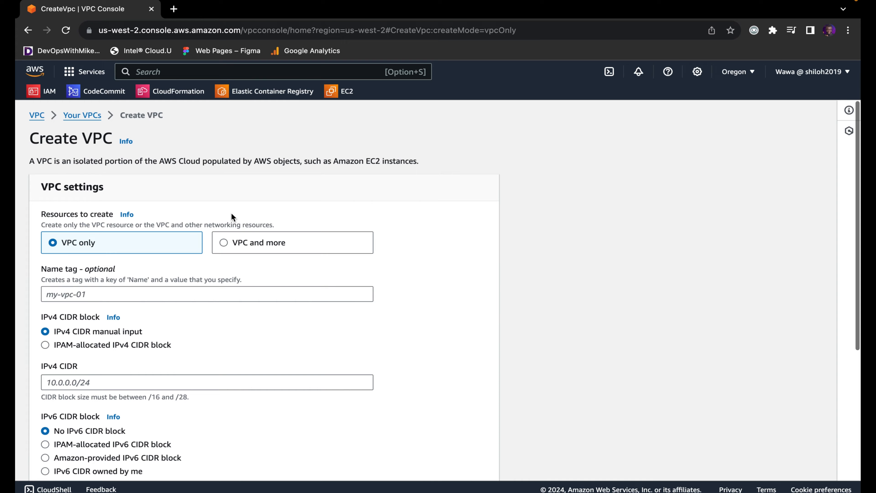
click(226, 241)
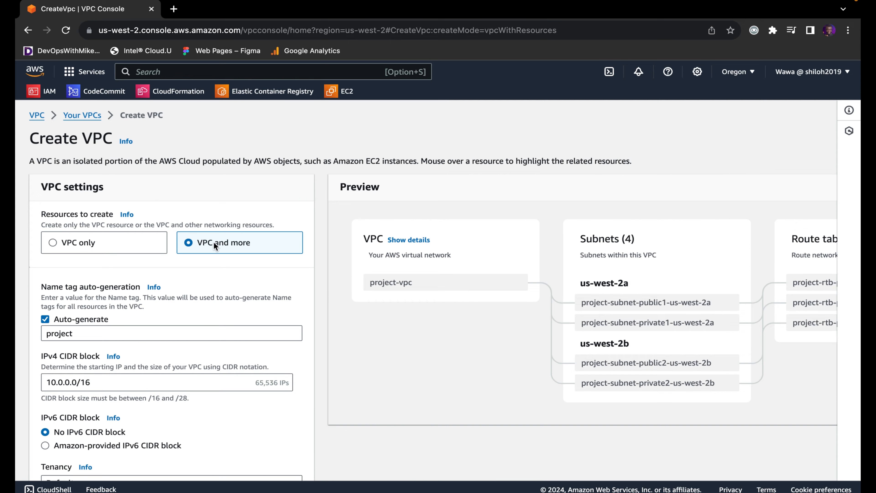
Set the auto-generated name tag for the new VPC's resources to wanda
scroll(214, 242, down, 2)
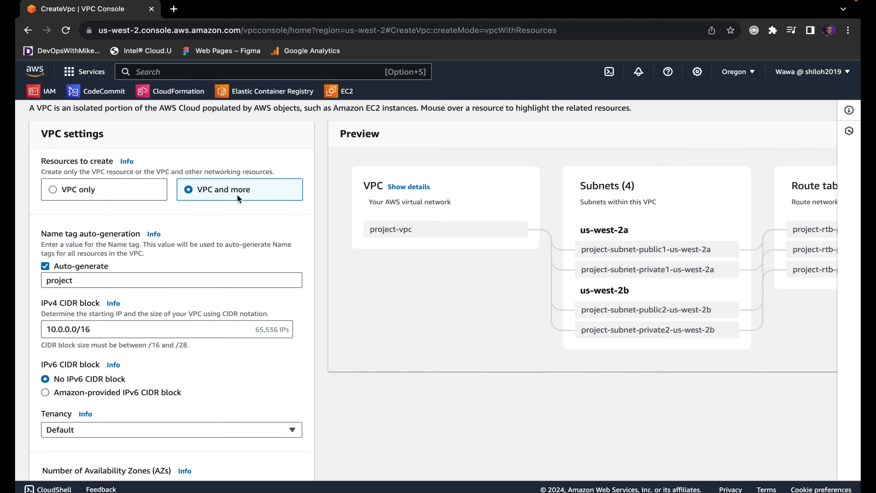
double_click(80, 280)
text(wanda)
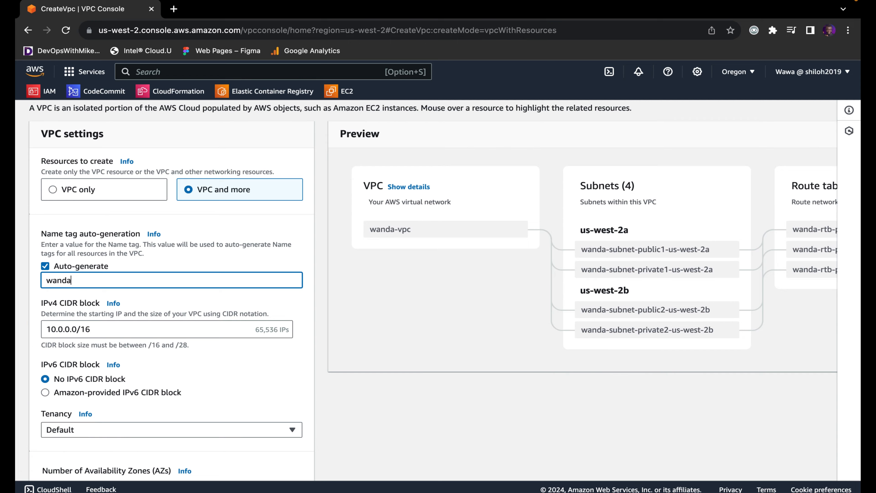
Review the new VPC's IPv4 CIDR block, IPv6, tenancy and Availability Zone settings
scroll(110, 204, down, 3)
drag(123, 259, 39, 258)
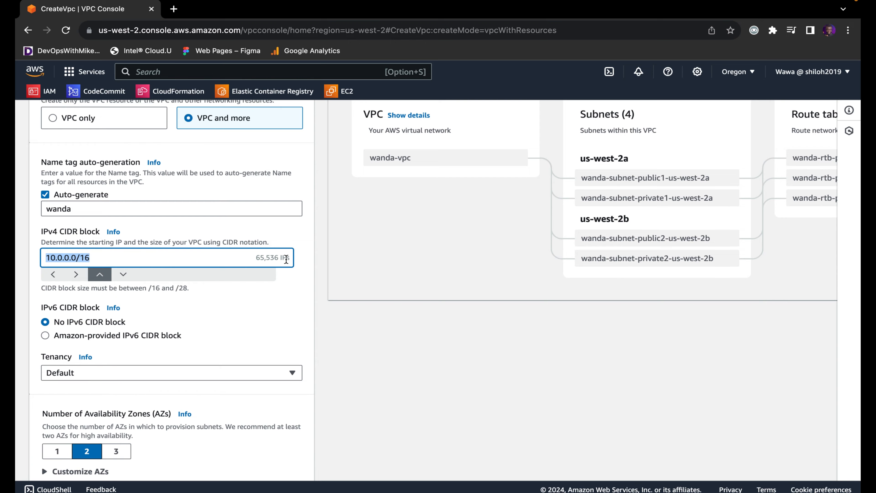
scroll(264, 314, down, 3)
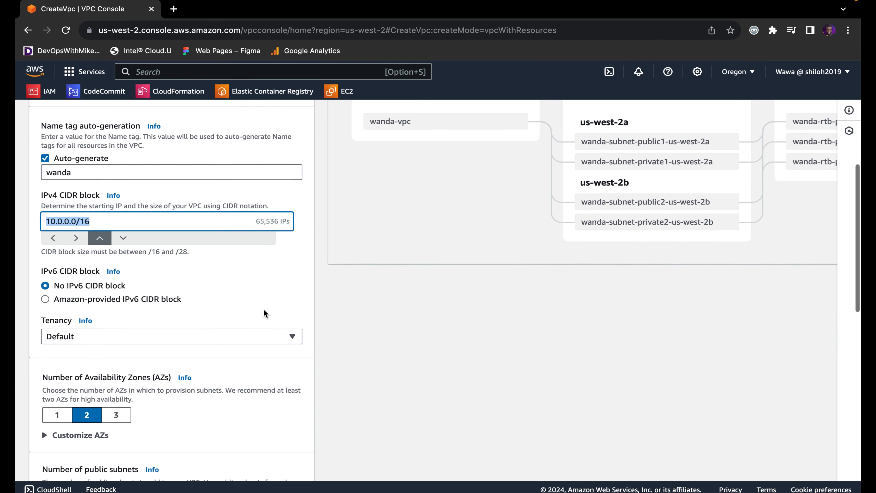
click(141, 314)
scroll(141, 314, up, 7)
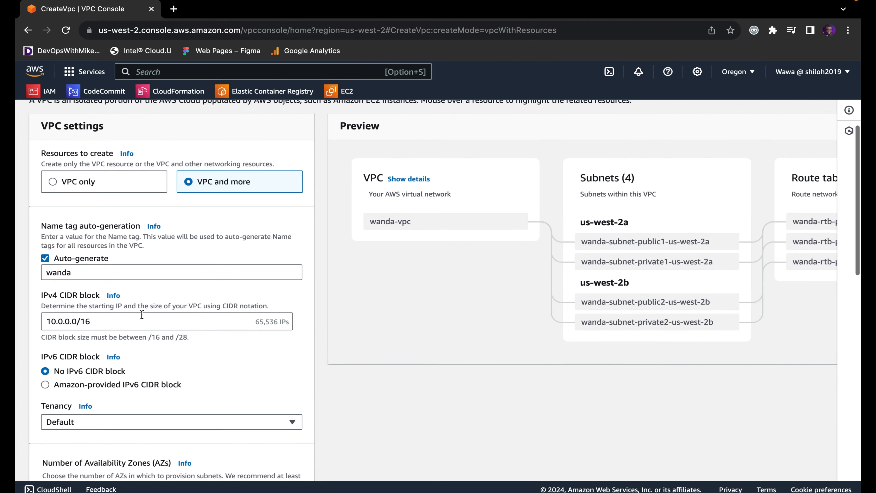
scroll(141, 315, down, 5)
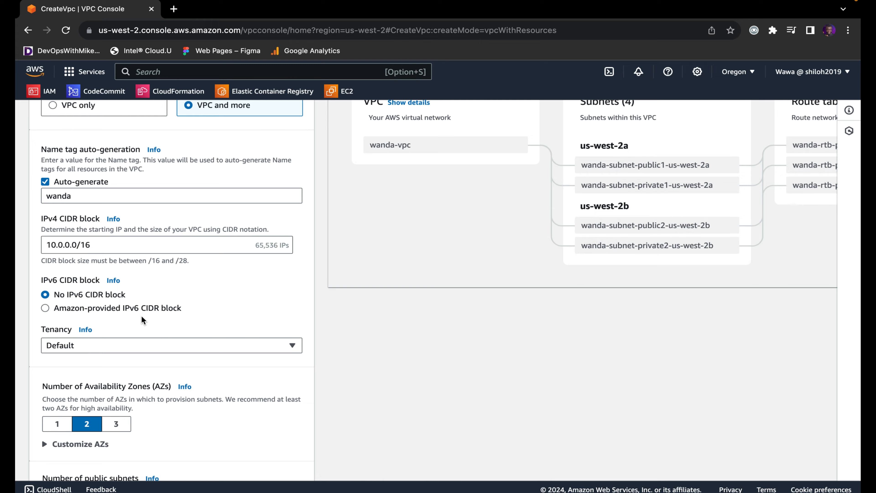
scroll(140, 394, down, 4)
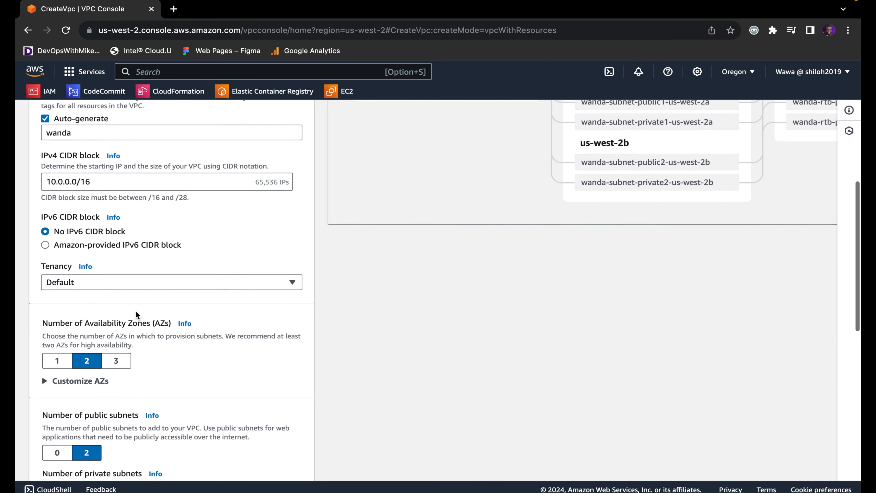
scroll(135, 313, up, 1)
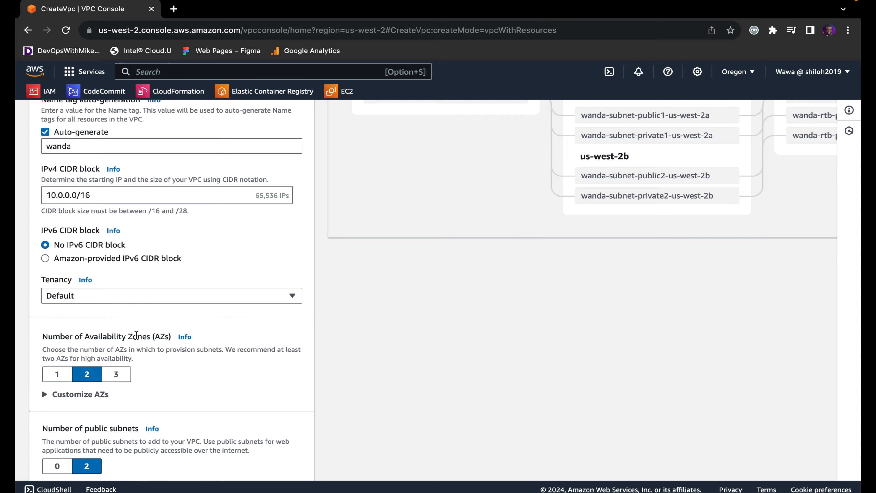
Try one Availability Zone for the VPC, return to two and check the subnets in the preview
scroll(137, 335, right, 2)
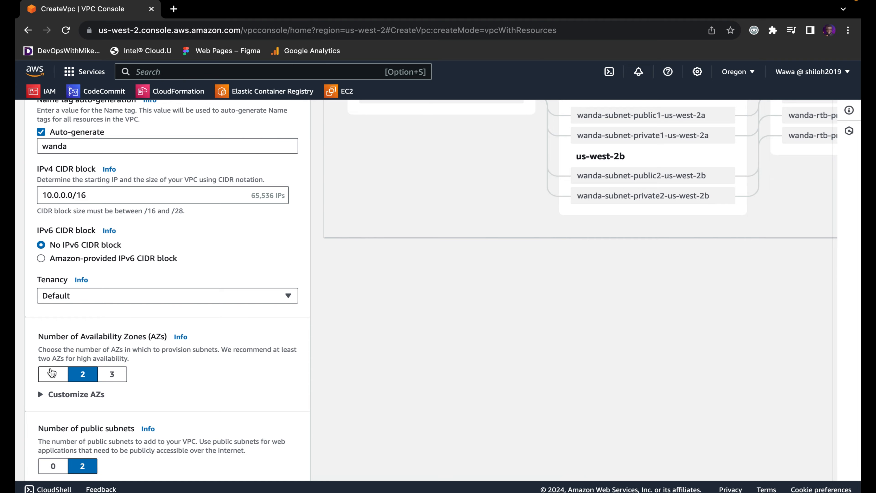
click(55, 375)
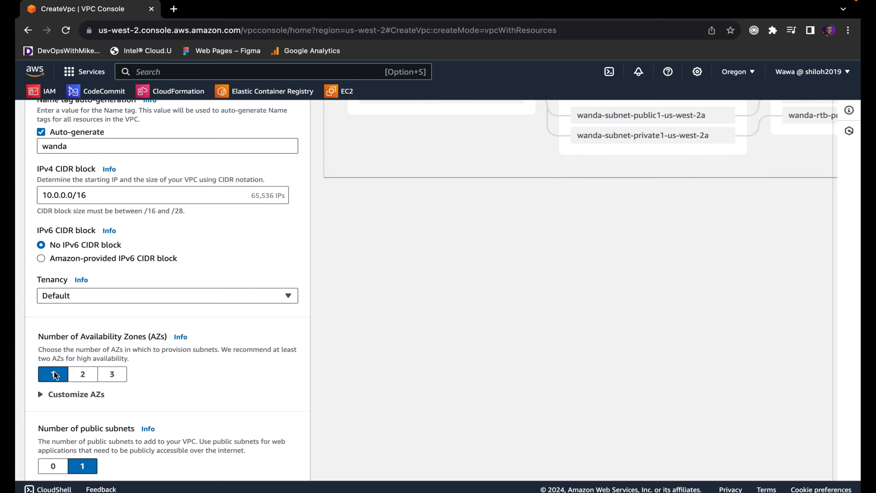
click(83, 375)
scroll(326, 291, up, 3)
scroll(326, 291, right, 2)
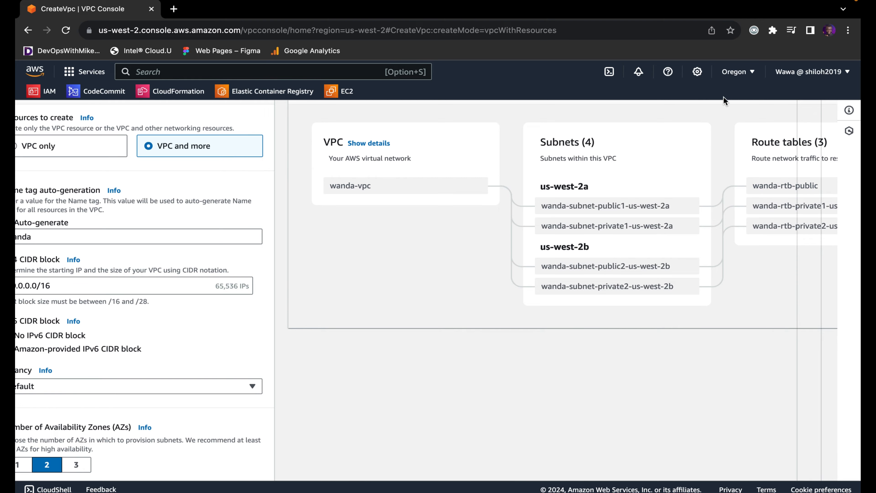
View the list of available AWS regions and try three Availability Zones for the VPC
click(756, 74)
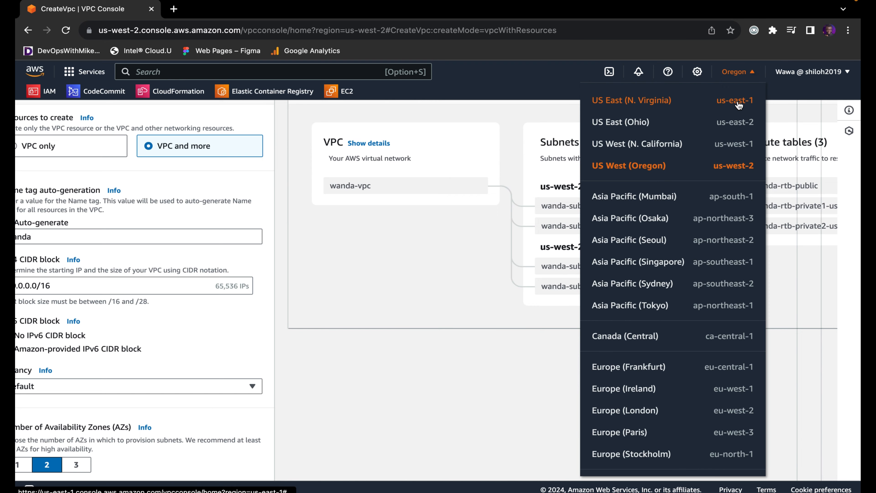
click(536, 206)
click(116, 436)
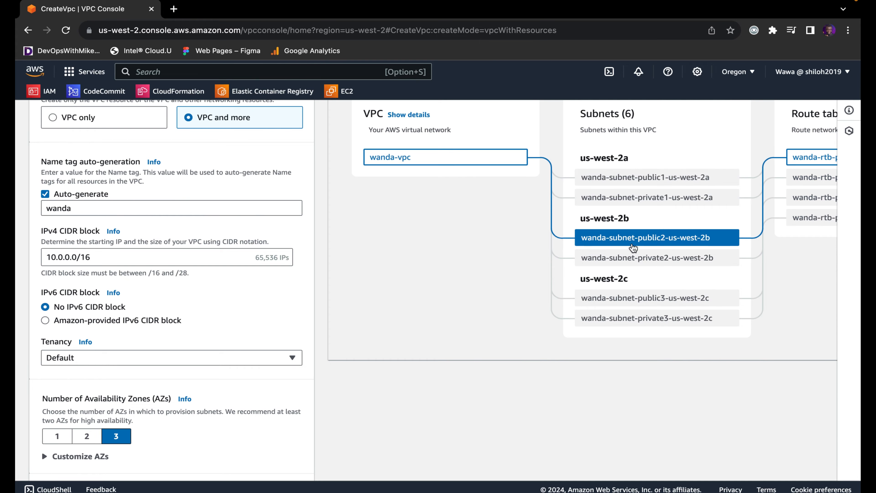
Set the VPC to one Availability Zone with one public subnet
scroll(173, 311, down, 5)
click(56, 276)
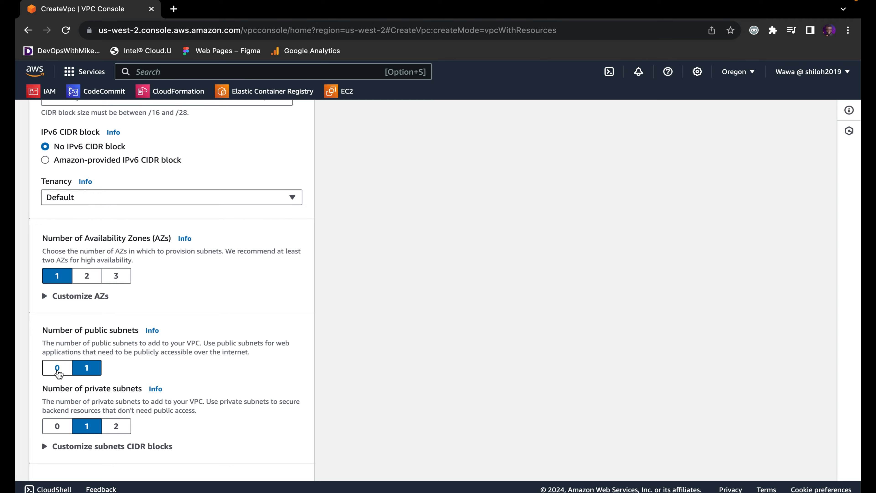
click(58, 368)
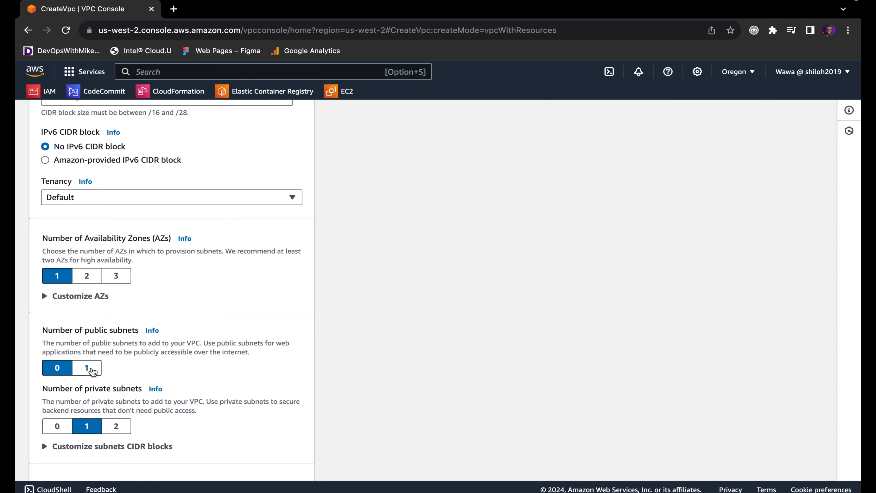
click(93, 372)
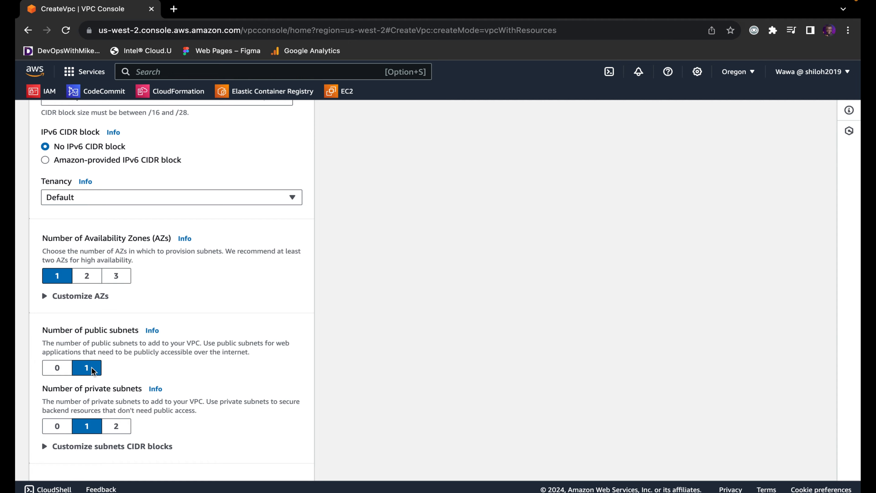
Trace the preview path from the public subnet through its route table to the internet gateway
scroll(93, 371, up, 8)
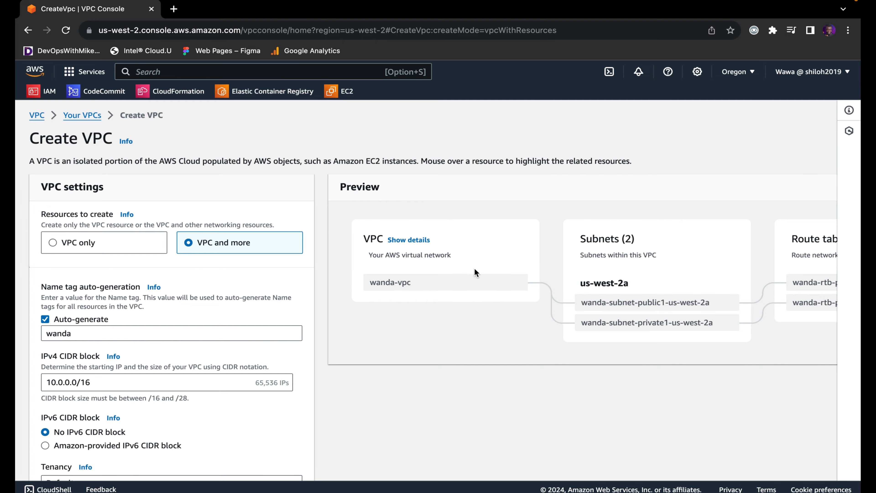
scroll(618, 285, right, 4)
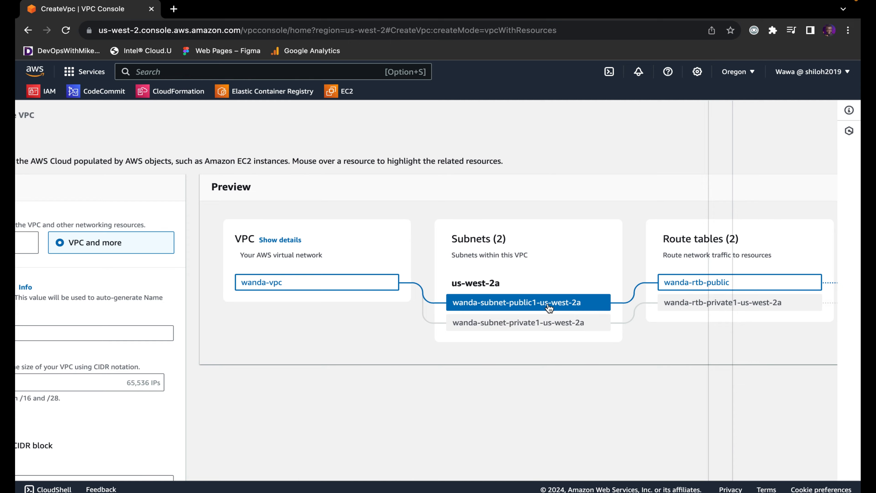
scroll(687, 287, right, 5)
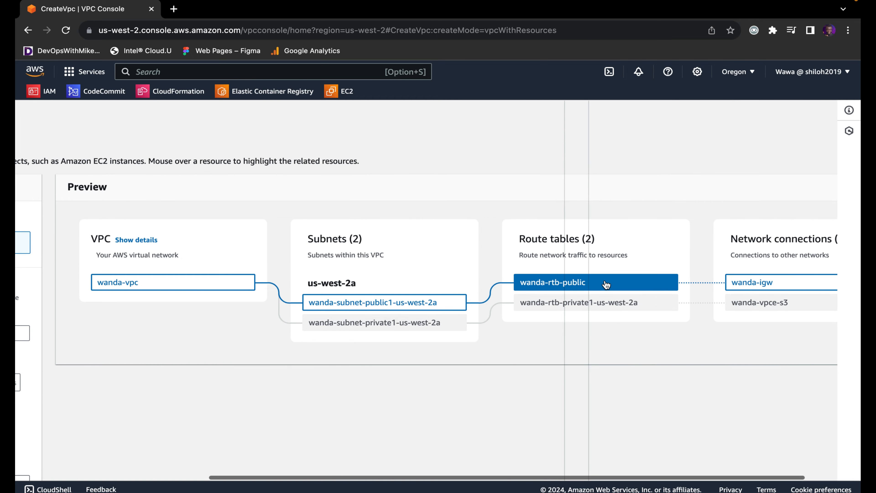
scroll(755, 279, right, 2)
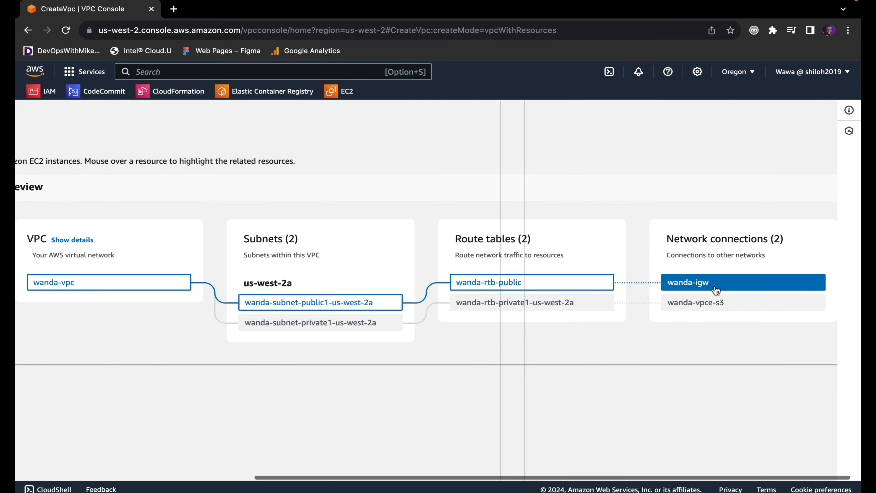
scroll(717, 289, left, 7)
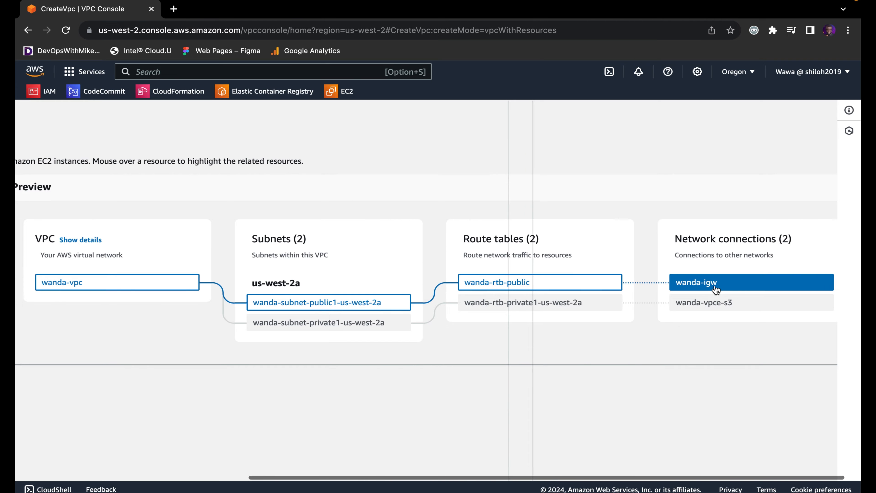
Set the number of private subnets to 0 and check the VPC preview
scroll(243, 379, down, 5)
scroll(243, 383, down, 5)
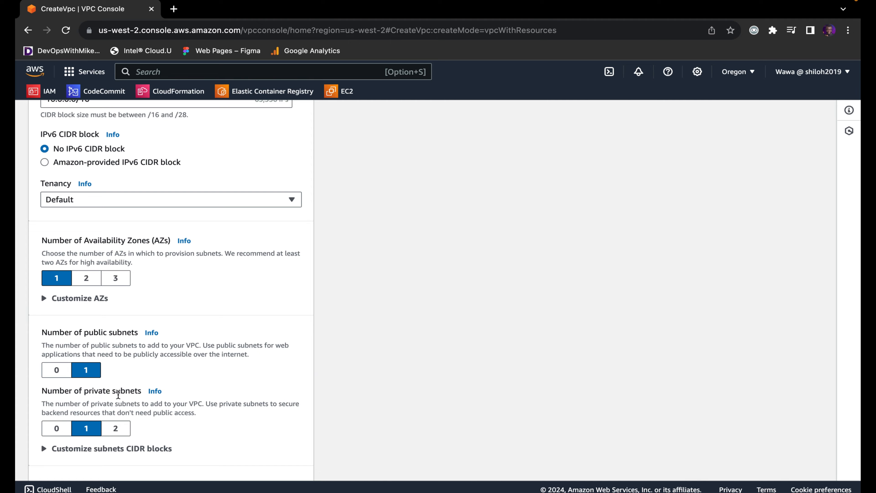
click(56, 431)
scroll(252, 369, right, 2)
scroll(156, 414, left, 2)
scroll(196, 390, up, 5)
scroll(196, 392, down, 3)
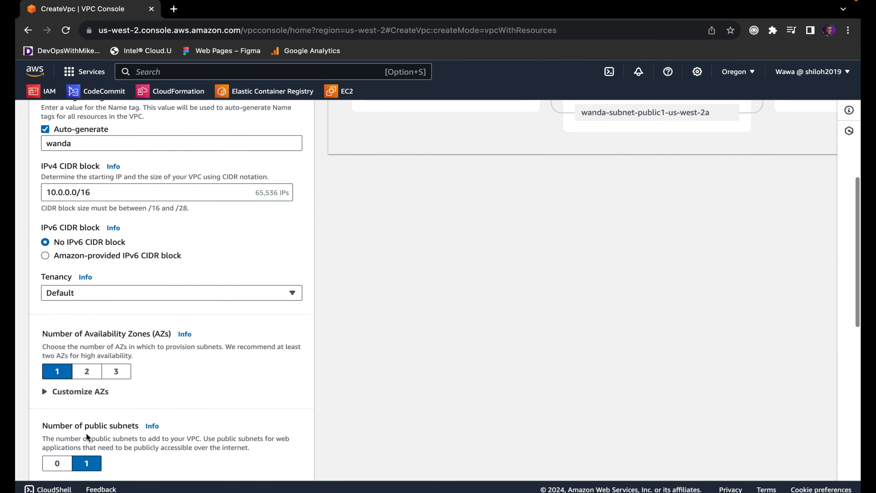
Set the number of private subnets to 1 and check the subnets and route tables in the VPC preview
scroll(90, 415, down, 1)
scroll(92, 400, down, 2)
click(87, 448)
scroll(131, 373, up, 8)
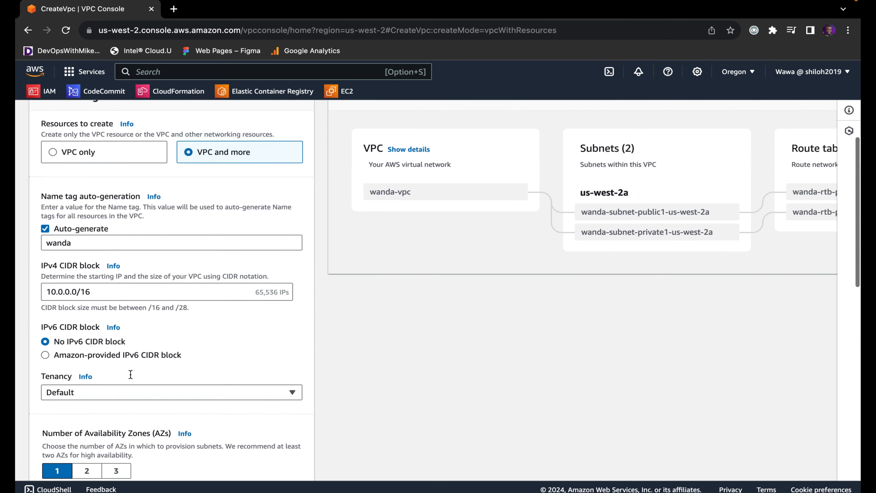
scroll(413, 347, right, 3)
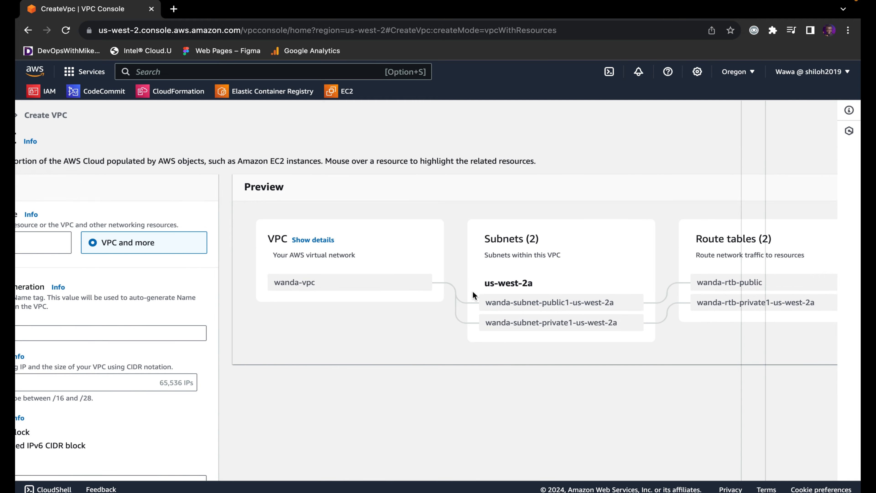
scroll(521, 300, left, 3)
Try two private subnets for the VPC and check how the preview changes
scroll(104, 415, down, 9)
click(110, 427)
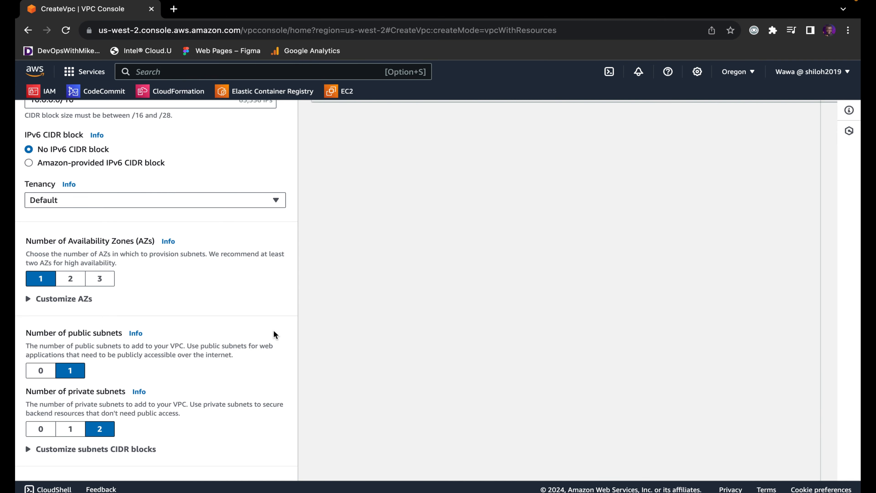
scroll(274, 332, up, 6)
scroll(273, 330, right, 4)
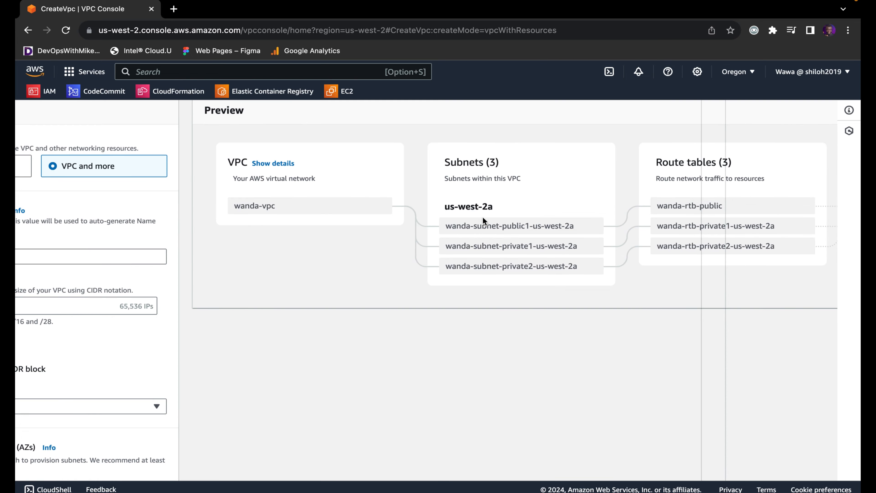
scroll(184, 340, left, 4)
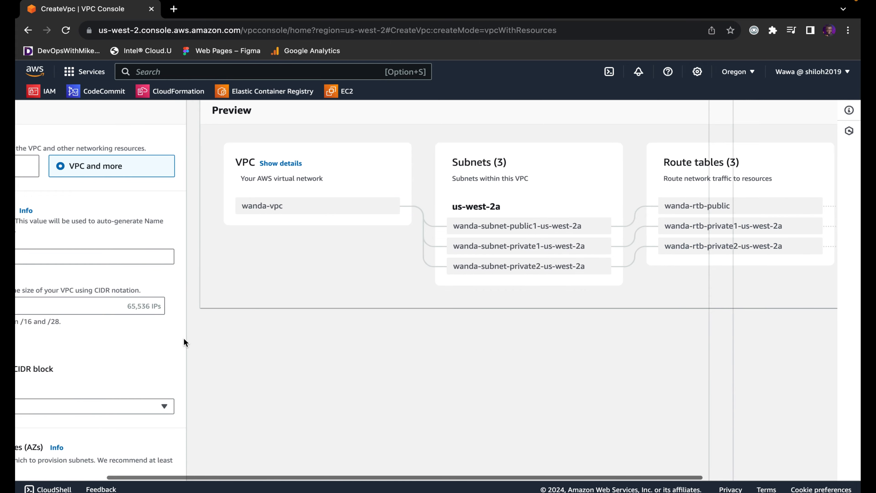
Return the number of private subnets to 1 and review the NAT gateway, VPC endpoint and DNS options
scroll(183, 341, down, 10)
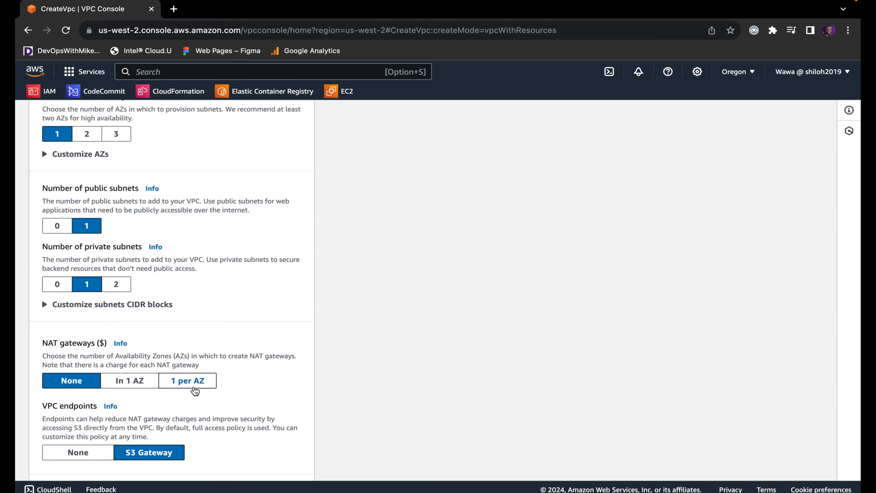
scroll(193, 397, down, 3)
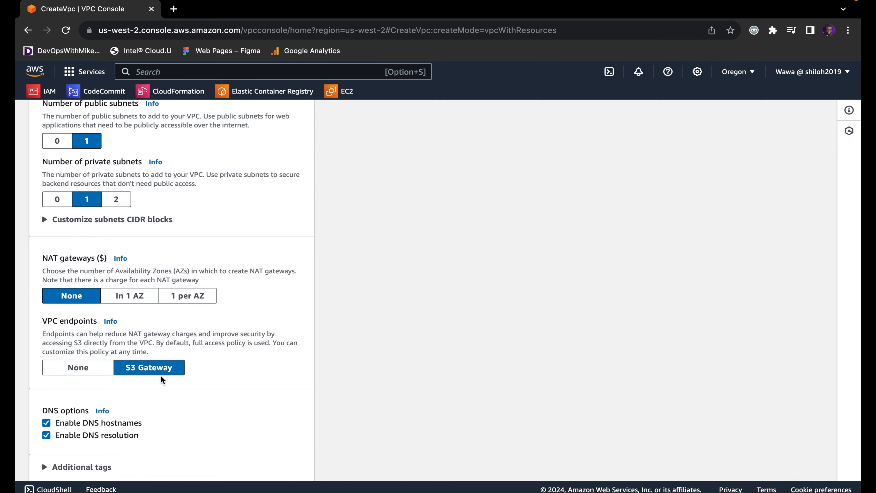
scroll(162, 378, down, 1)
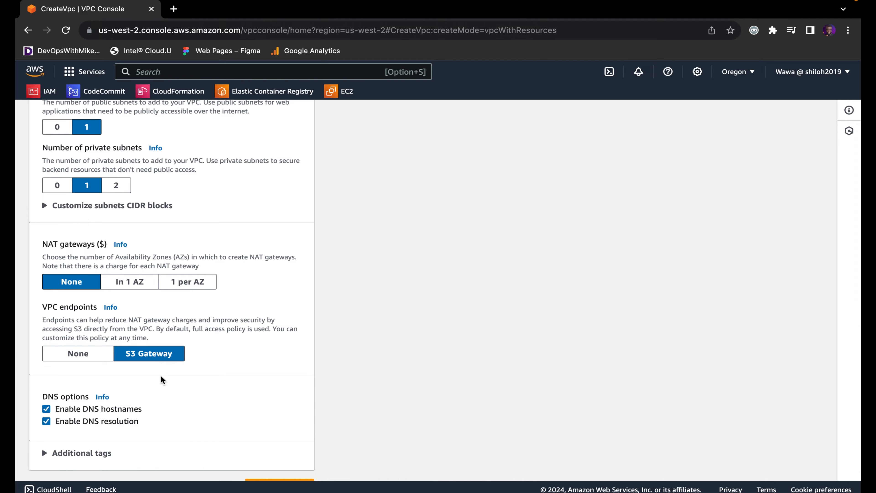
scroll(162, 380, down, 2)
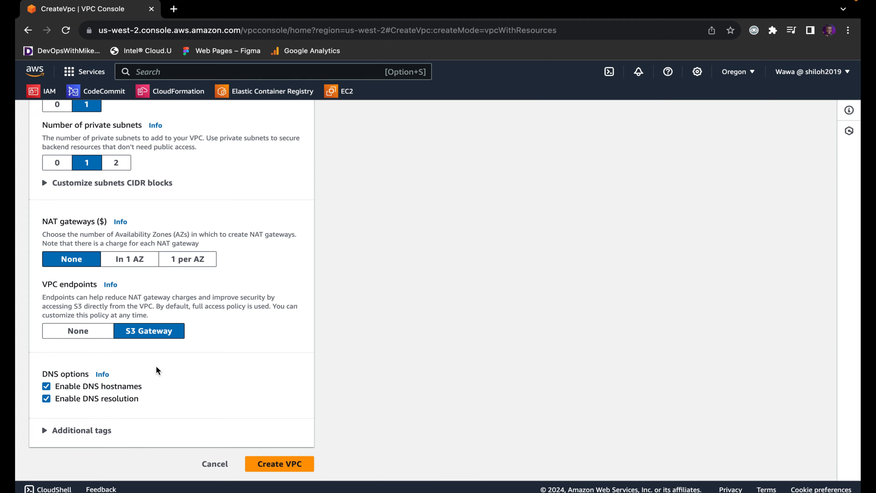
Trace the preview path from the private subnet through its route table to the S3 endpoint
scroll(159, 371, up, 10)
scroll(159, 370, up, 10)
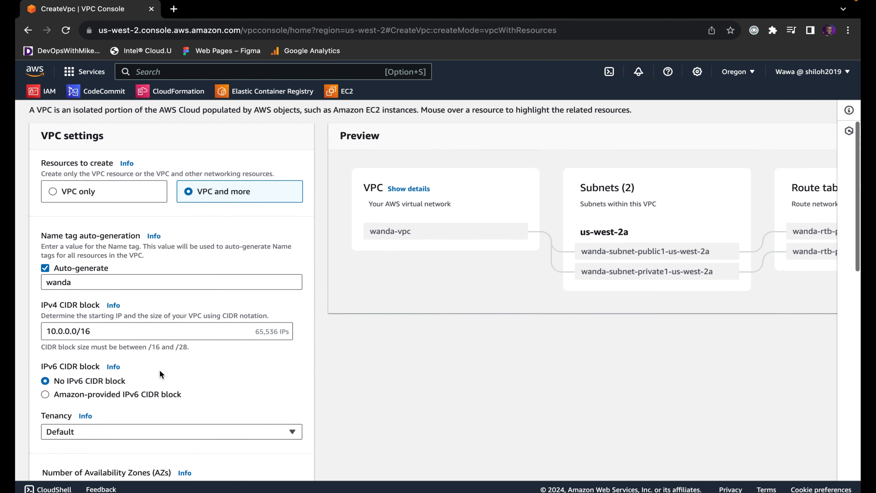
scroll(159, 369, right, 3)
scroll(159, 369, right, 3)
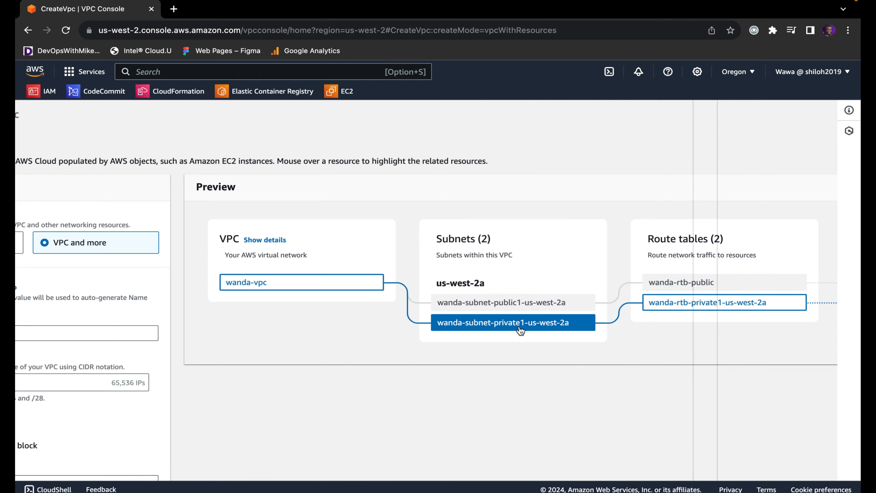
scroll(521, 330, right, 5)
scroll(522, 331, right, 1)
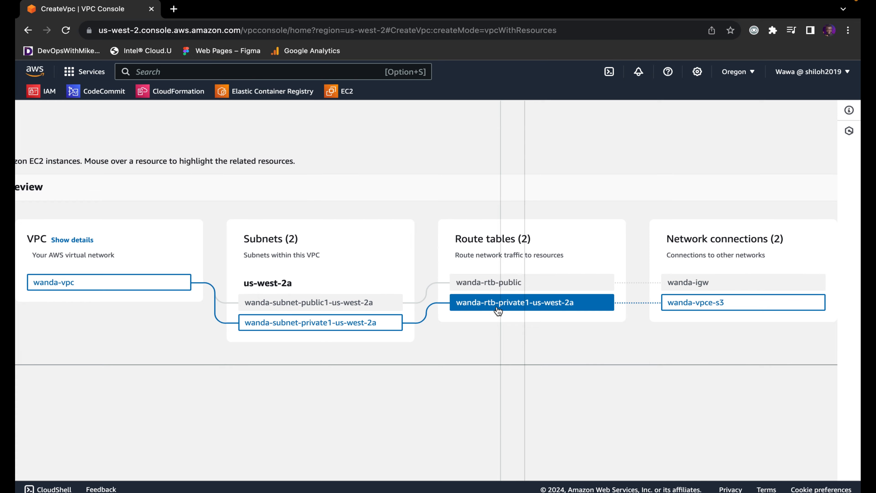
Create the wanda VPC with one public and one private subnet, no NAT gateway, an S3 Gateway endpoint and both DNS options enabled
scroll(498, 311, down, 7)
scroll(497, 311, left, 6)
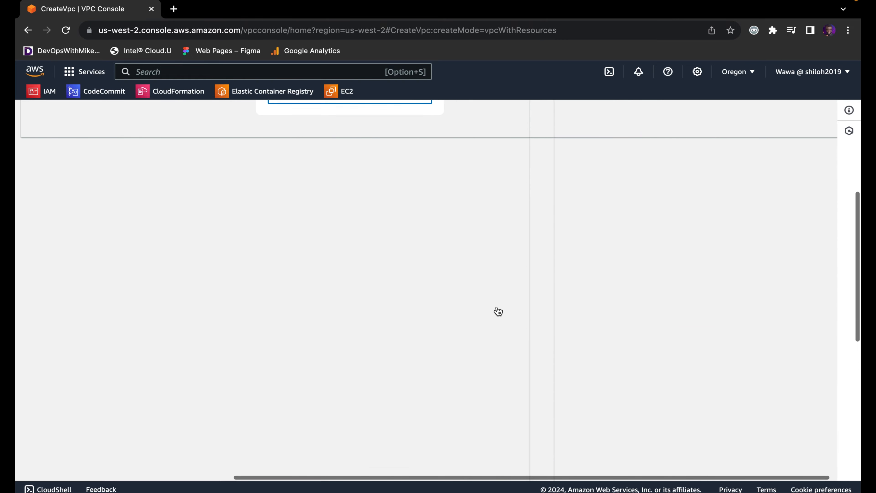
scroll(498, 310, down, 4)
scroll(497, 310, left, 3)
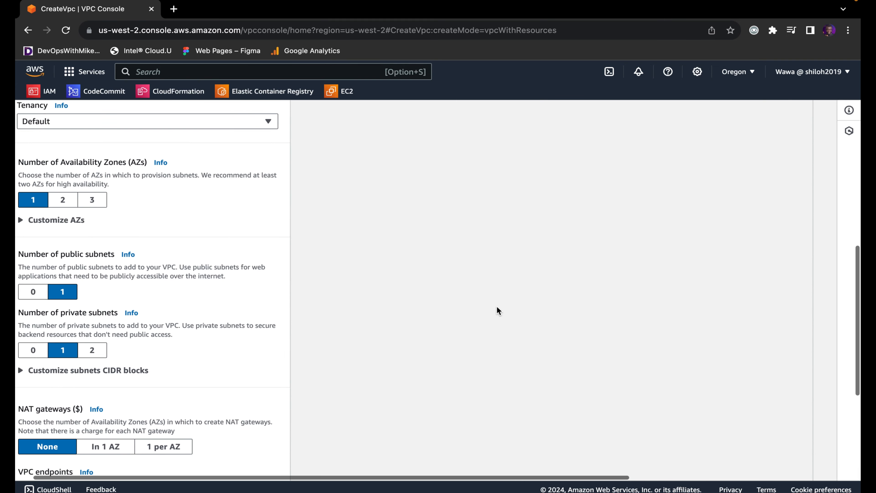
scroll(497, 310, down, 5)
scroll(254, 357, down, 1)
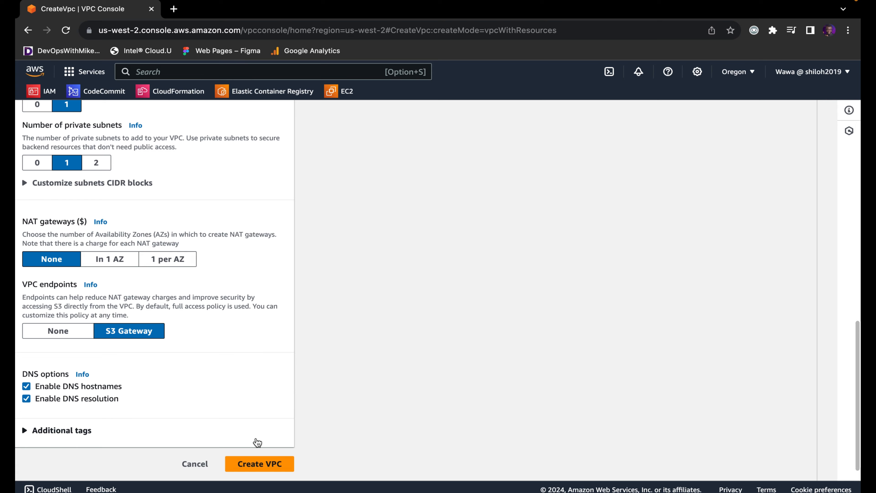
click(262, 464)
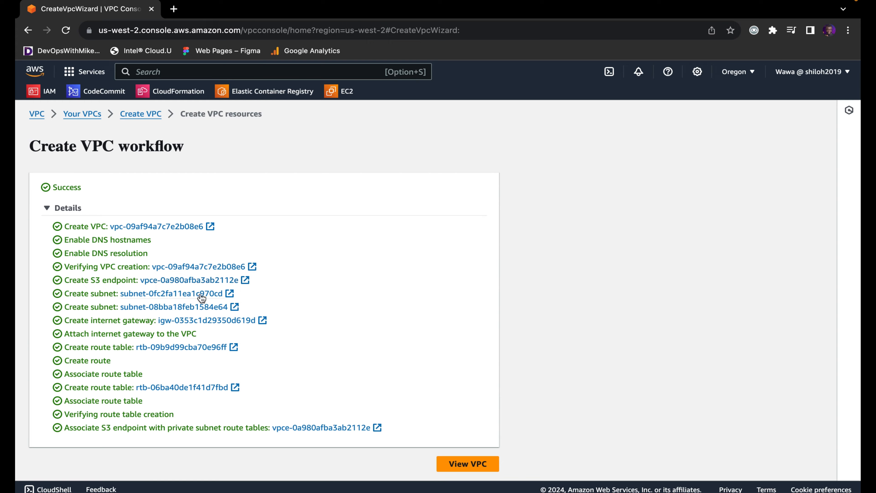
View the details of the newly created VPC and highlight its tenancy and IPv4 CIDR
click(472, 465)
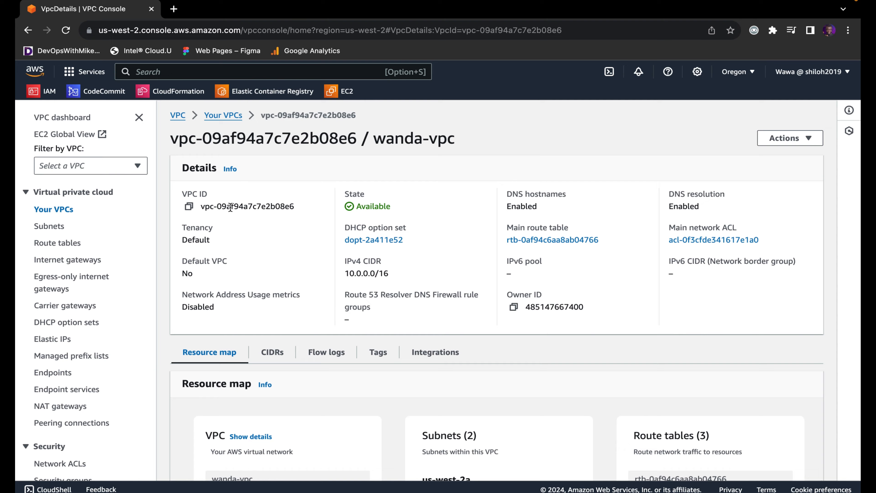
drag(224, 245, 176, 230)
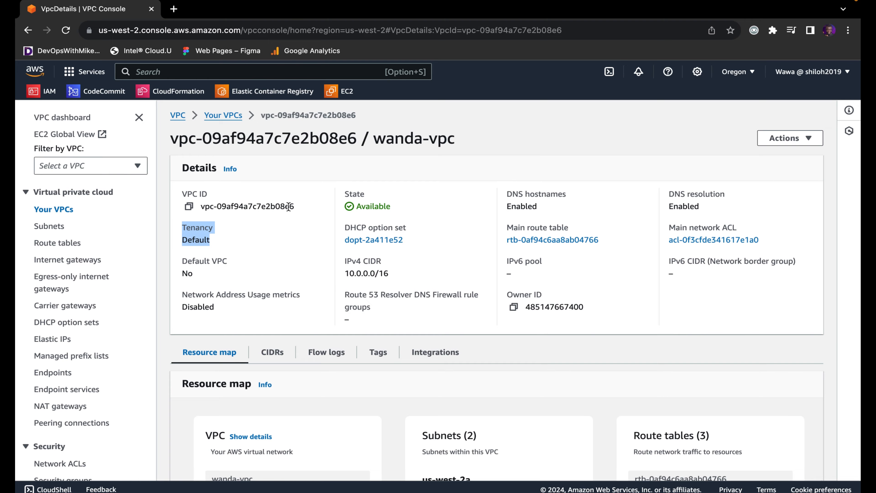
drag(395, 275, 346, 273)
Examine the VPC's resource map, following the subnets through their route tables to the network connections
scroll(346, 274, down, 3)
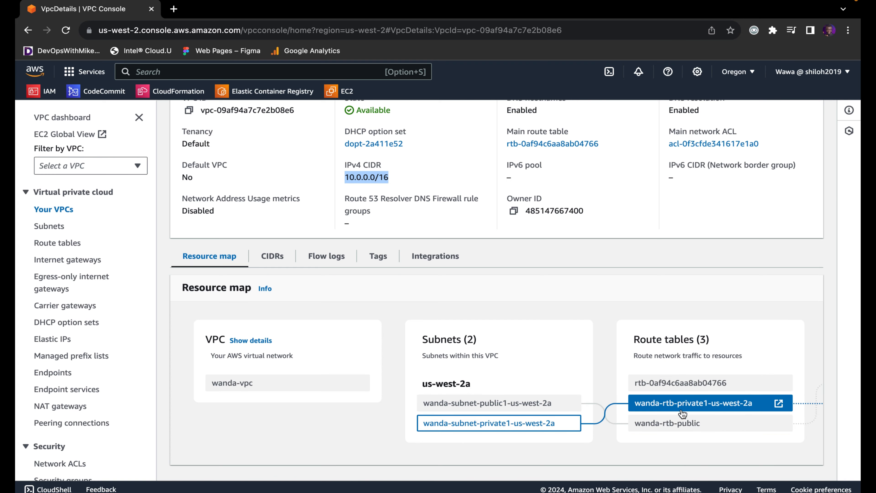
scroll(685, 408, right, 5)
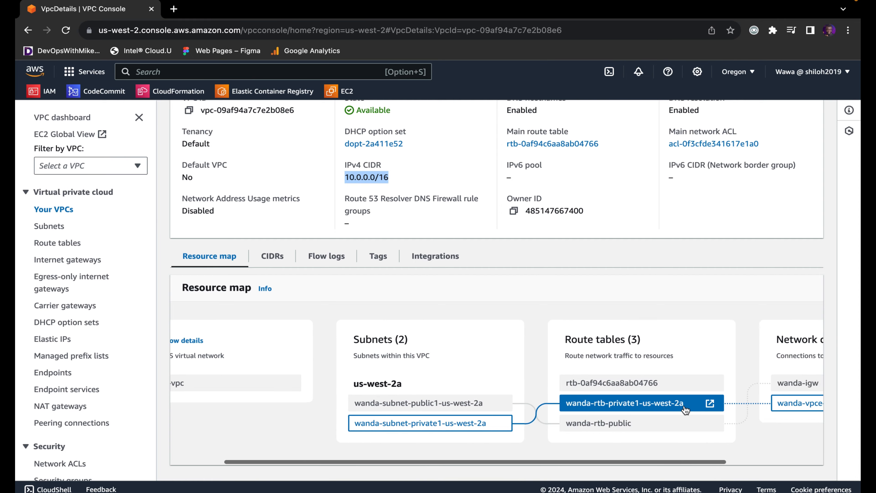
scroll(685, 409, right, 1)
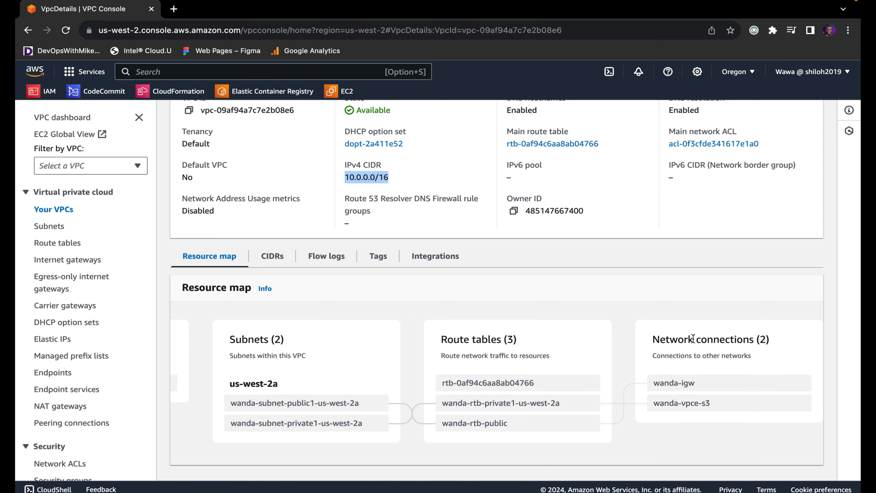
scroll(685, 397, left, 6)
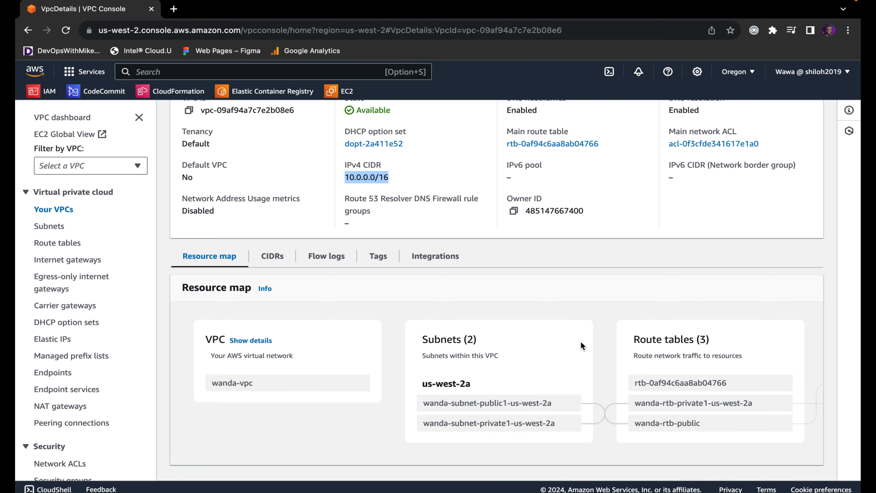
scroll(581, 346, up, 2)
scroll(581, 345, up, 2)
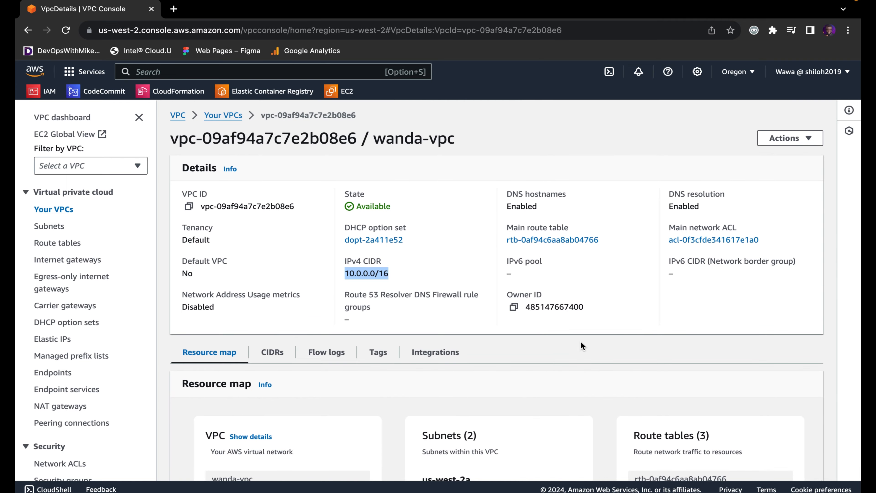
scroll(457, 269, down, 3)
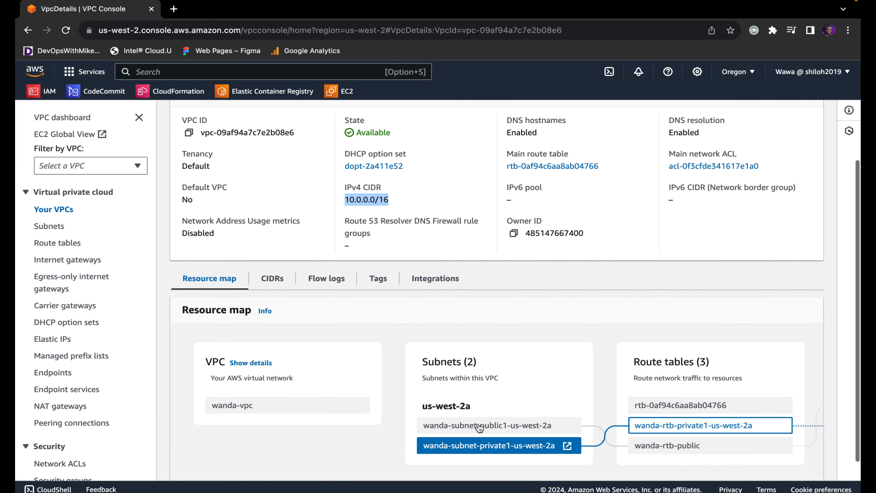
scroll(479, 427, up, 3)
Return to the VPC list and delete wanda-vpc with its associated resources, entering "delete" as confirmation
key(super+bracketleft)
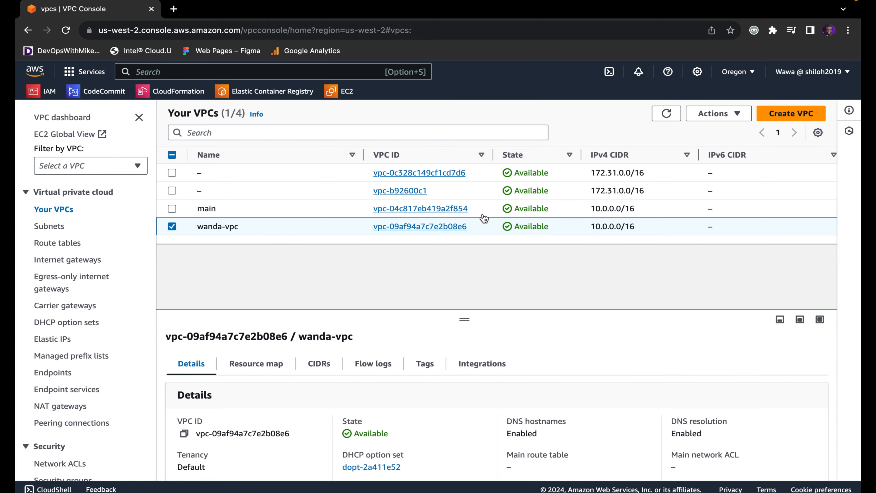
click(738, 117)
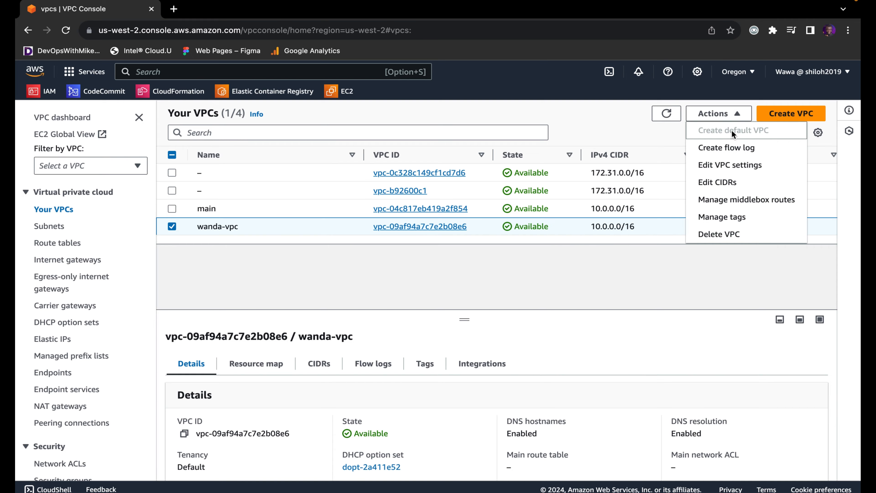
click(734, 236)
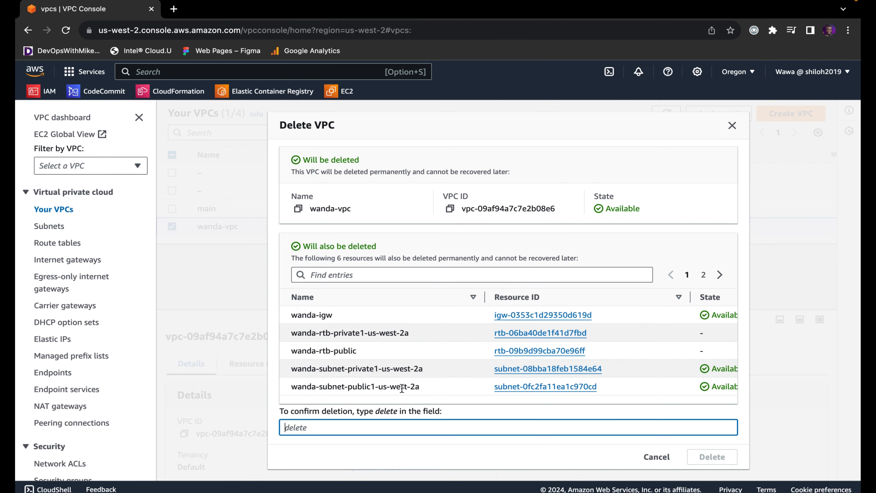
text(delete)
click(732, 459)
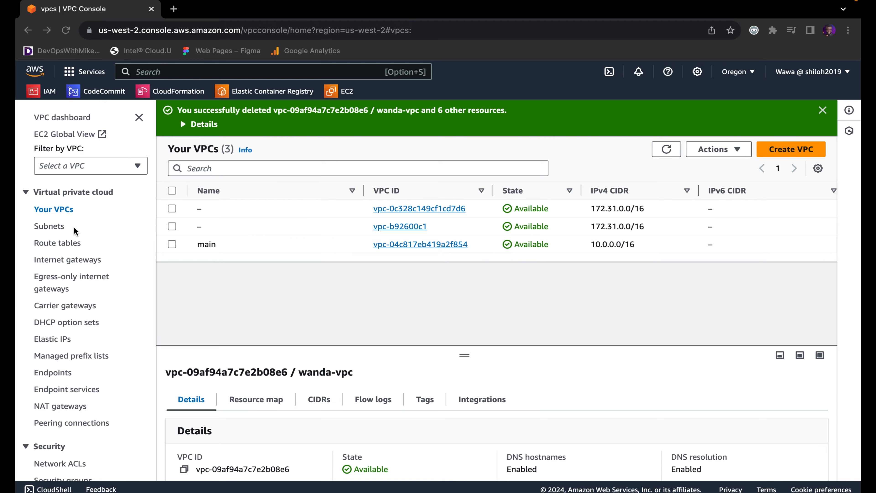
Start creating a new VPC with the VPC only option and set its name tag to wanda-vpc
click(797, 149)
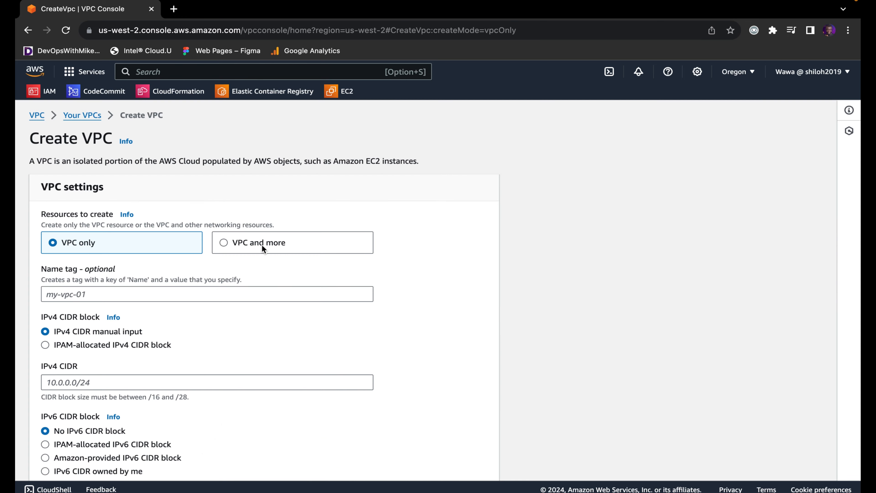
click(96, 293)
text(wanda-vpc)
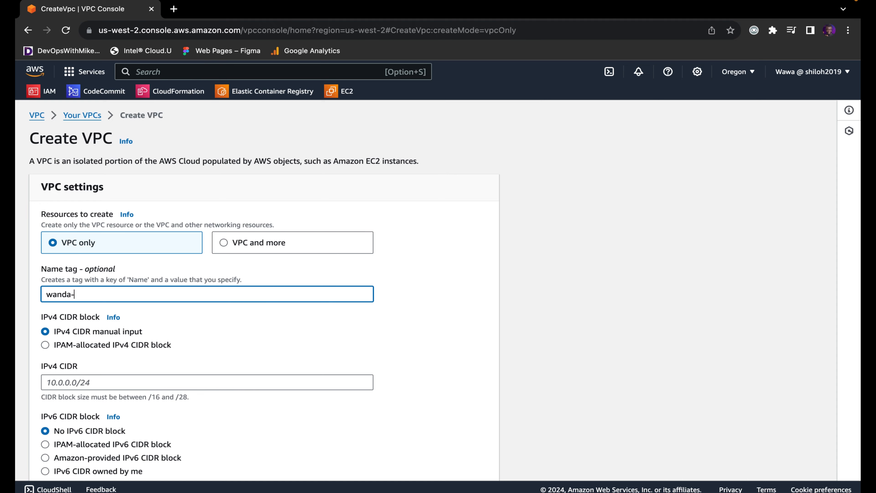
Set the IPv4 CIDR to 10.0.0.0/16 and create the VPC with no IPv6 CIDR block and default tenancy
scroll(164, 360, down, 2)
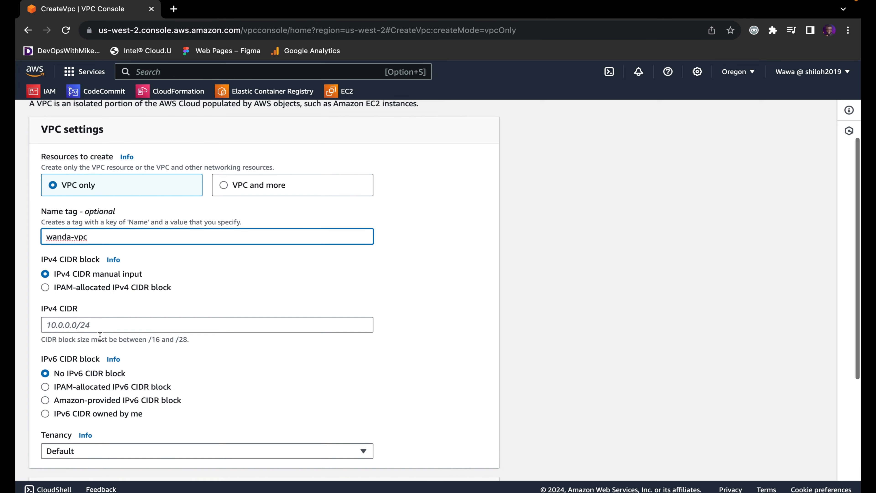
click(95, 326)
text(10)
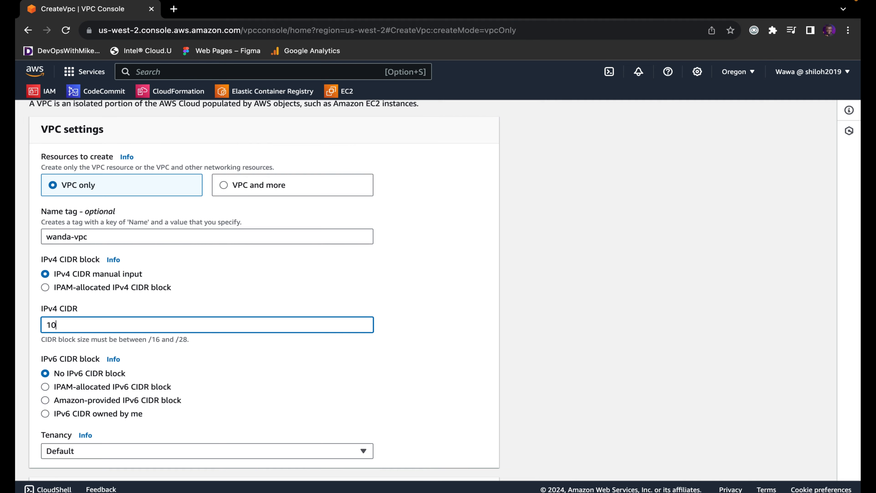
text(.0.0.0/16)
scroll(158, 358, down, 3)
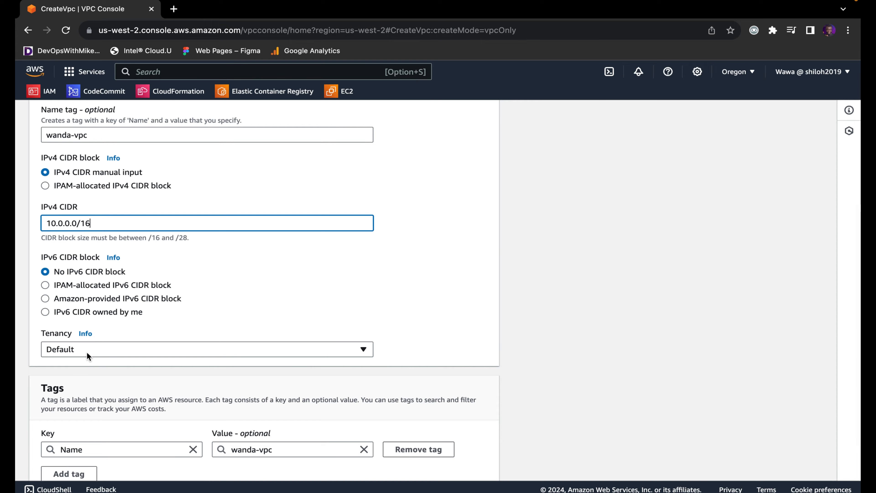
scroll(91, 359, down, 2)
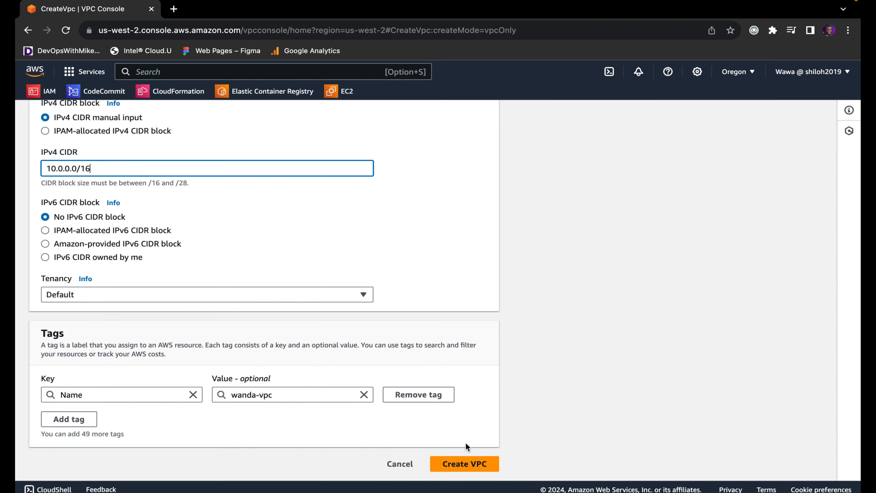
click(475, 464)
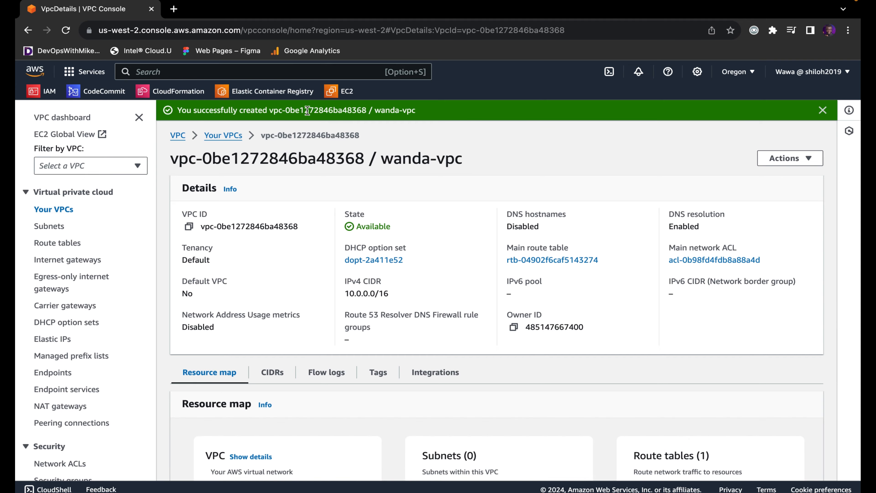
Examine the new VPC's resource map, covering its subnets, route tables and network connections
scroll(403, 247, down, 3)
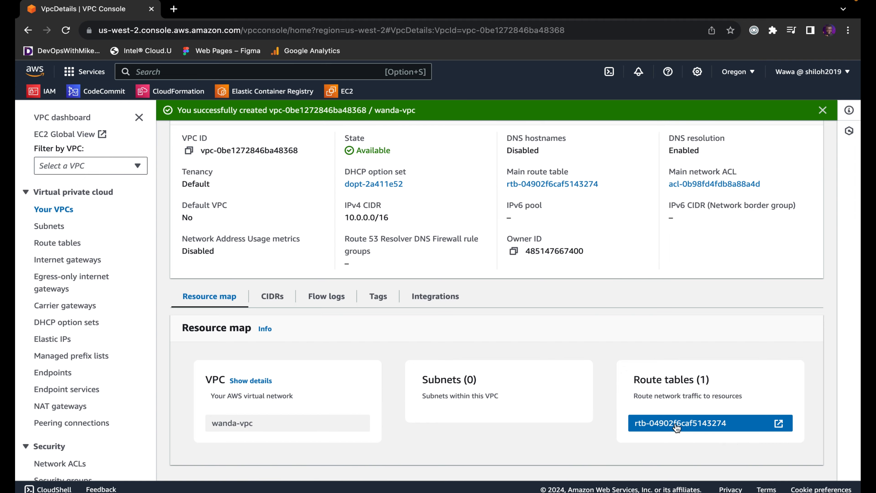
scroll(706, 426, right, 2)
scroll(706, 427, right, 2)
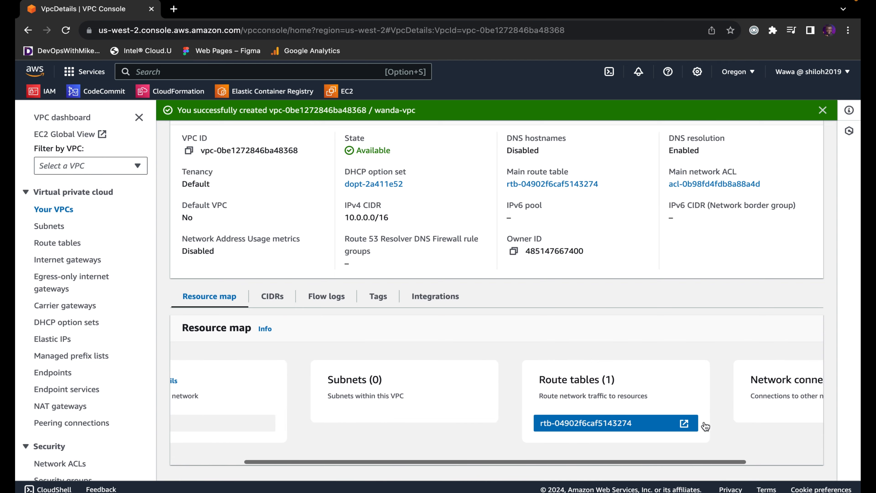
scroll(619, 426, left, 2)
scroll(619, 426, left, 2)
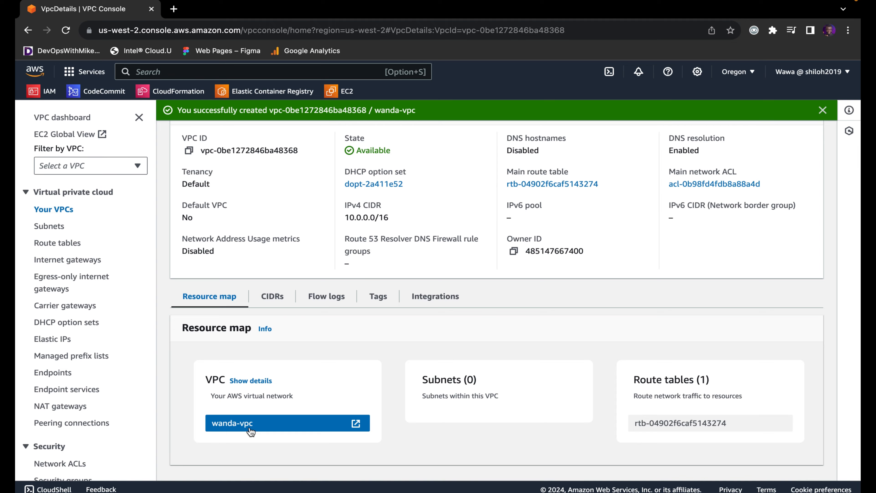
Start creating a subnet in wanda-vpc and name it wanda-public-subnet
click(49, 227)
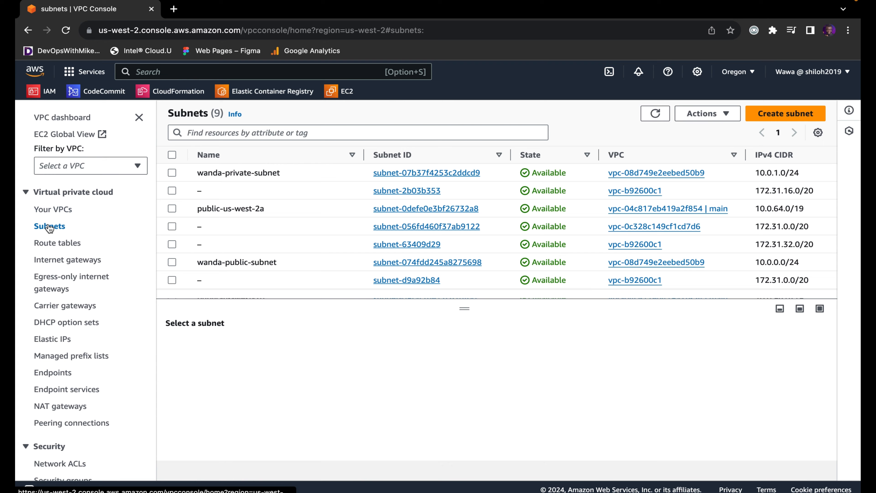
click(800, 114)
click(275, 221)
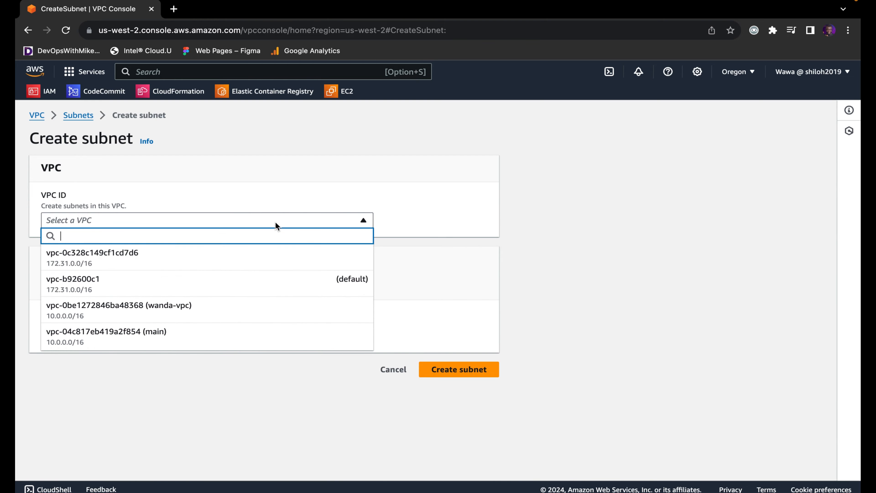
click(229, 314)
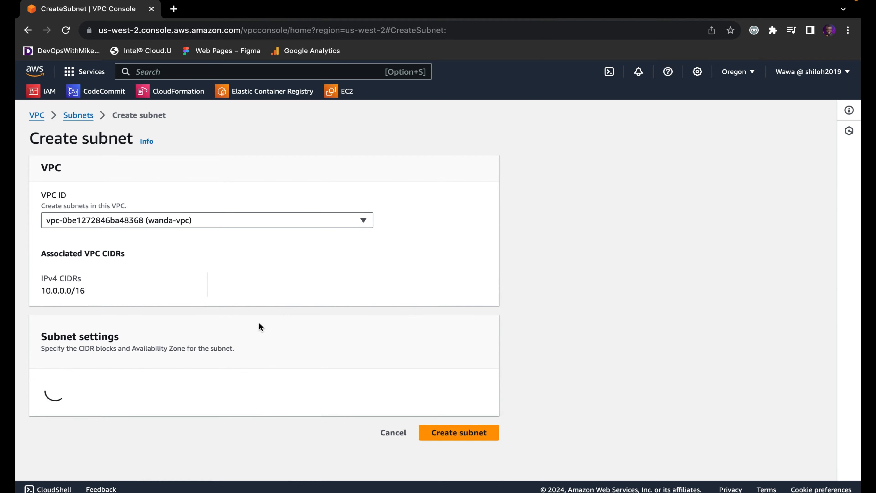
text(wand)
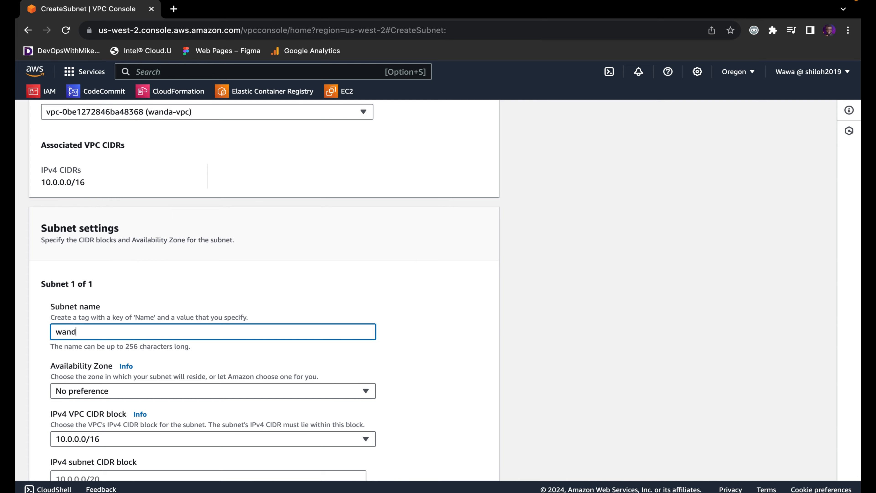
text(a-public-subnet)
Set the IPv4 subnet CIDR block to 10.0.0.0/24 and create the public subnet with no Availability Zone preference
scroll(199, 361, down, 2)
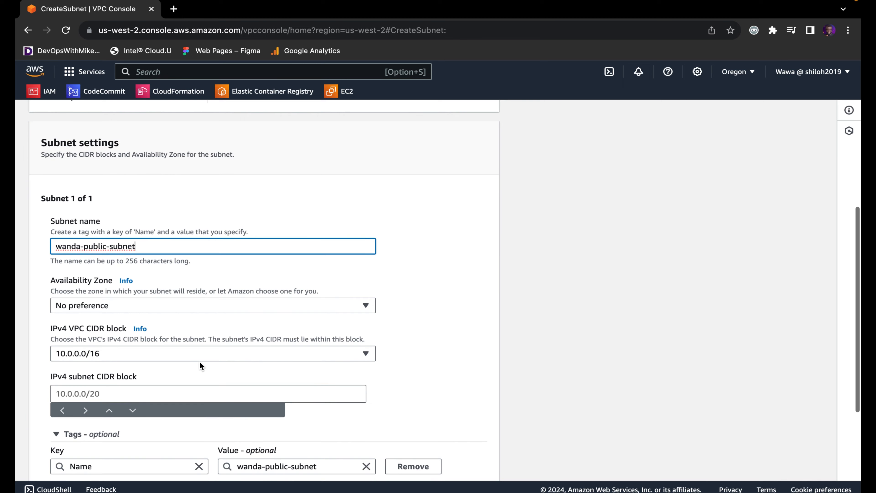
click(136, 358)
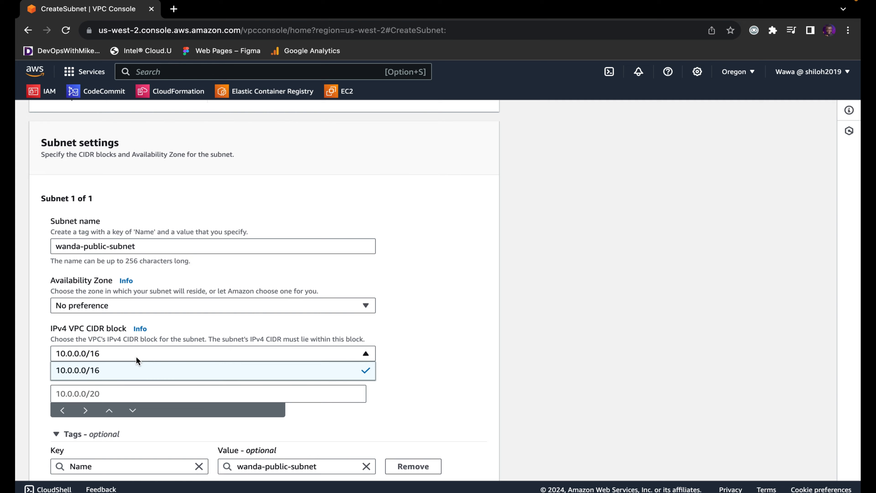
scroll(110, 345, down, 2)
click(111, 342)
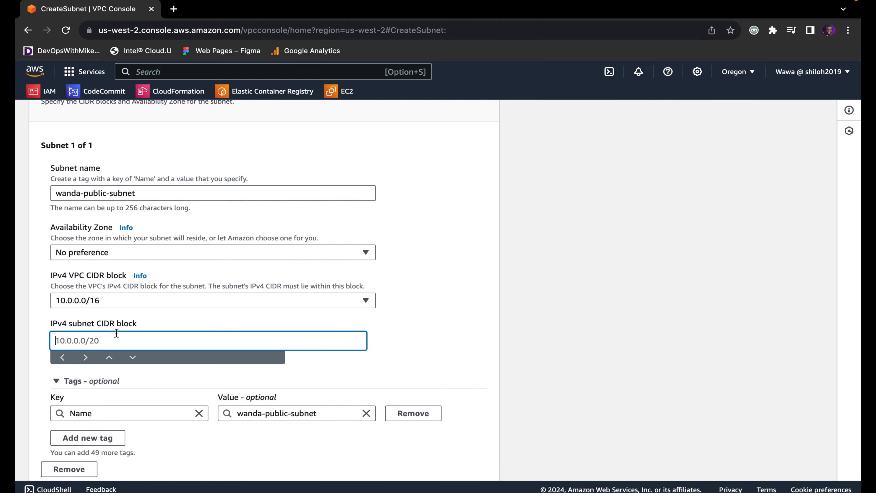
text(10.0.0.0/24)
scroll(173, 346, down, 2)
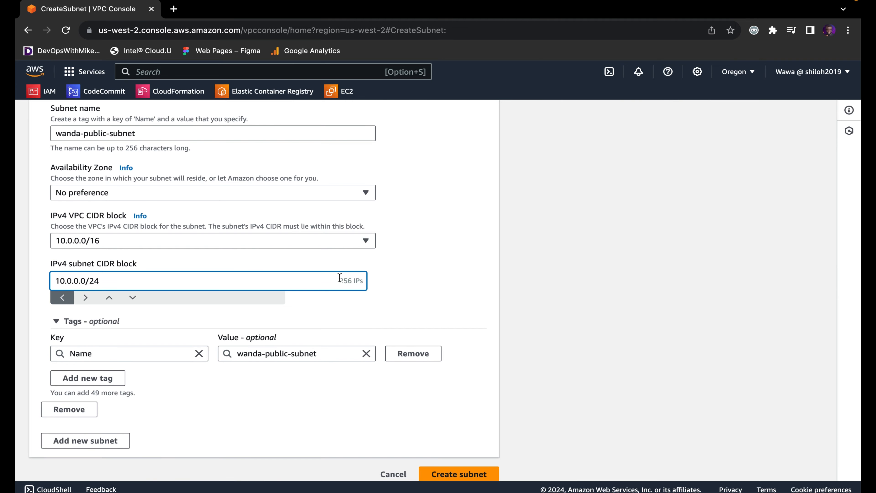
drag(339, 280, 355, 281)
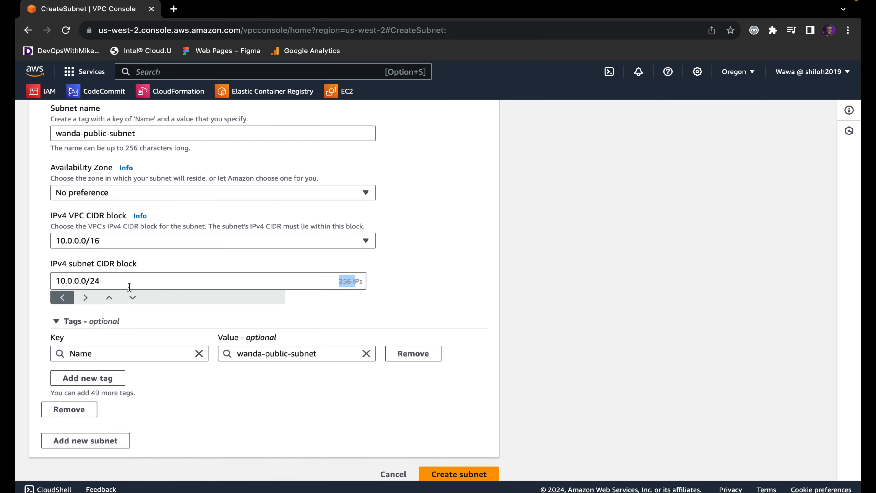
drag(109, 282, 55, 284)
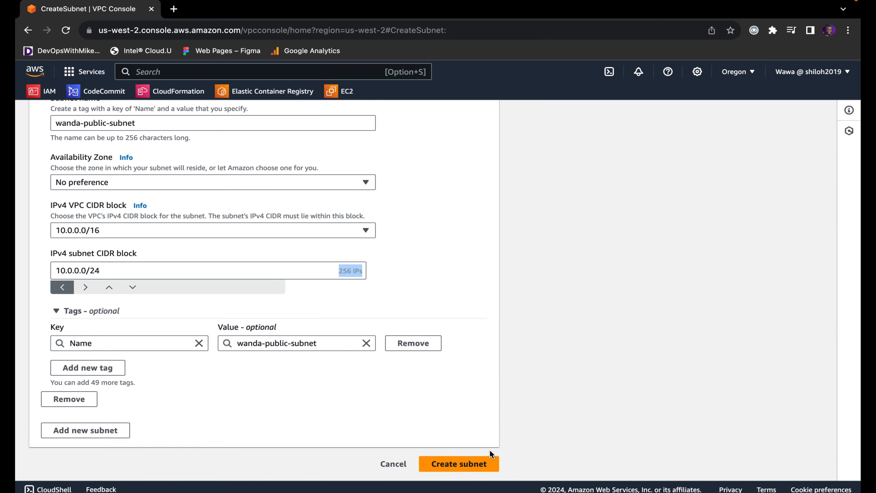
click(484, 464)
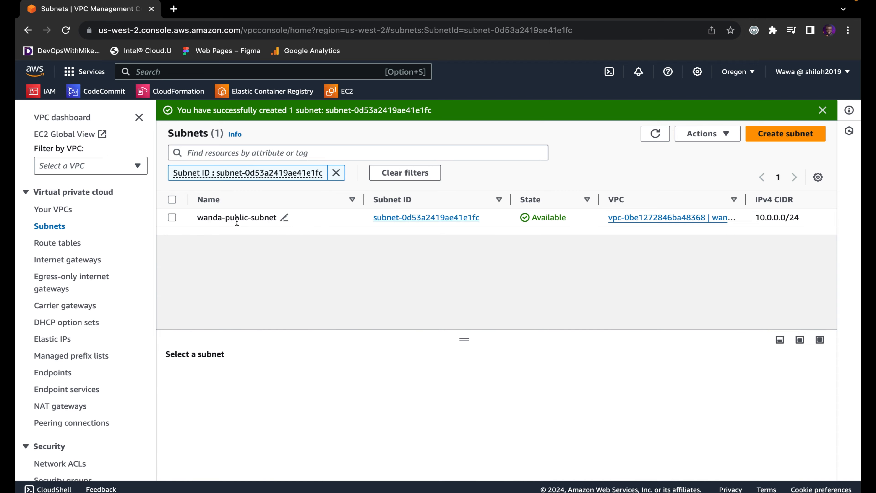
Start creating another subnet in wanda-vpc and name it wanda-private-subnet
scroll(366, 218, right, 3)
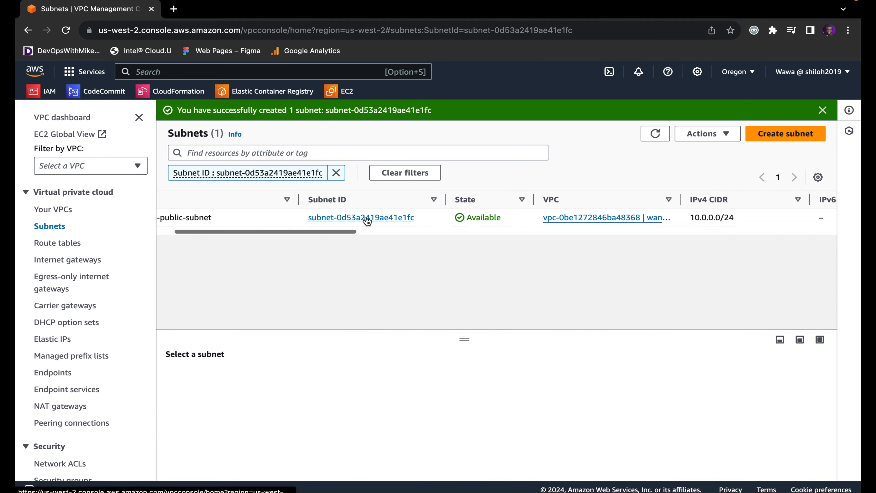
scroll(366, 218, left, 3)
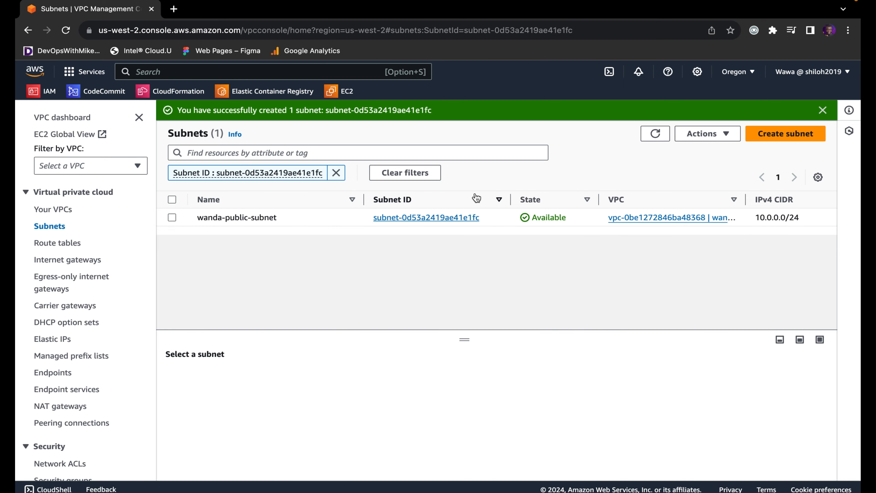
click(763, 134)
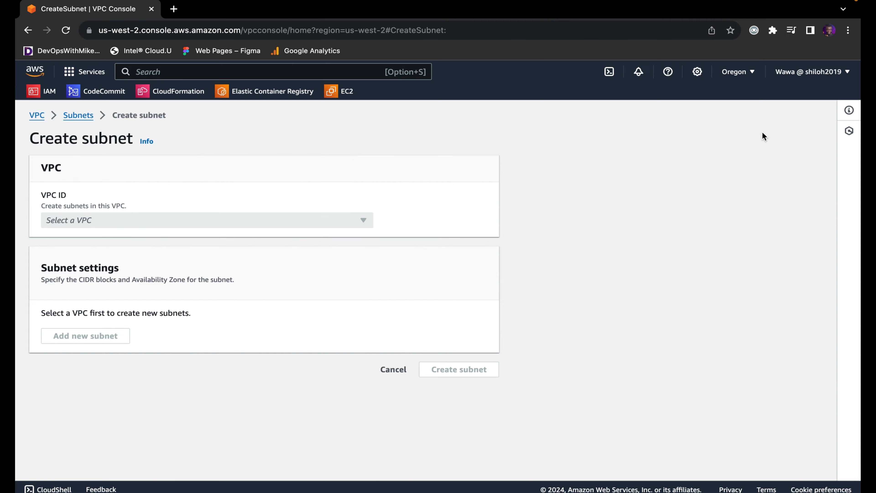
click(212, 221)
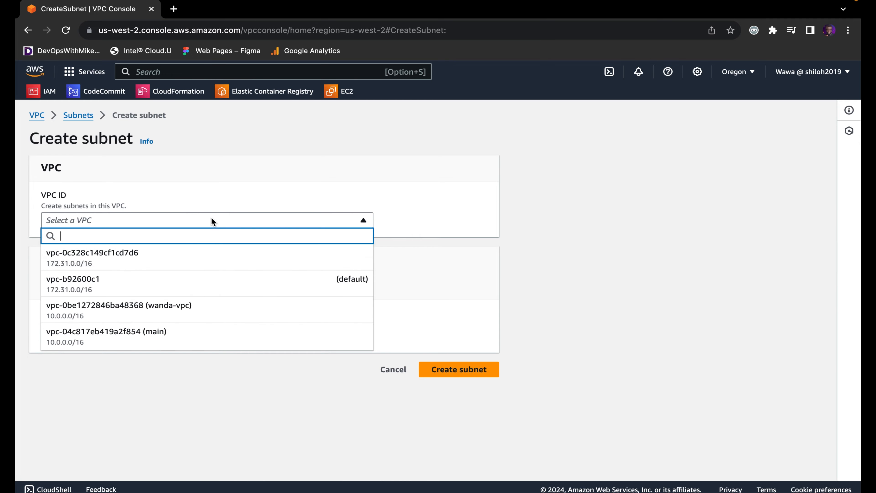
click(200, 312)
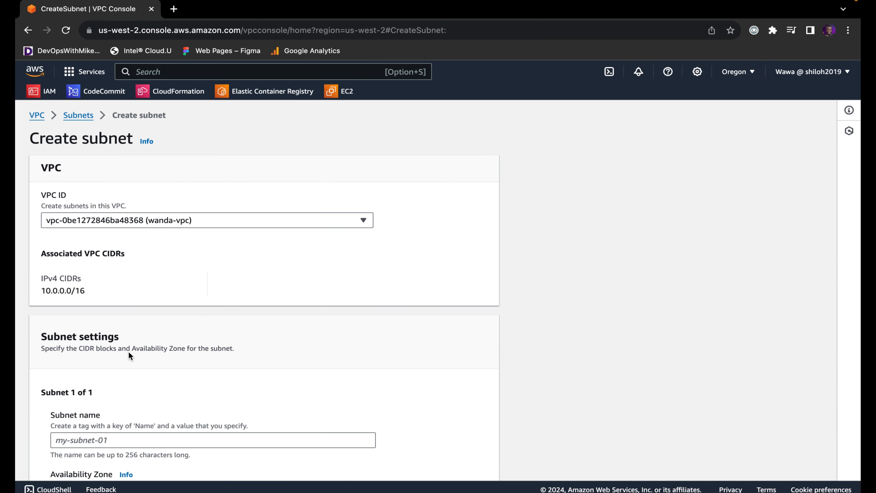
scroll(128, 351, down, 3)
click(113, 333)
text(wanda)
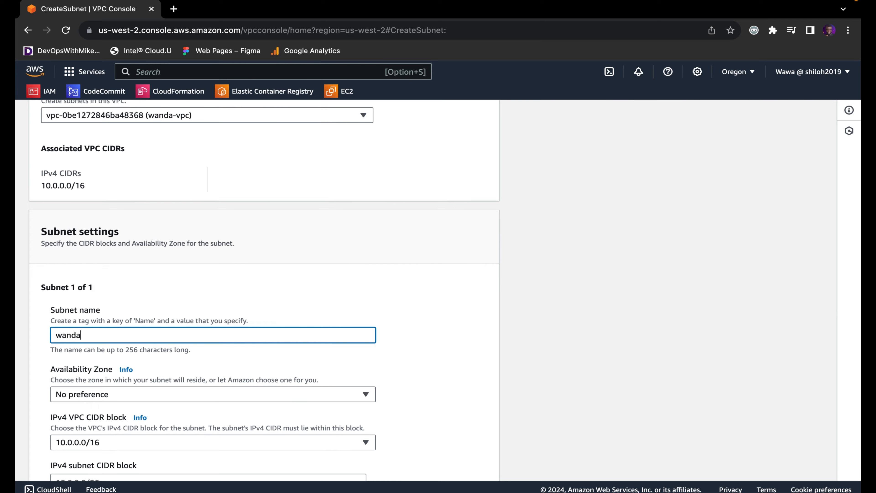
text(-private-subnet)
Set the IPv4 subnet CIDR block to 10.0.1.0/24 and create the private subnet with no Availability Zone preference
scroll(147, 357, down, 3)
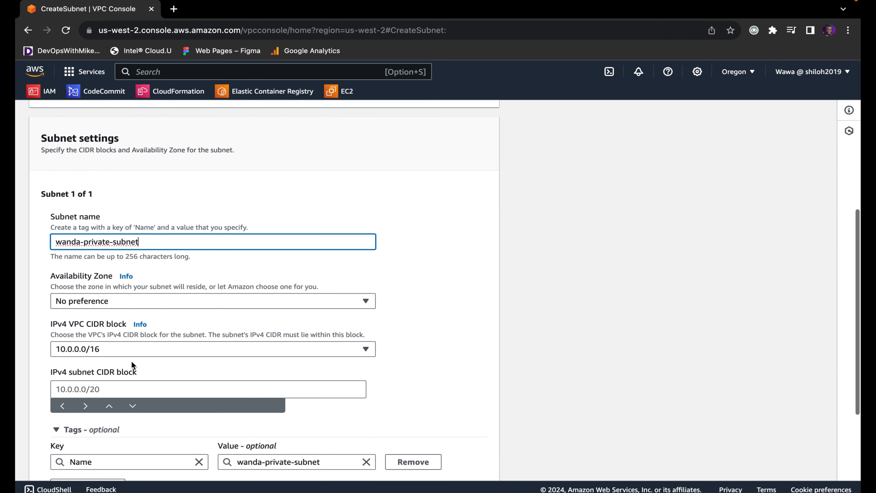
click(145, 393)
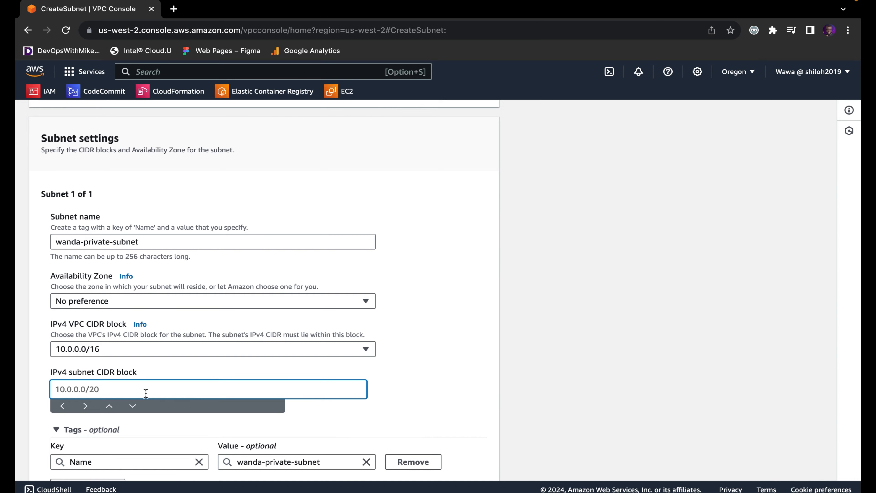
text(10.0.1.0/24)
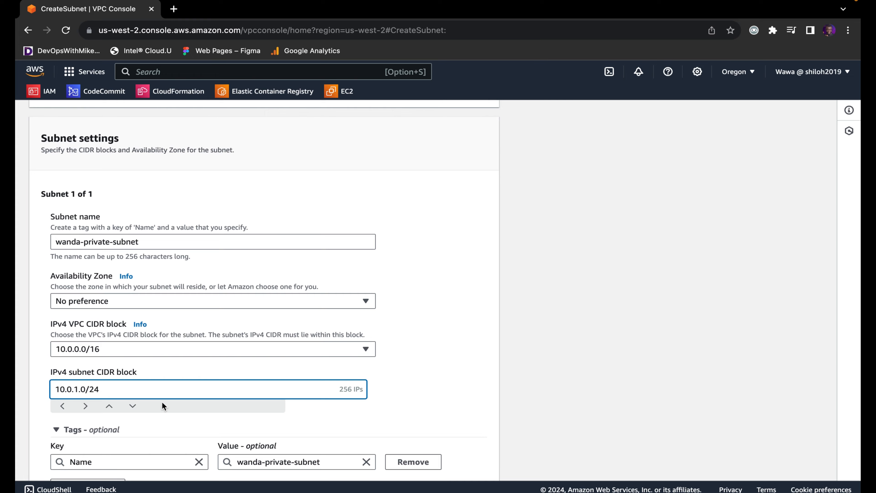
scroll(192, 436, down, 3)
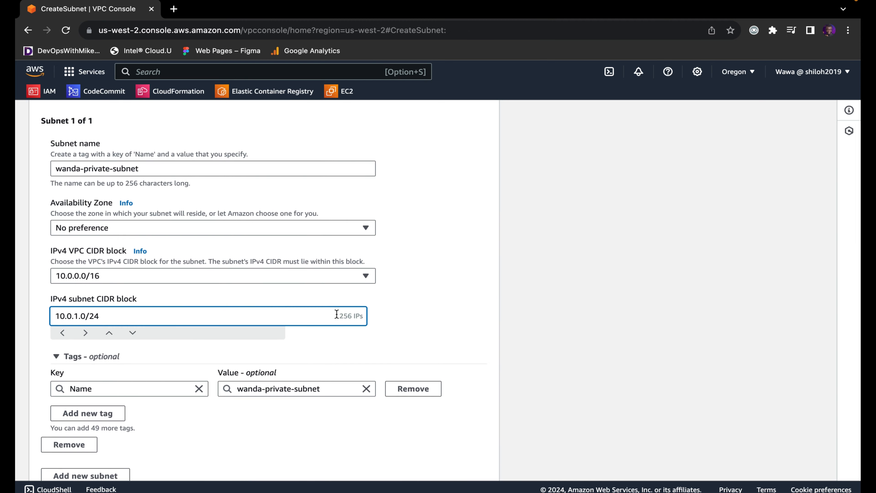
drag(337, 316, 360, 316)
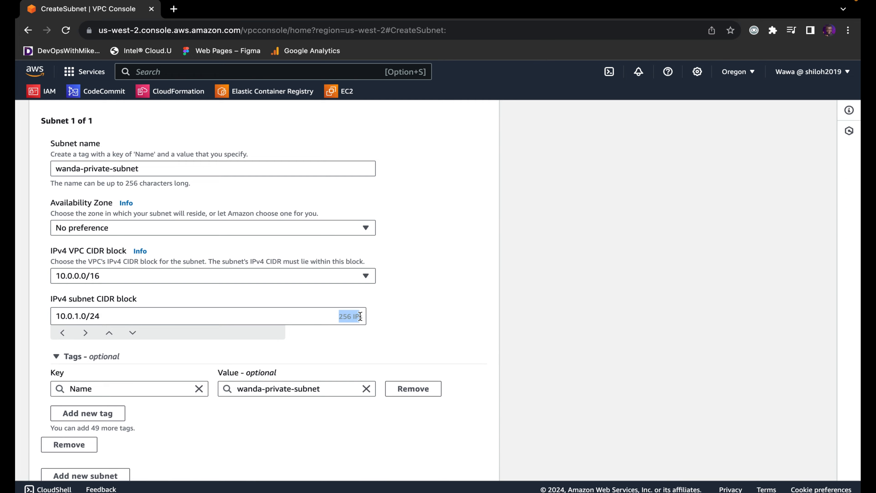
scroll(360, 316, down, 2)
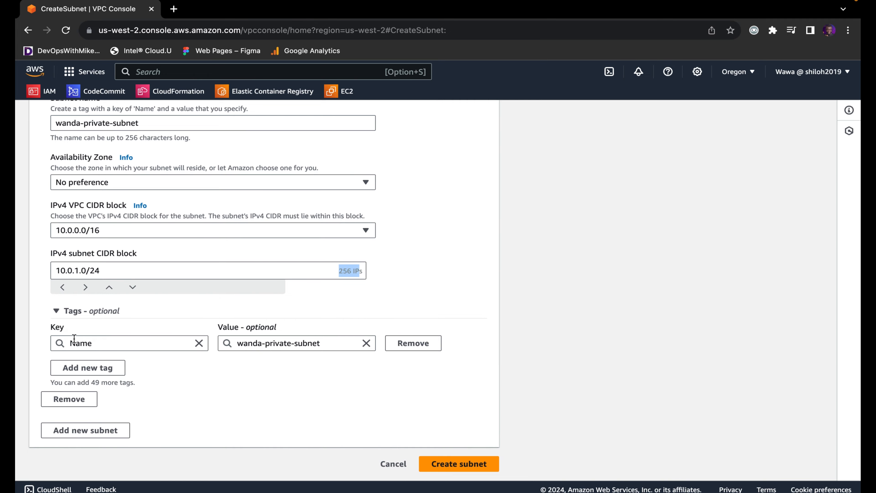
click(446, 466)
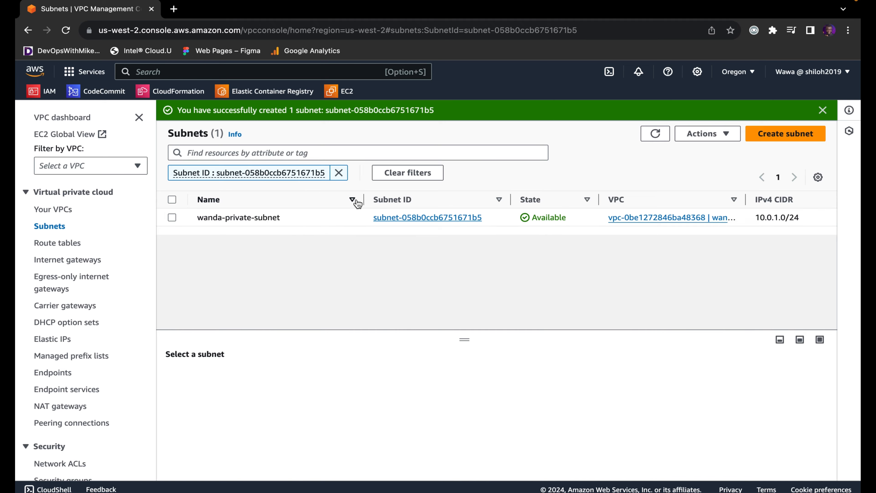
Remove the Subnet ID filter and look through the full subnet list, including its CIDR, available address and Availability Zone columns
click(339, 172)
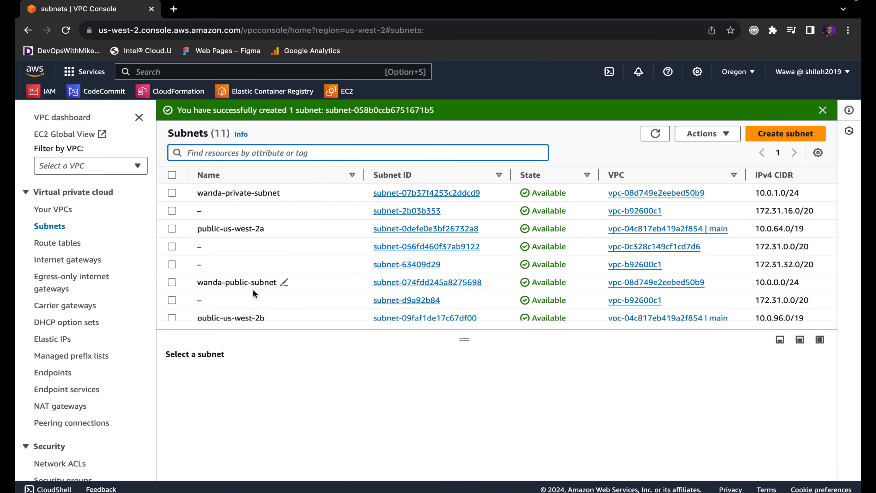
scroll(247, 313, down, 3)
scroll(247, 313, up, 3)
scroll(257, 283, right, 15)
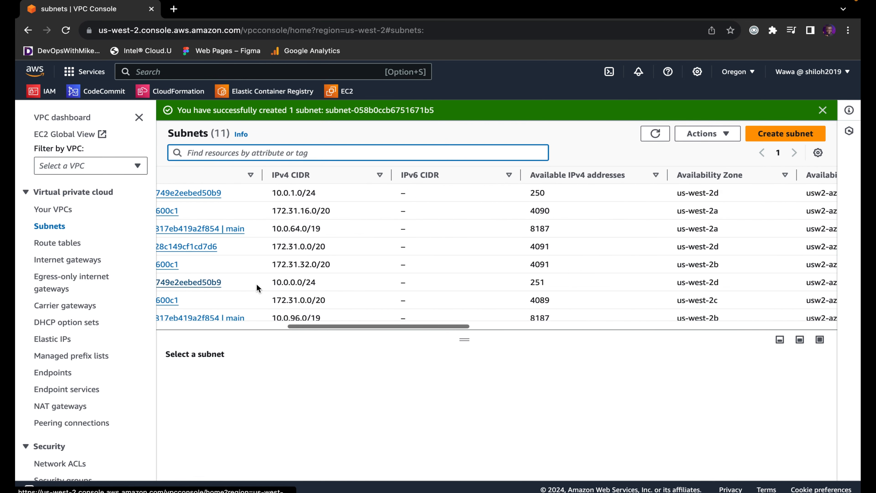
scroll(284, 233, left, 10)
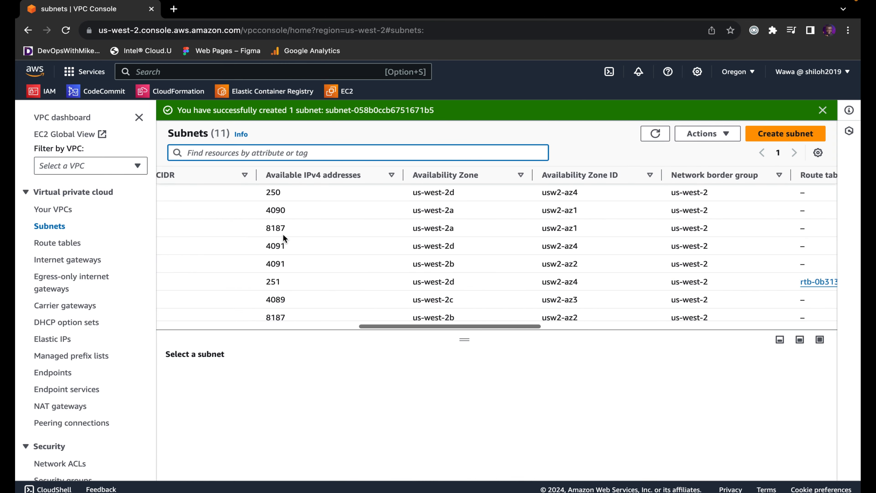
scroll(283, 234, left, 2)
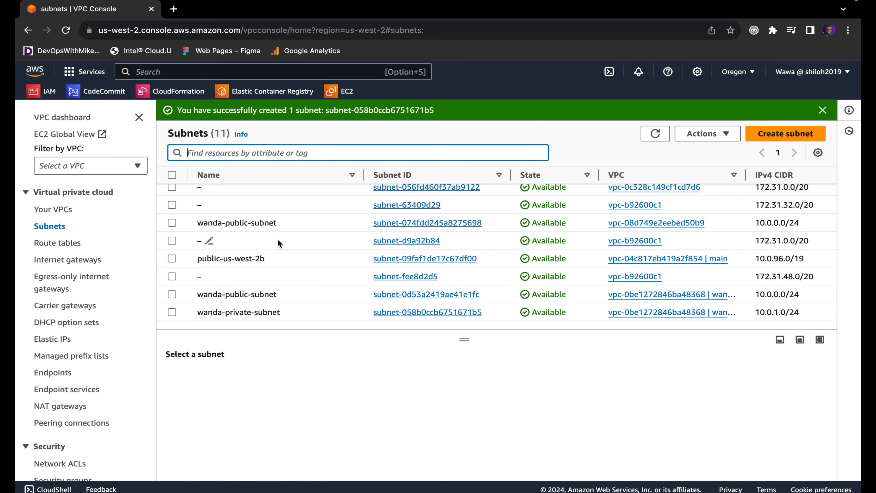
Create a route table named wanda-public-rtb in wanda-vpc
click(58, 243)
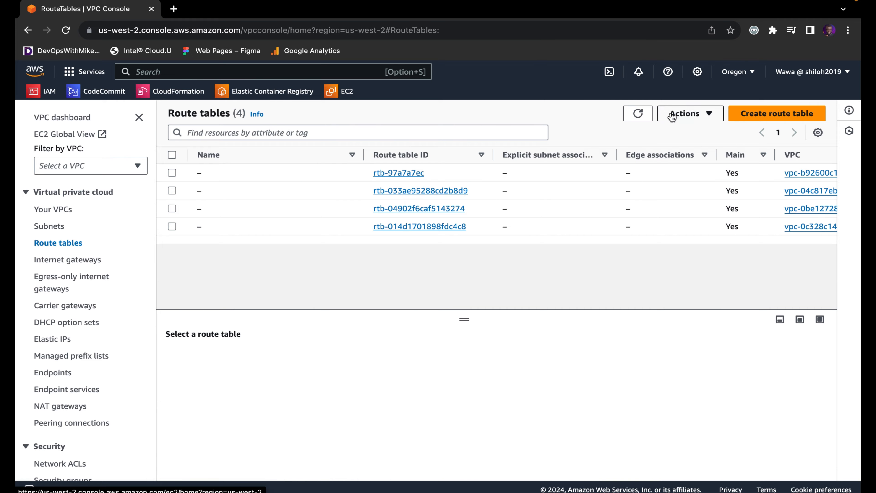
click(748, 115)
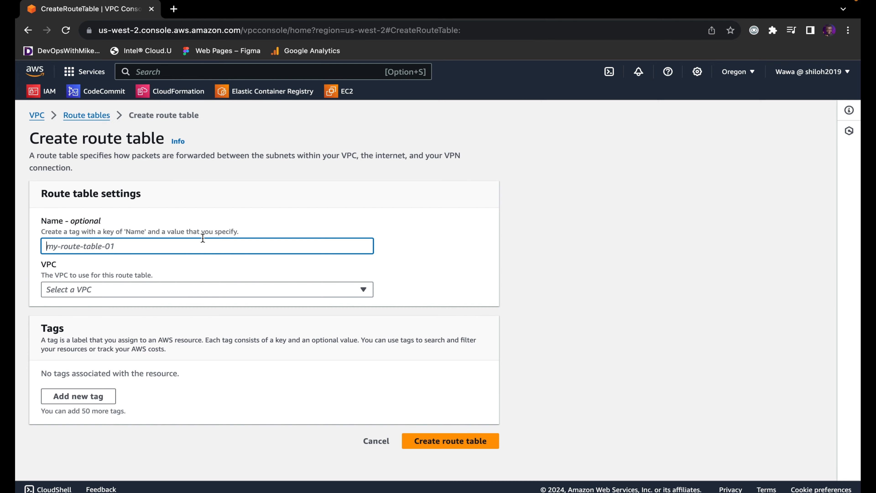
text(wanda-pucli)
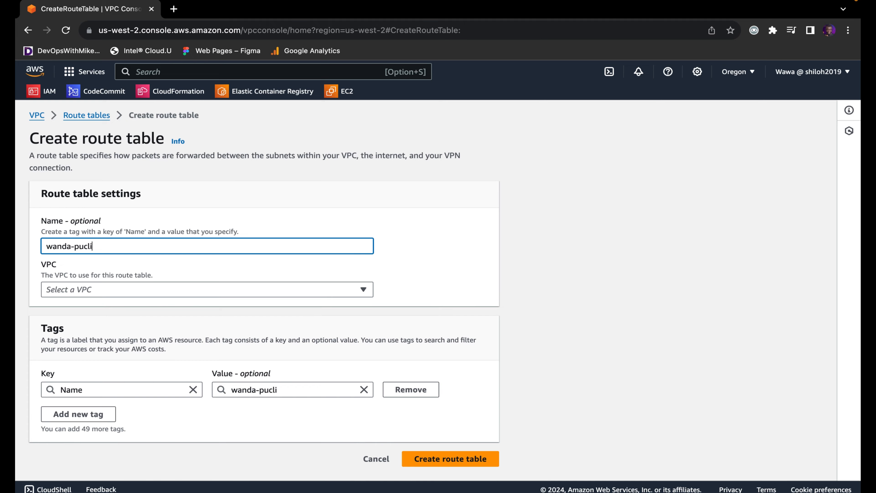
key(BackSpace)
key(BackSpace)
text(blic-rtb)
click(213, 289)
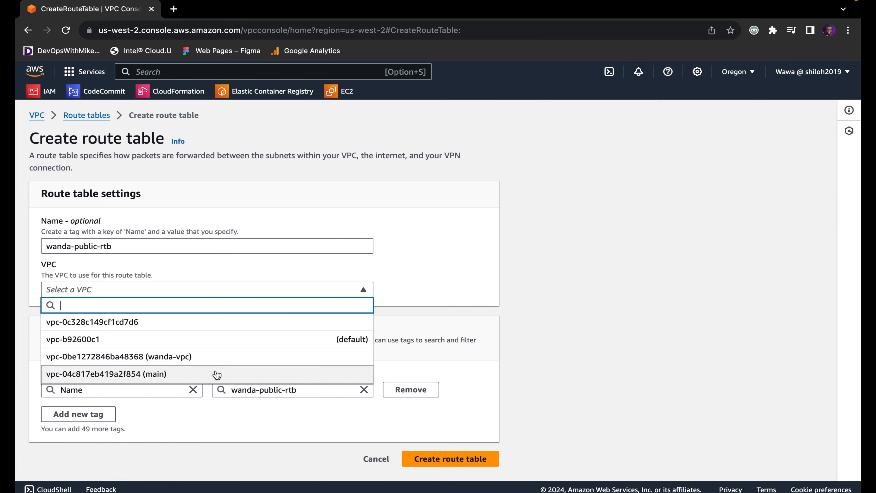
click(230, 363)
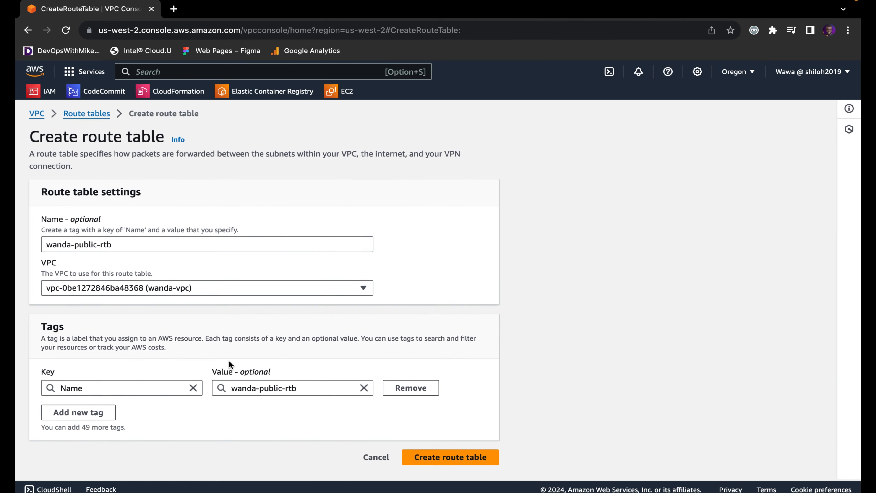
click(437, 459)
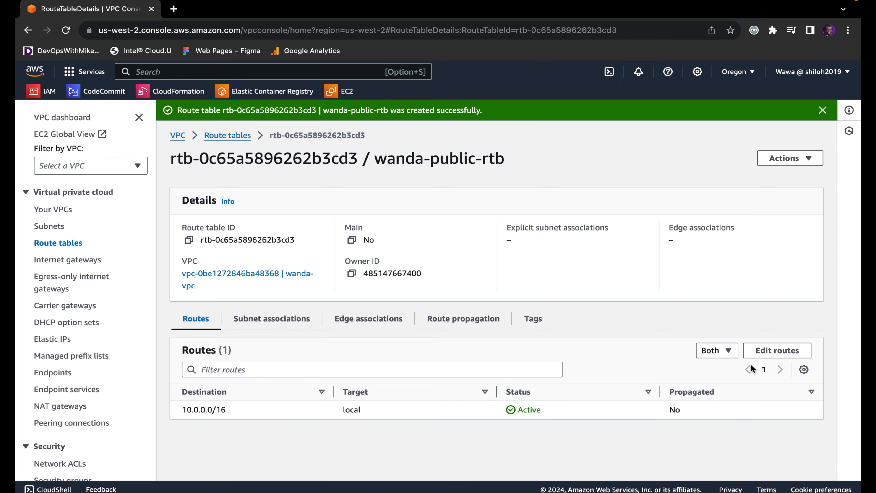
Explicitly associate wanda-public-subnet with the wanda-public-rtb route table and save the association
click(271, 323)
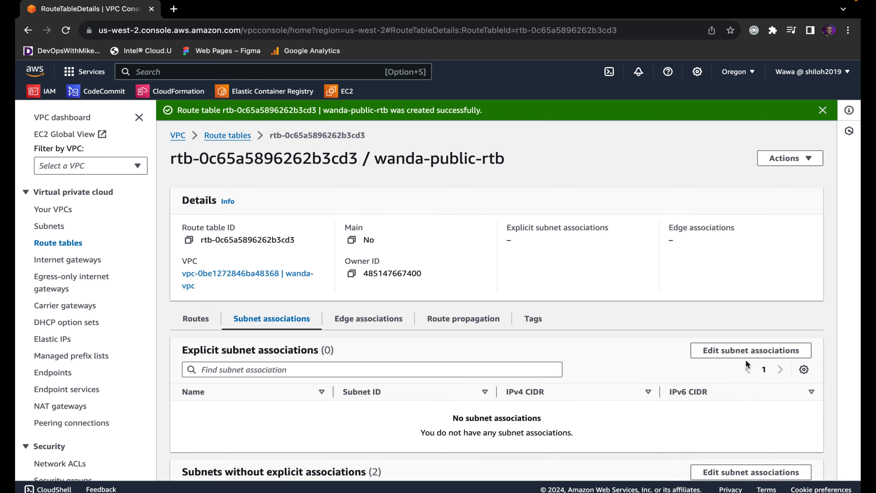
click(757, 351)
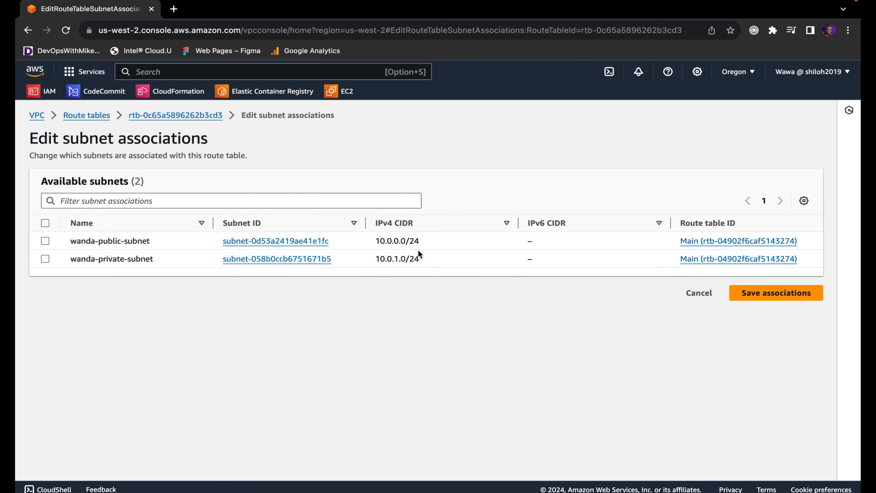
click(45, 240)
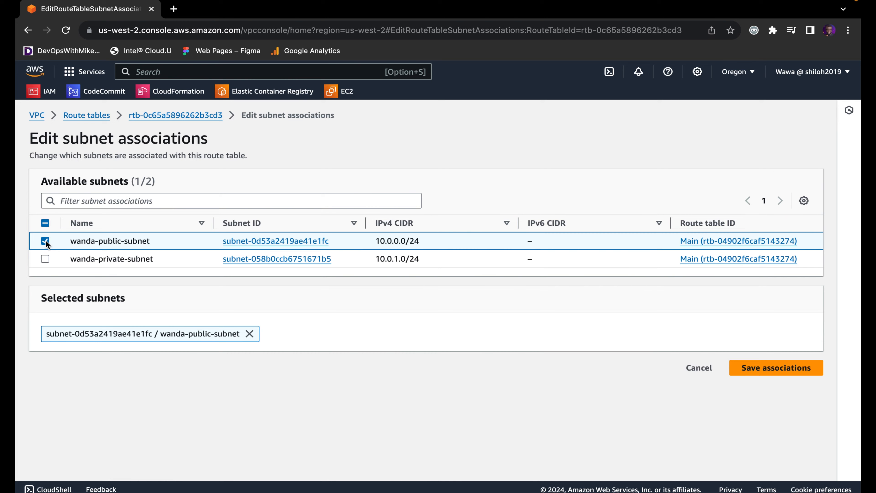
click(777, 368)
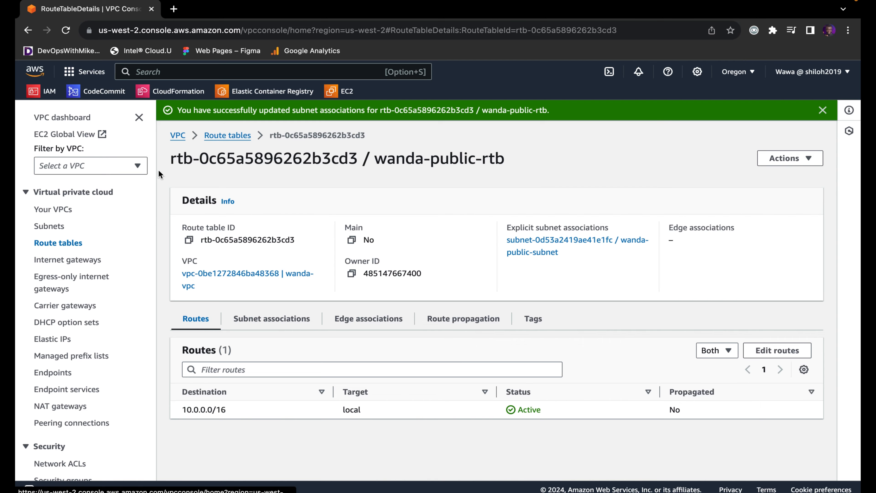
Create another route table in wanda-vpc and name it wanda-private-route-table
click(238, 136)
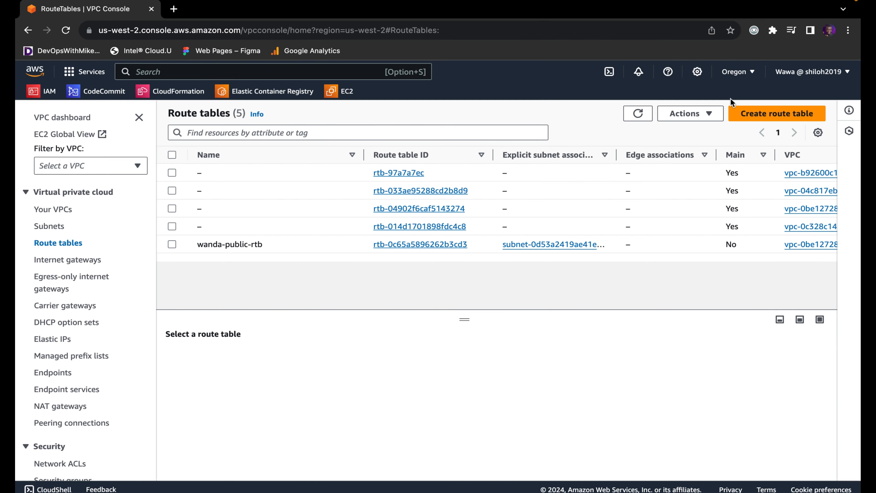
click(746, 113)
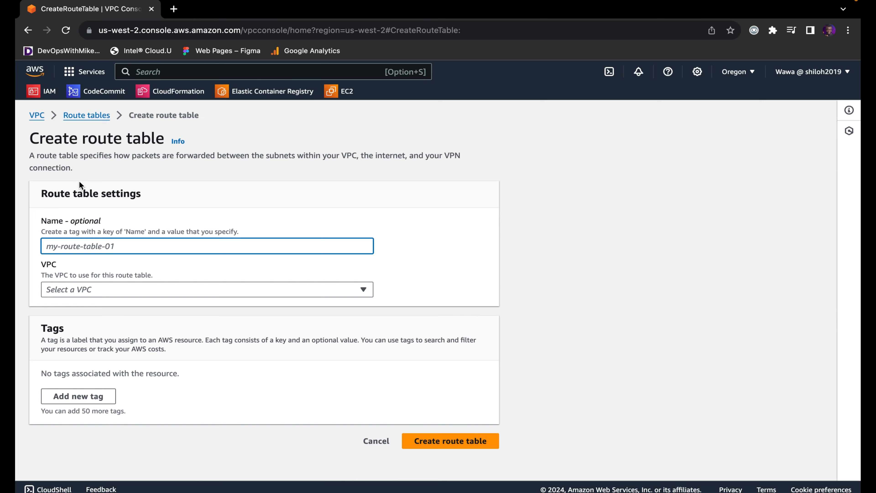
text(wanda-)
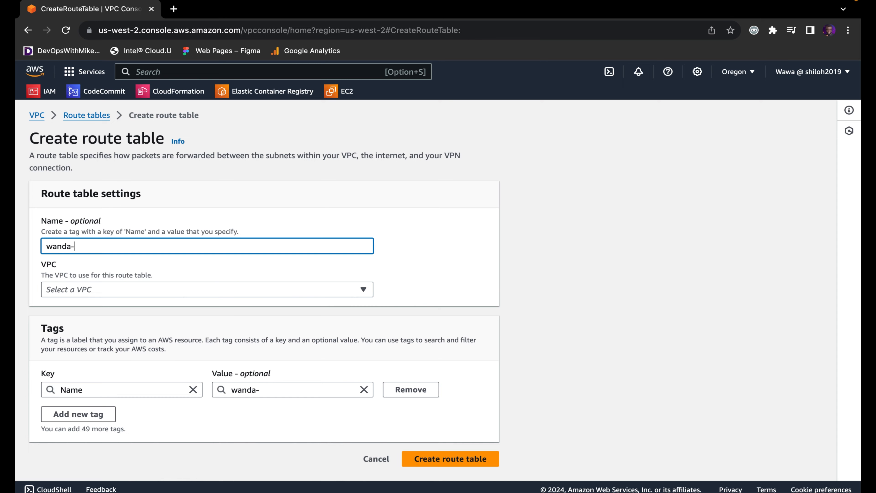
text(private-route-table)
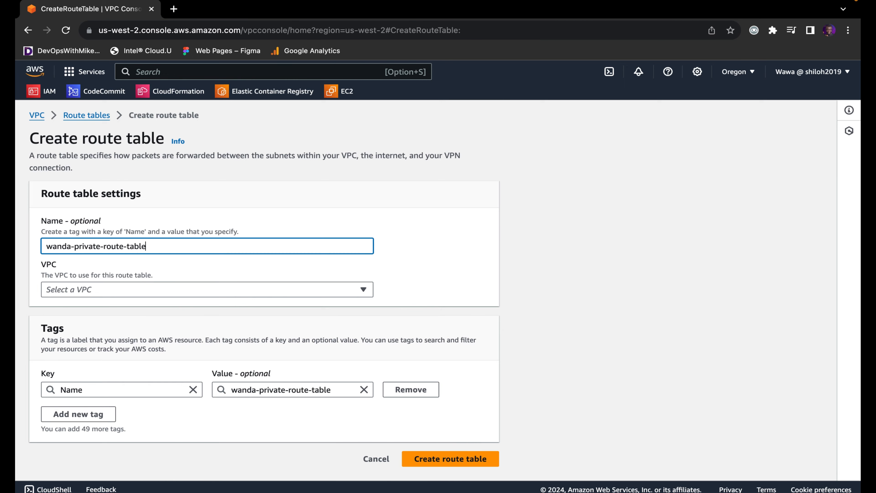
click(138, 286)
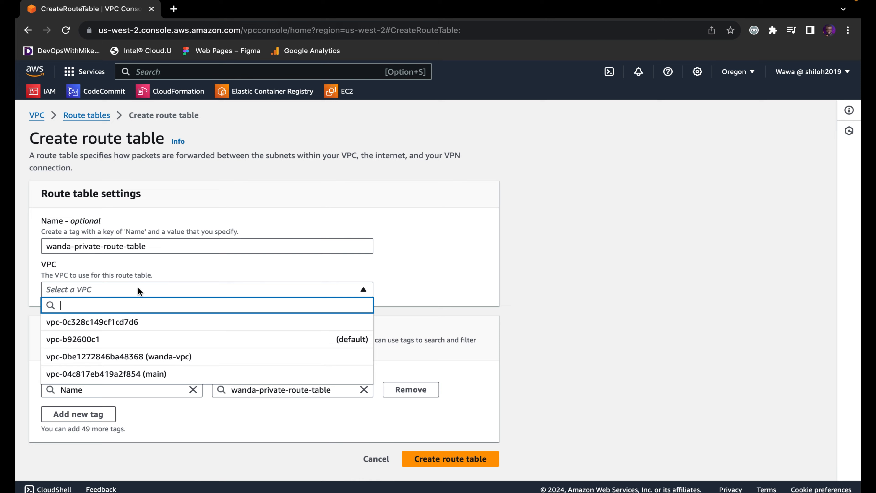
click(151, 358)
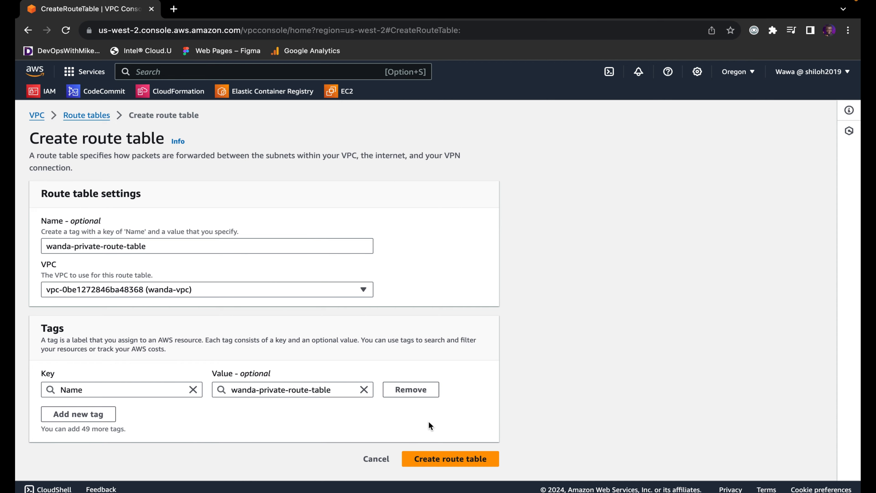
click(447, 457)
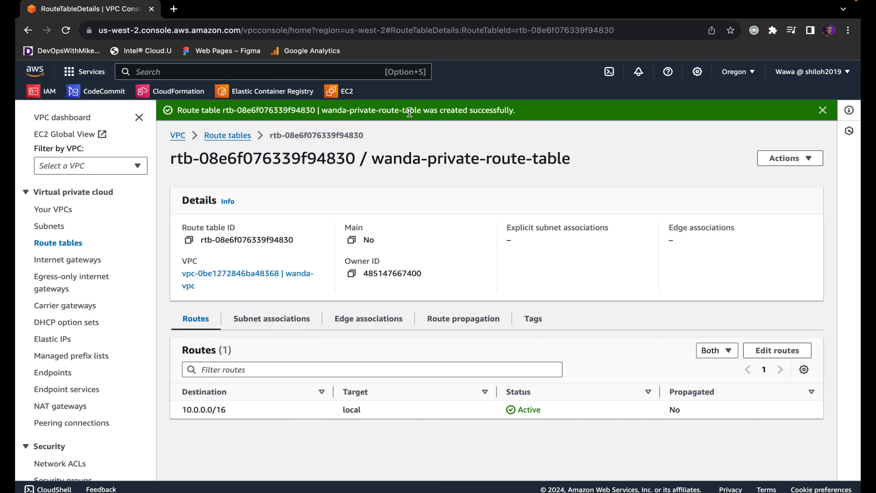
Explicitly associate wanda-private-subnet with wanda-private-route-table and save the association
click(274, 320)
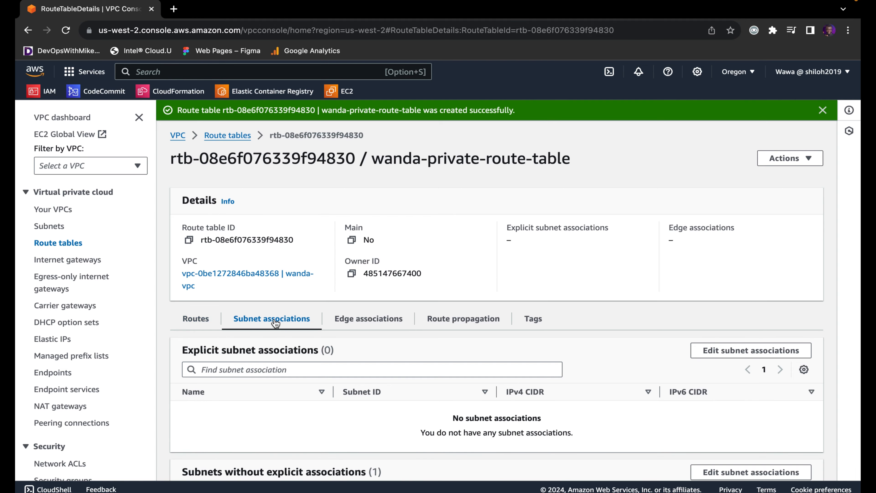
click(749, 352)
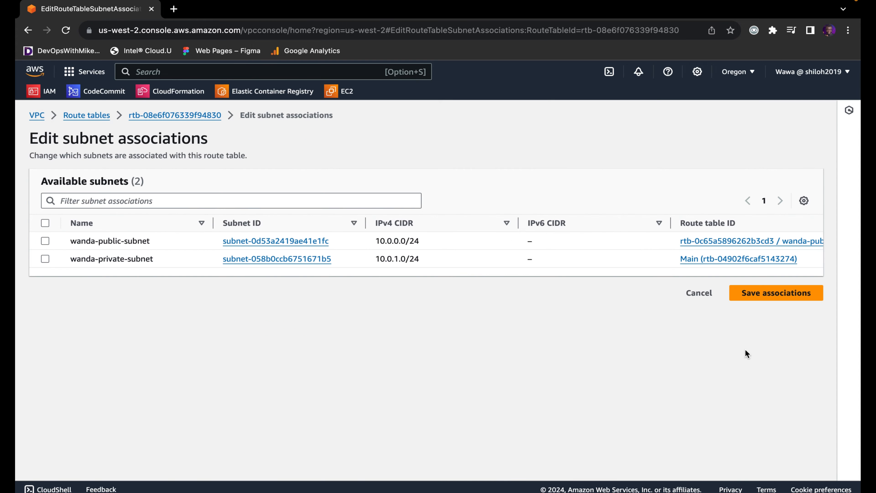
click(46, 259)
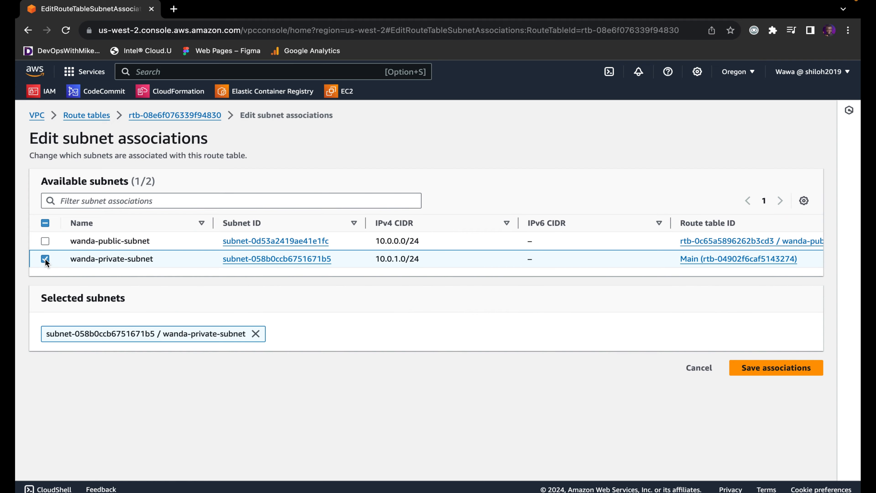
click(758, 371)
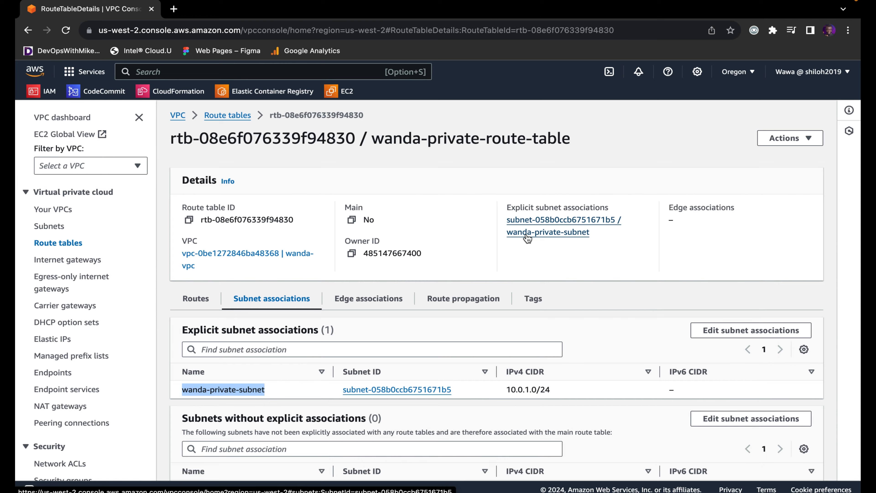
Create an internet gateway with the name tag wanda-igw
click(71, 263)
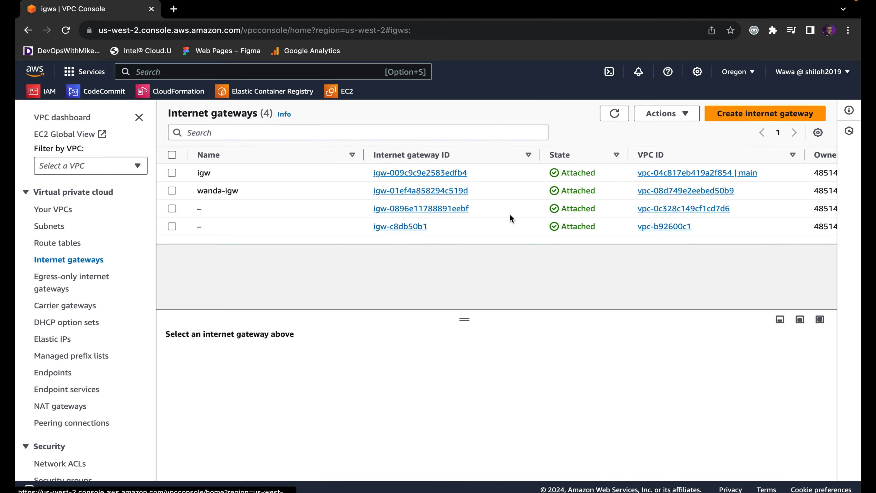
click(754, 113)
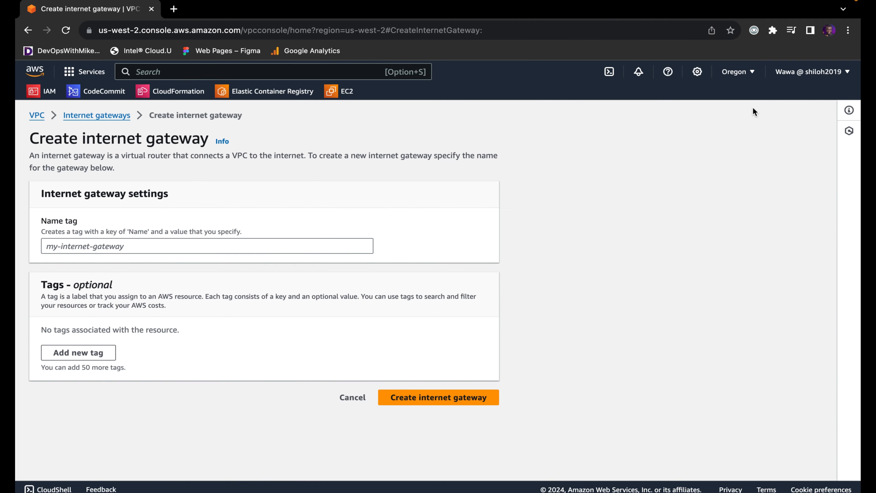
click(270, 242)
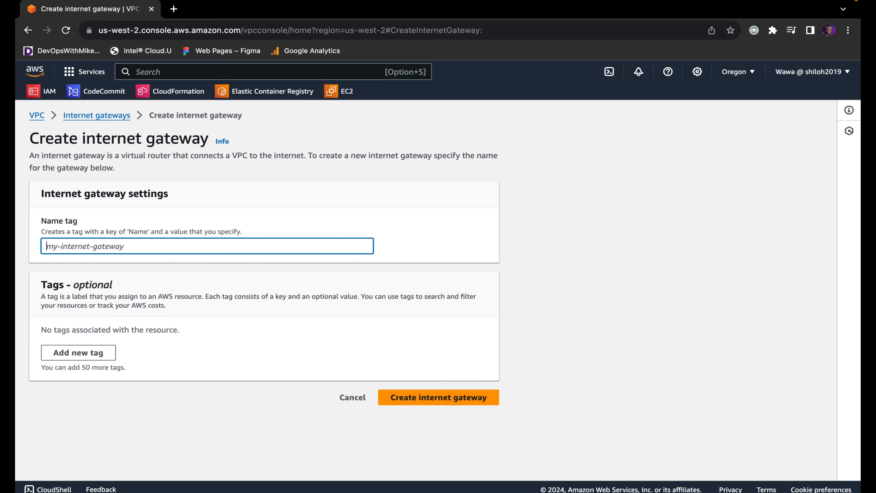
text(wanda-igw)
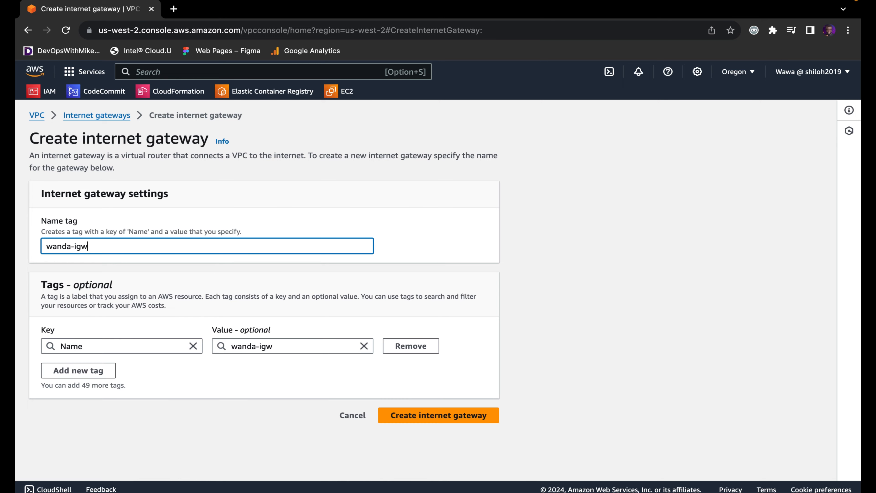
click(447, 413)
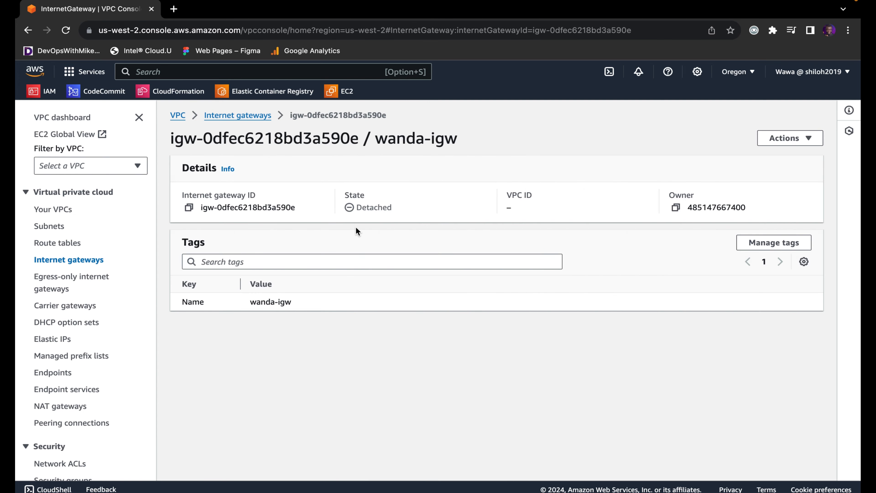
Attach the new wanda-igw internet gateway to wanda-vpc and check its attachment state
drag(396, 208, 359, 209)
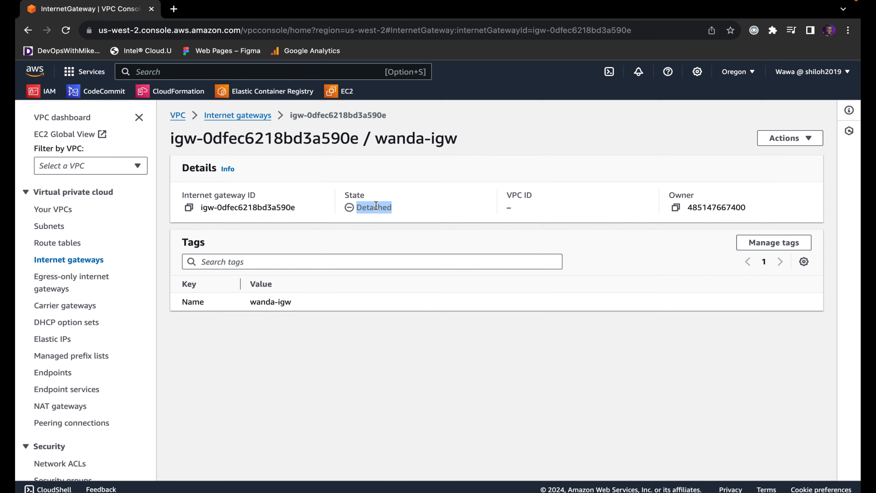
click(390, 206)
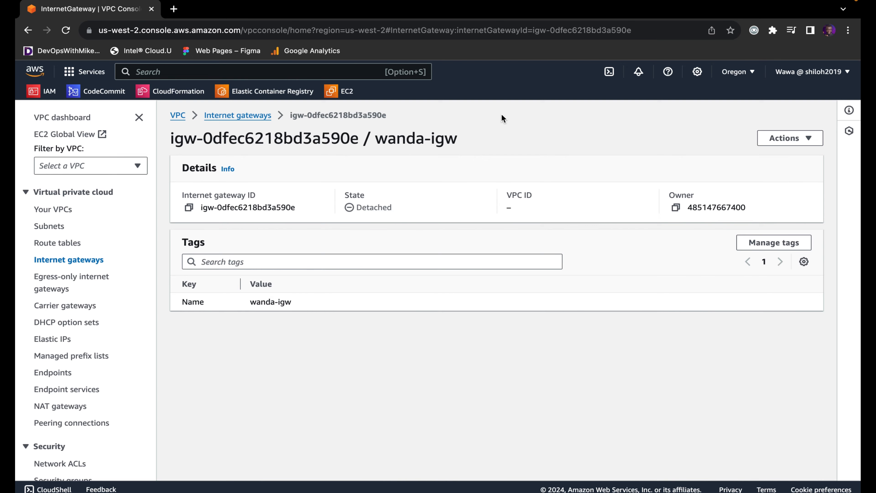
click(798, 140)
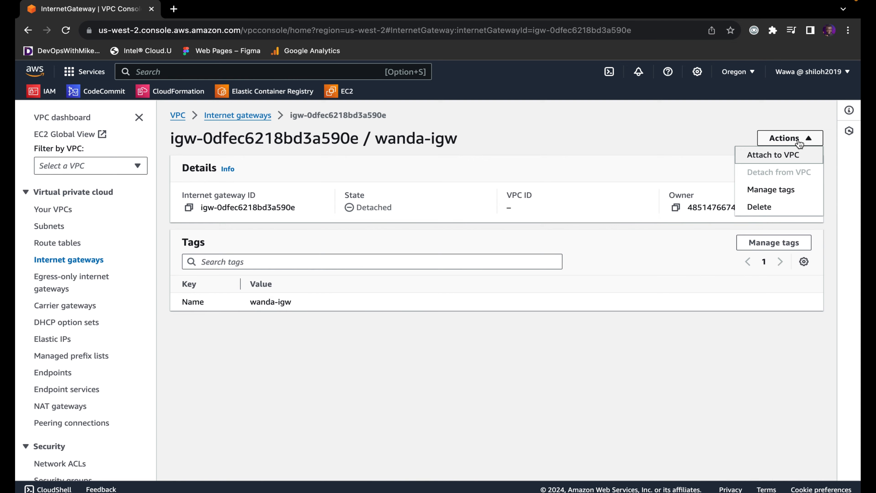
click(787, 156)
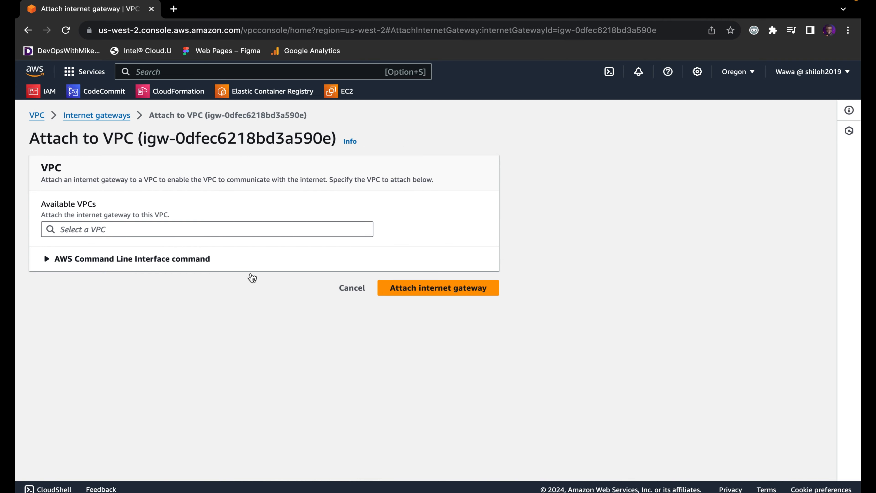
click(211, 225)
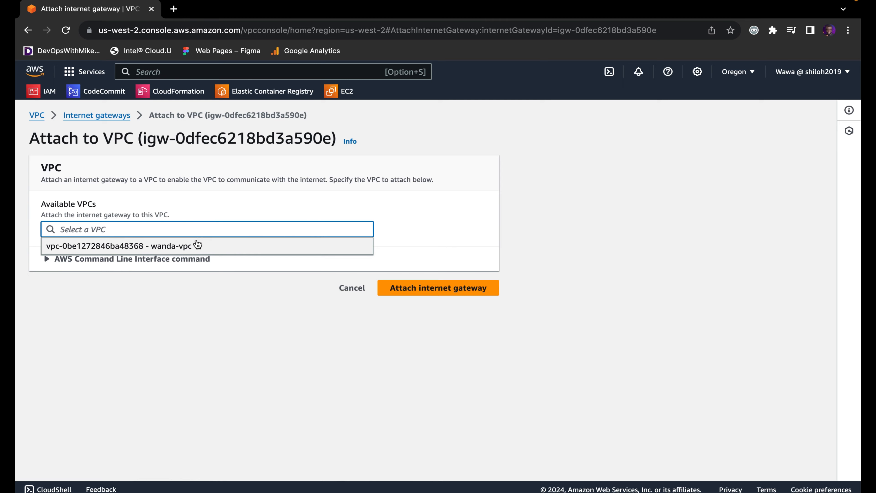
click(190, 249)
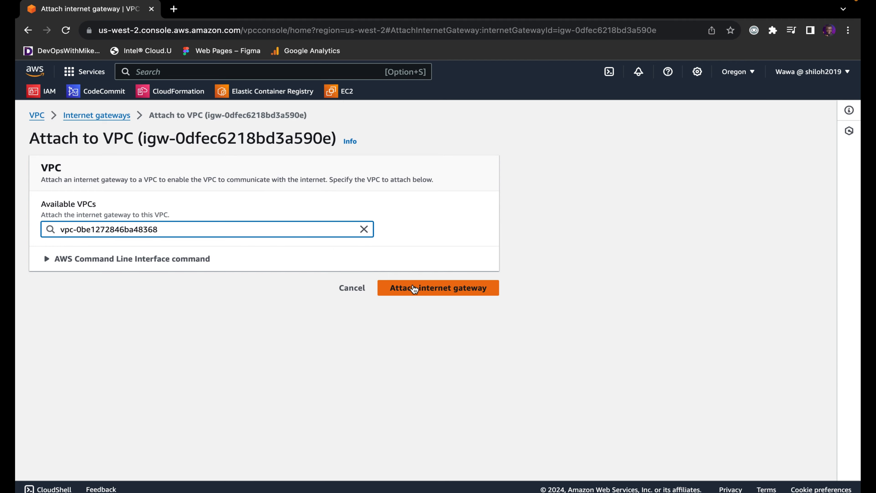
click(412, 288)
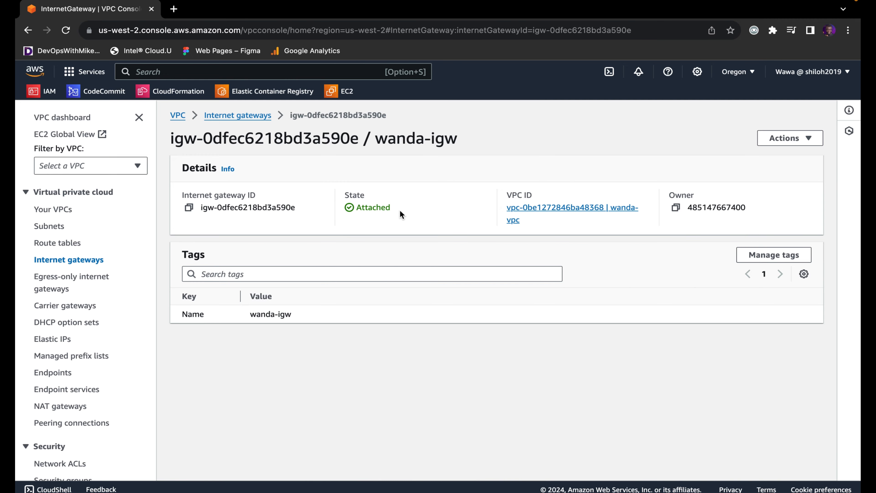
drag(399, 209, 349, 195)
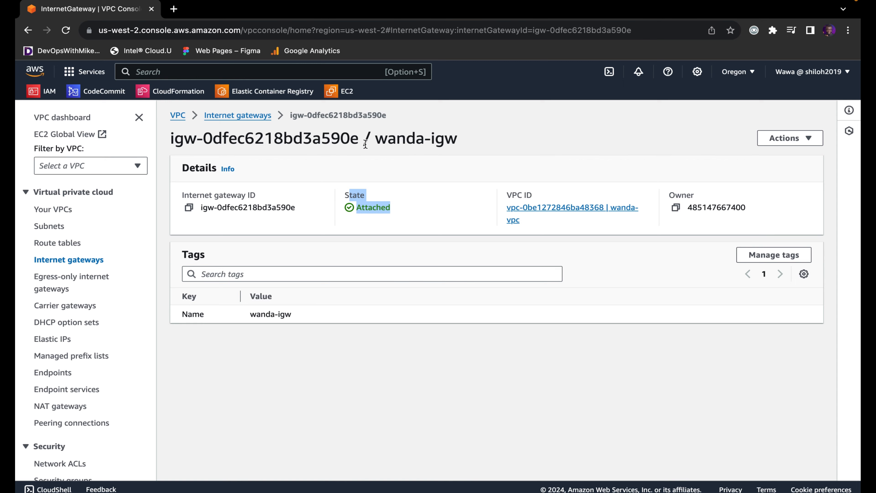
Examine the details, subnet associations and existing routes of the wanda-public-rtb route table
click(73, 243)
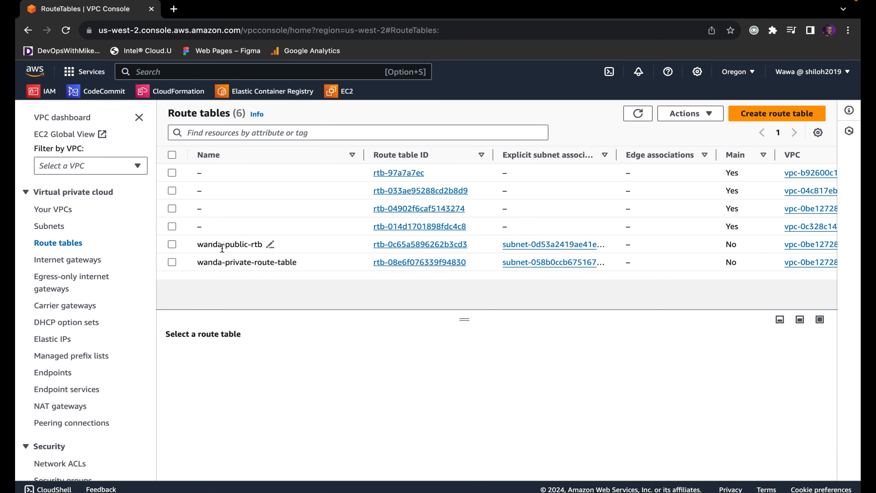
click(172, 244)
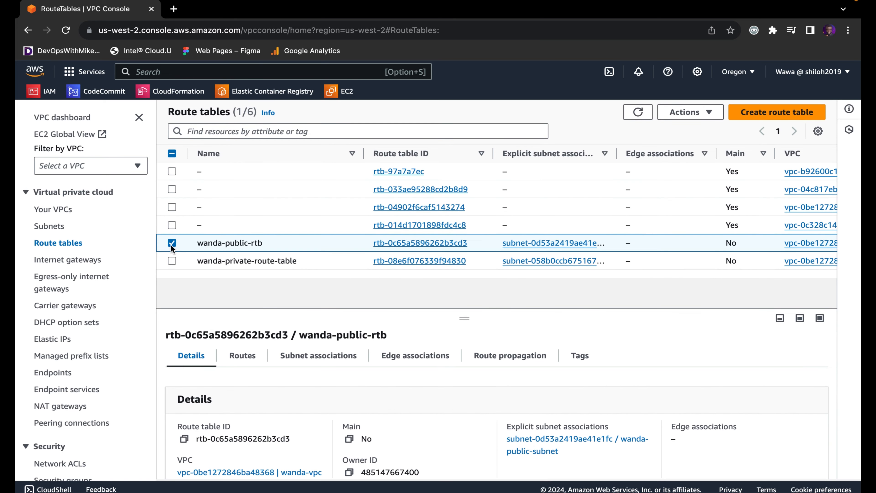
scroll(280, 404, down, 1)
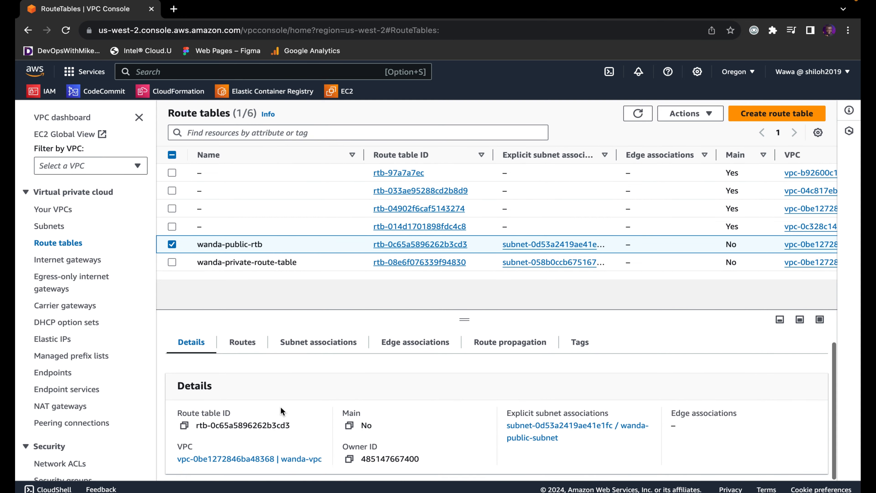
click(328, 349)
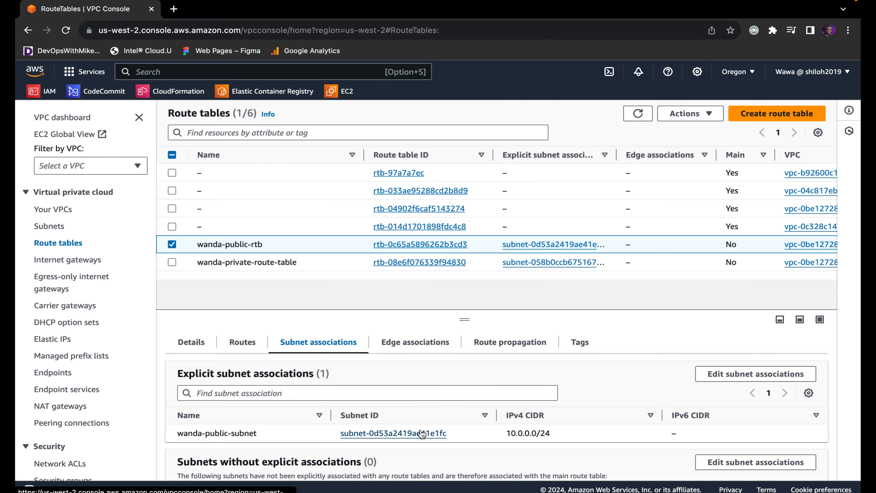
click(243, 351)
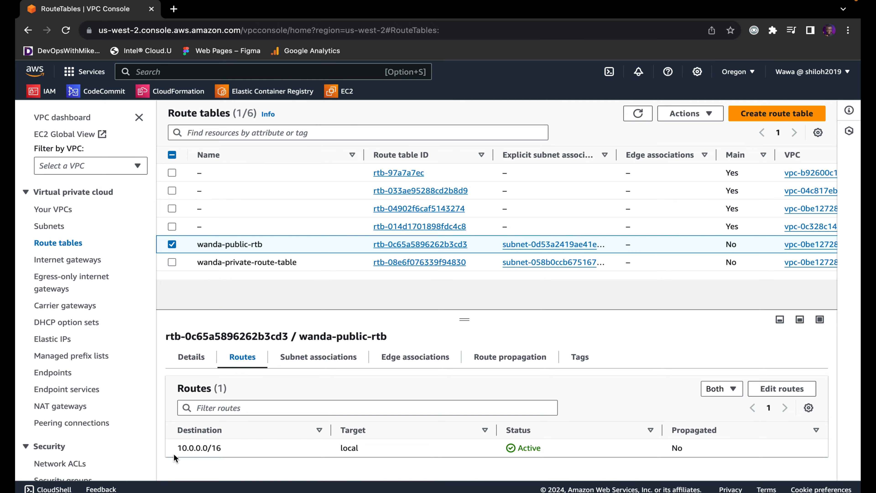
drag(240, 446, 172, 443)
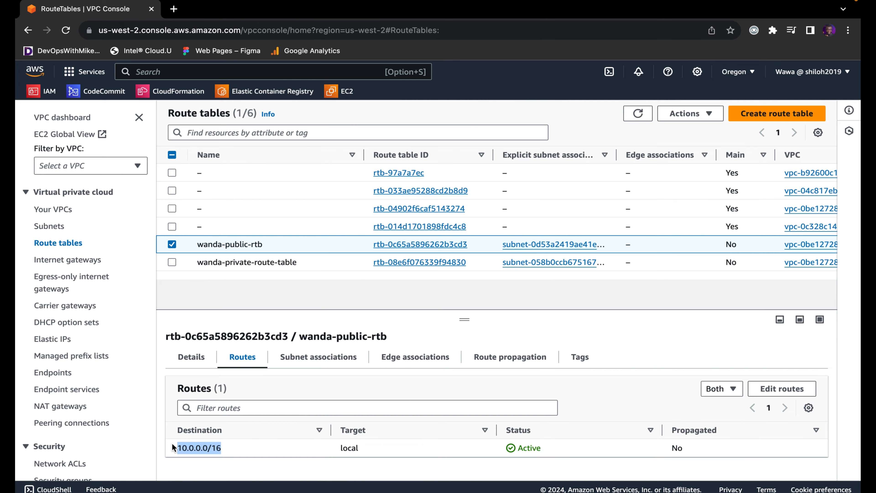
drag(361, 448, 340, 448)
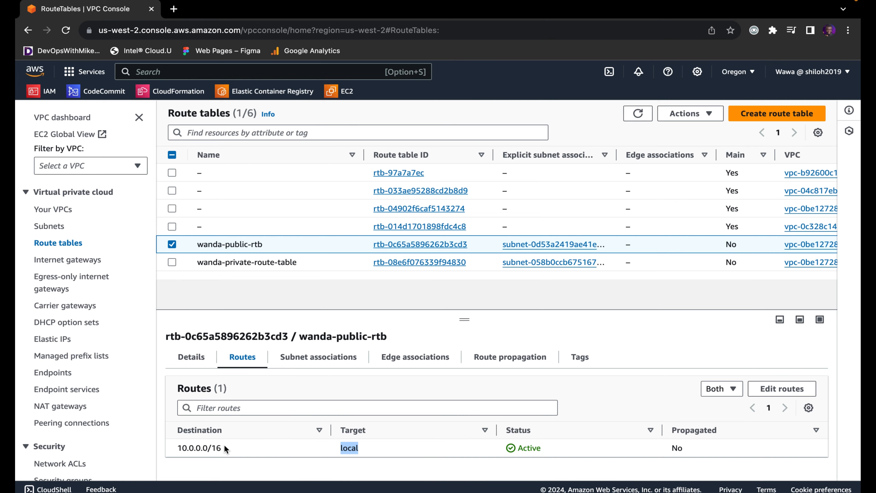
drag(224, 448, 157, 448)
click(358, 448)
Add a route to wanda-public-rtb with destination 0.0.0.0/0 targeting the wanda-igw internet gateway, and save the changes
click(780, 389)
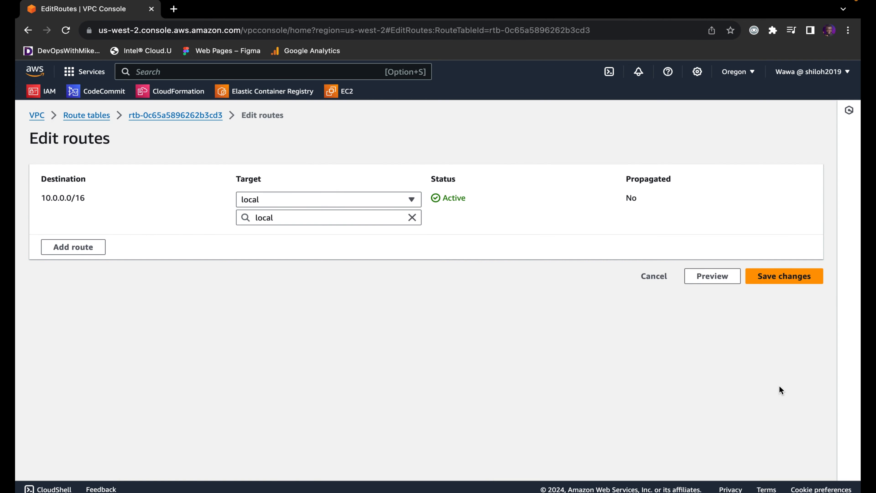
click(72, 248)
click(89, 243)
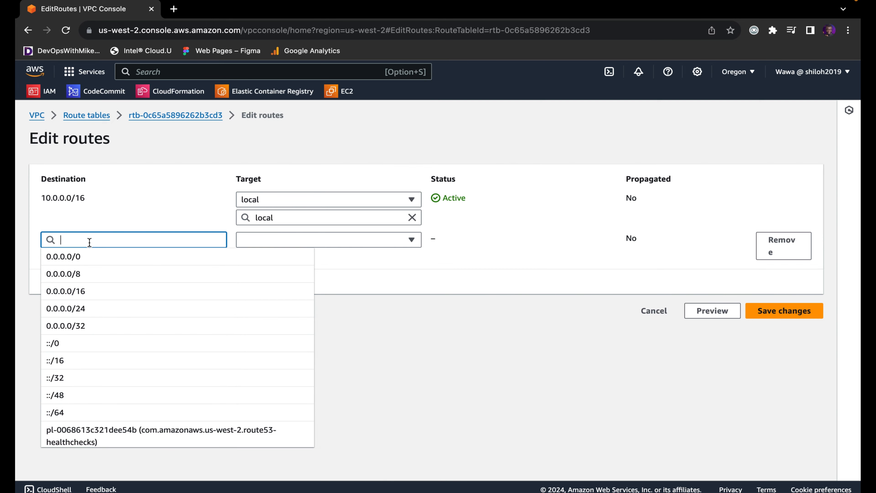
click(73, 257)
click(324, 240)
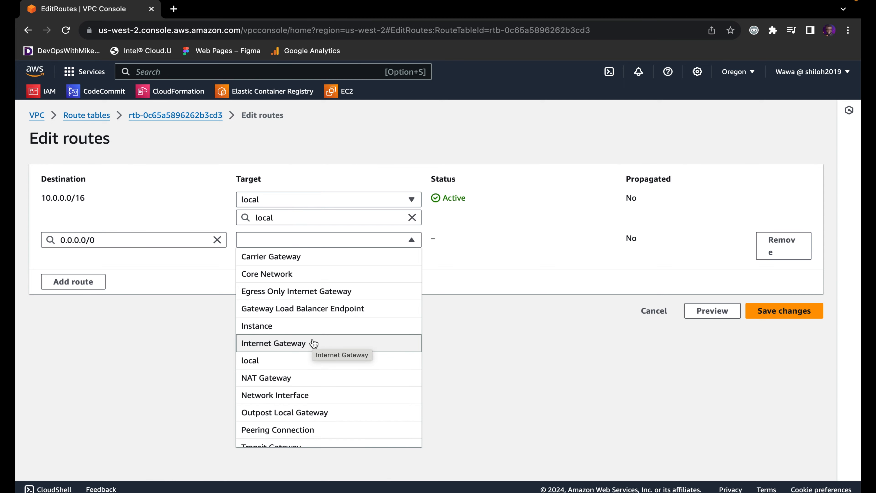
click(313, 343)
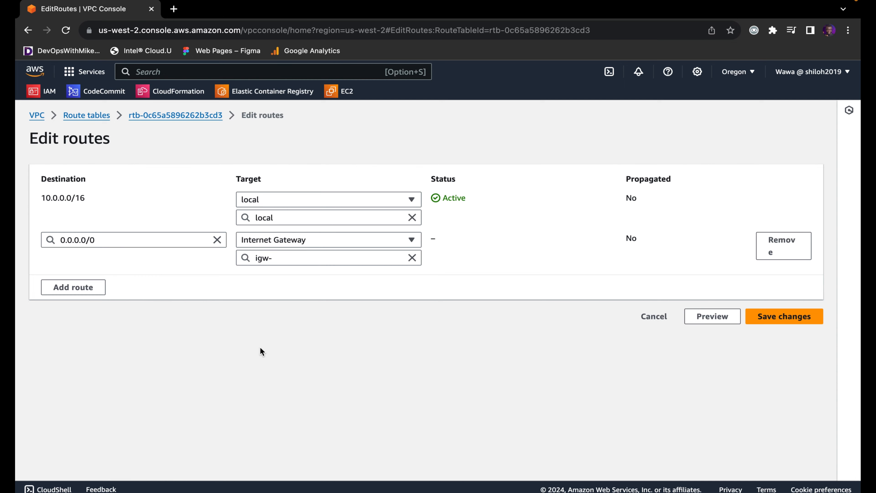
click(325, 258)
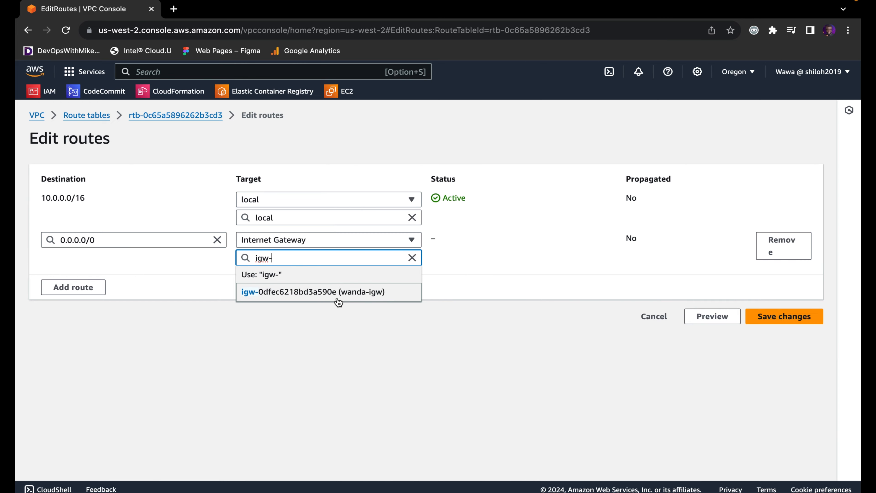
click(311, 293)
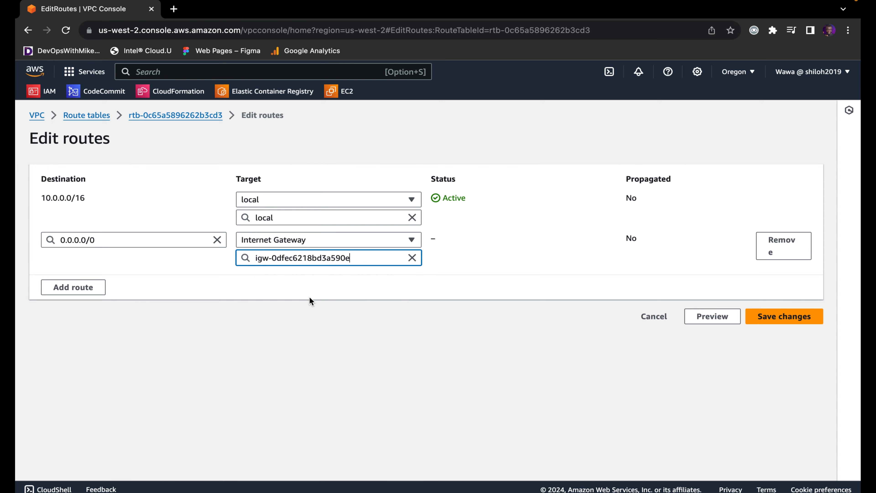
click(768, 317)
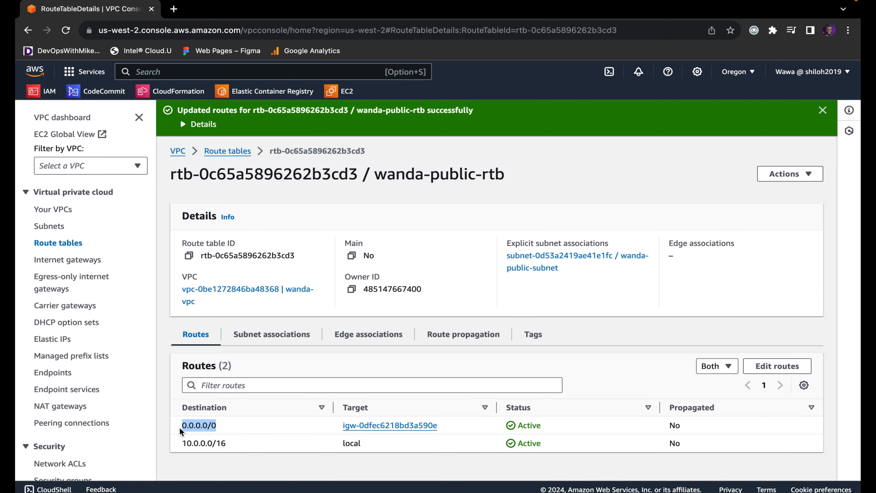
drag(449, 427, 340, 422)
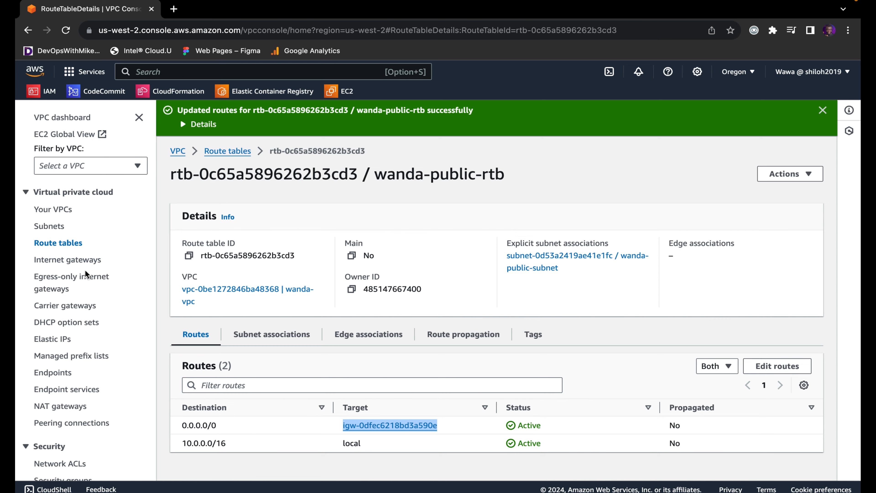
Start creating a NAT gateway and name it wanda-nat-gateway
click(67, 407)
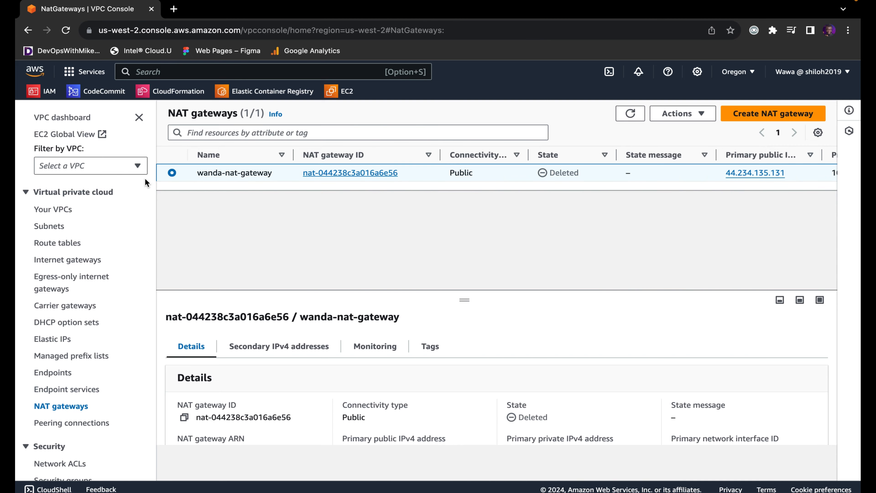
click(746, 116)
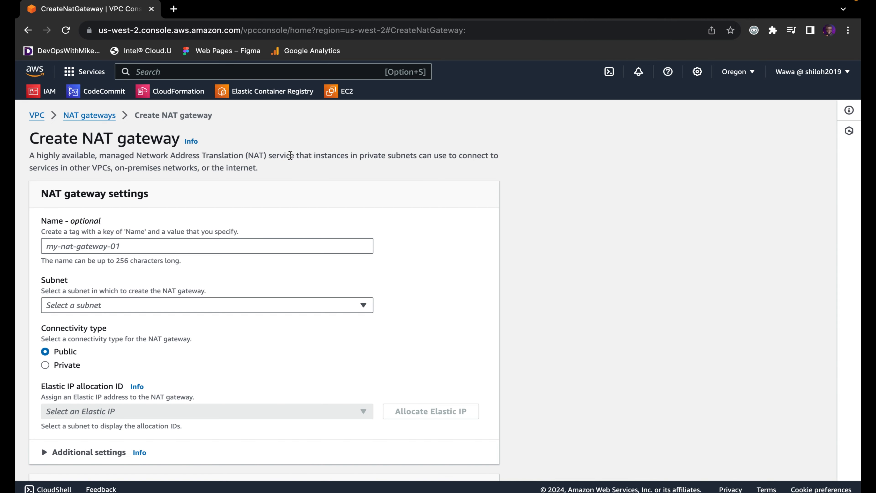
click(254, 246)
text(wanda-nate)
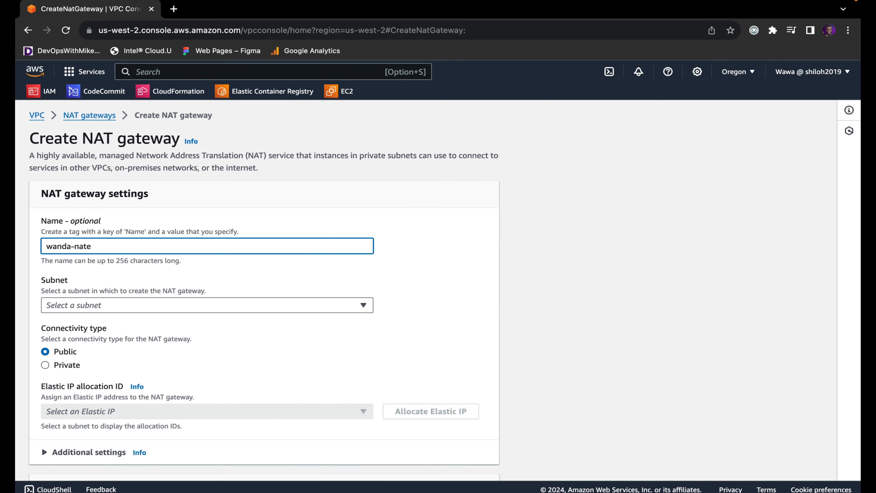
key(BackSpace)
text(-gateway)
Place the NAT gateway in wanda-public-subnet
click(60, 293)
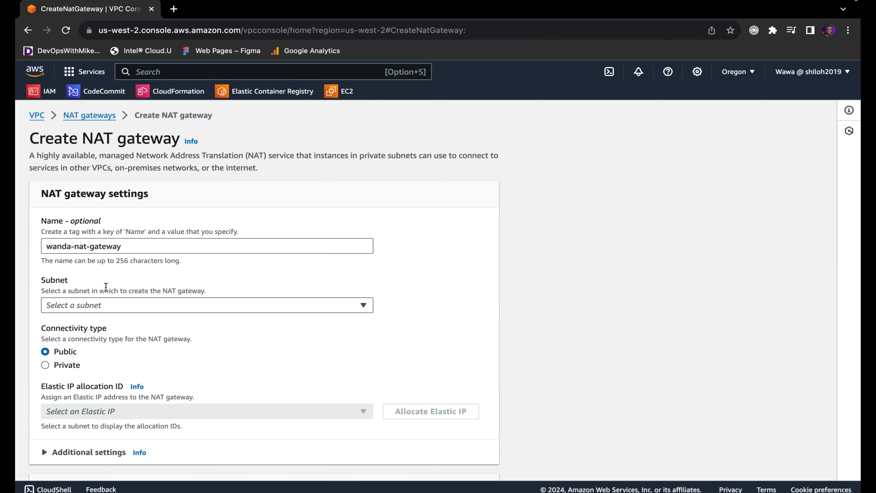
click(115, 299)
scroll(129, 279, down, 3)
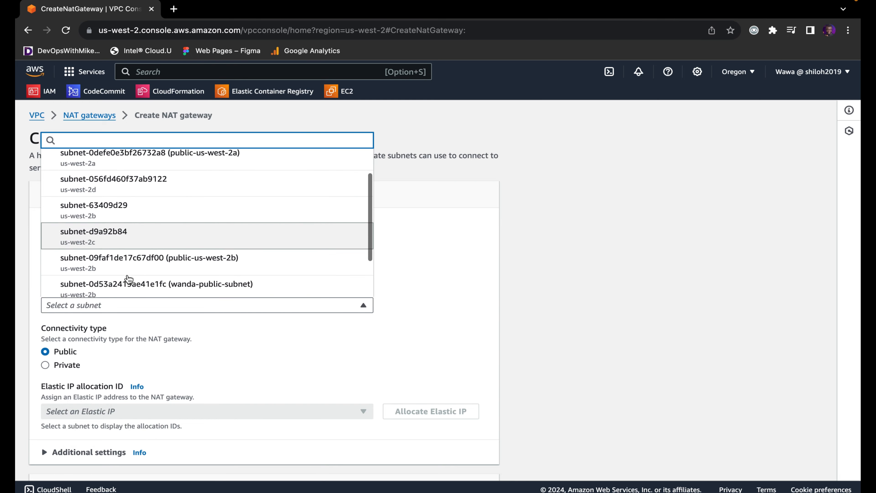
scroll(129, 279, down, 2)
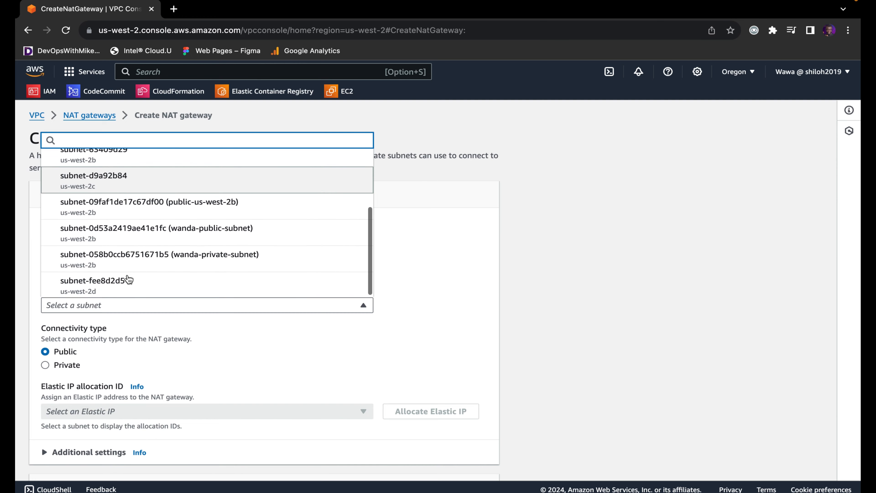
click(149, 230)
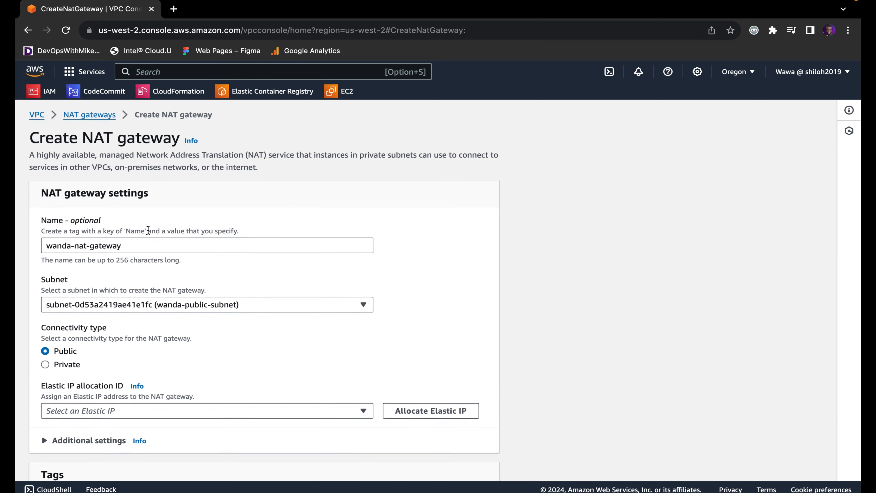
Allocate a new Elastic IP for the public NAT gateway, create the gateway and review its details
scroll(148, 231, down, 1)
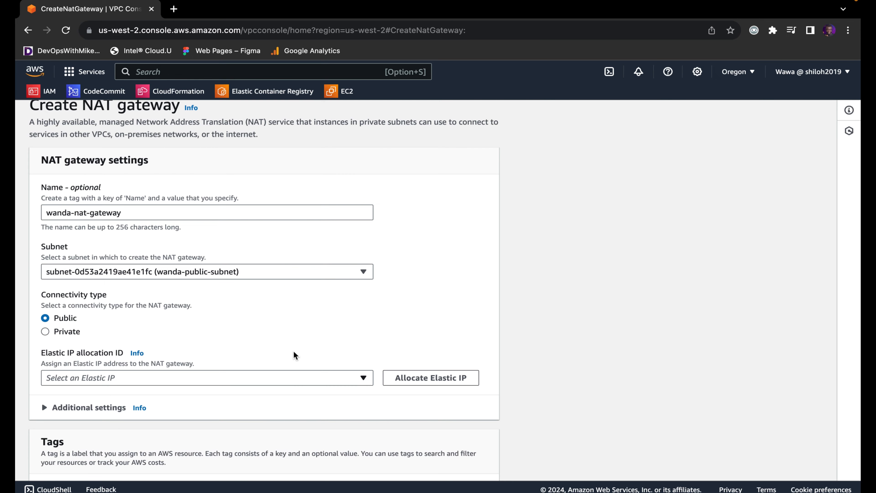
click(440, 384)
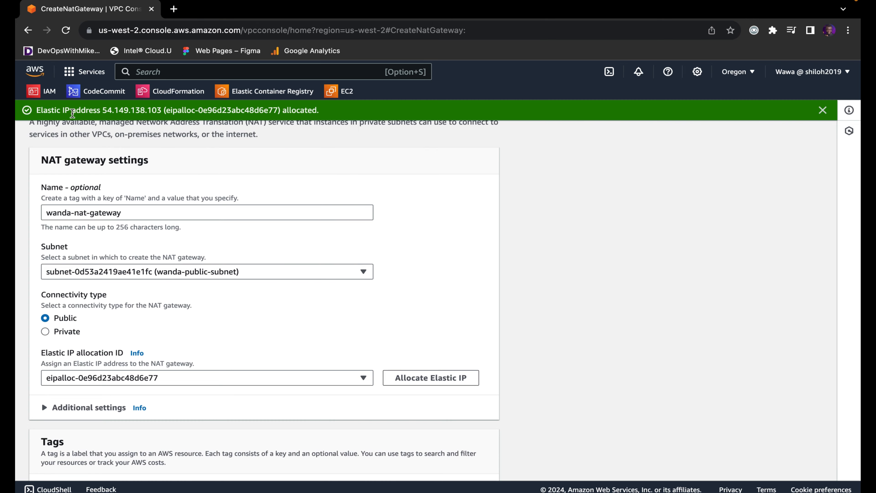
drag(102, 110, 158, 116)
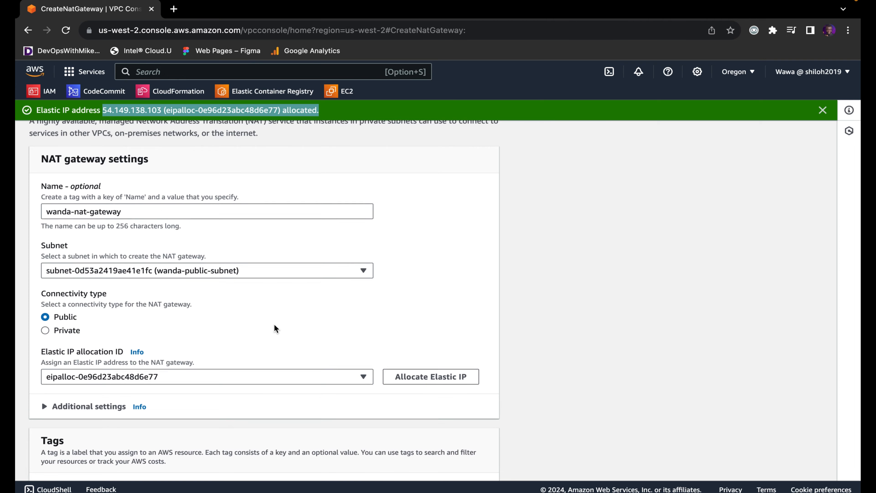
scroll(274, 324, down, 3)
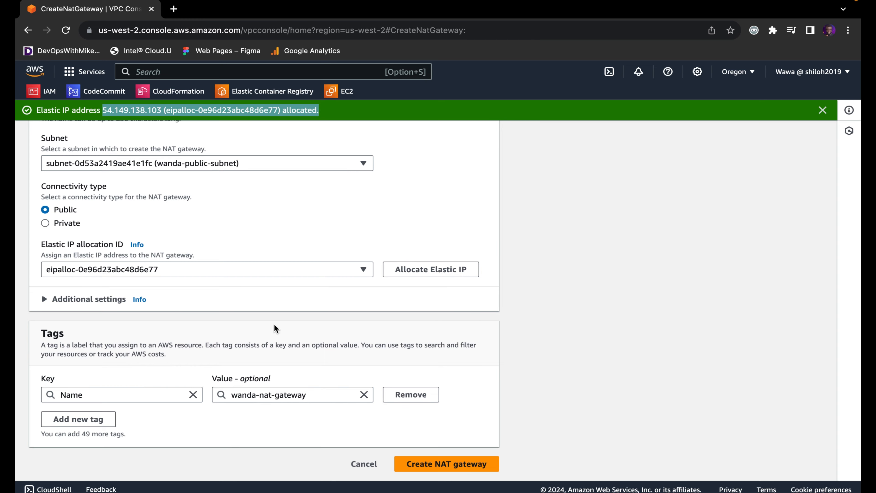
scroll(274, 324, up, 5)
scroll(274, 323, down, 5)
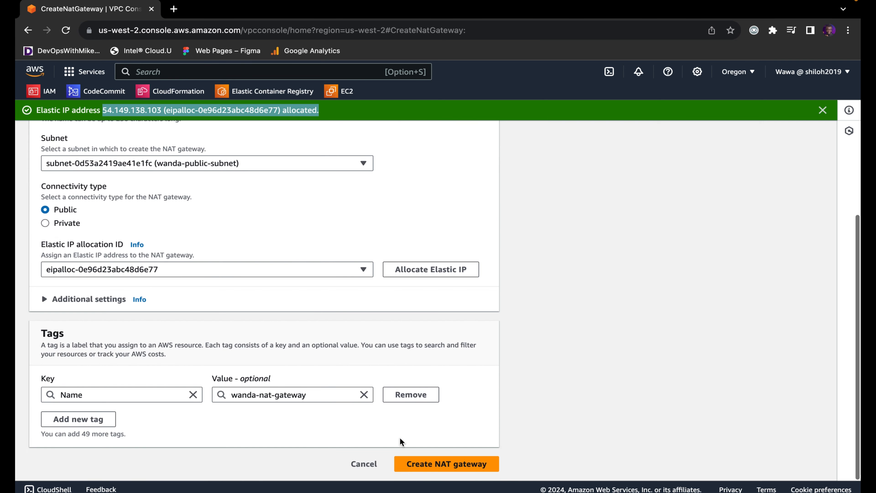
click(425, 468)
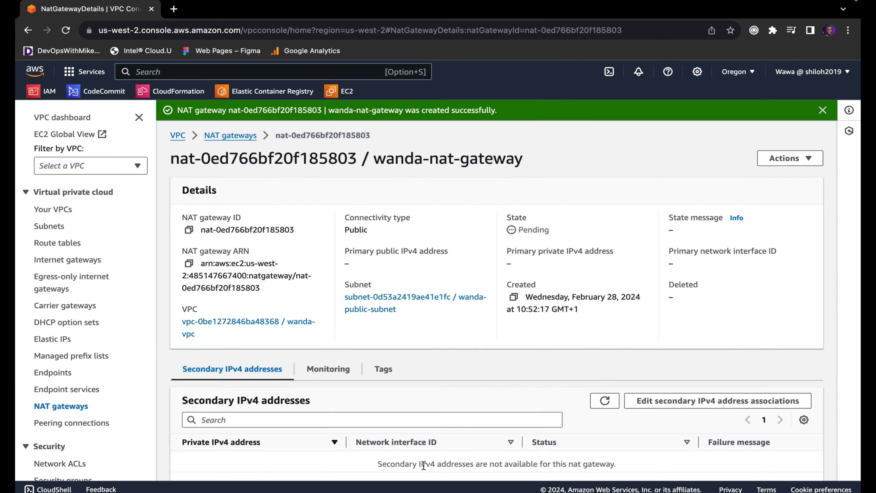
scroll(423, 465, down, 1)
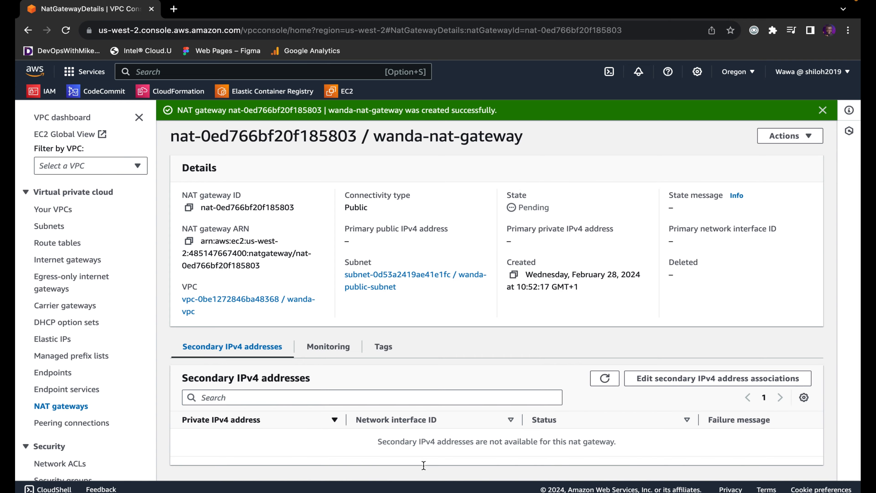
scroll(424, 465, up, 1)
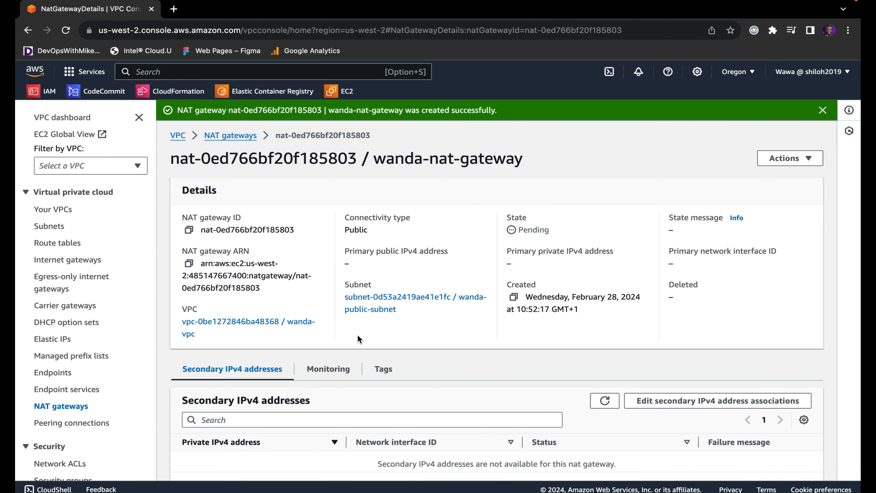
Select only wanda-private-route-table, check its existing routes and open them for editing
click(61, 245)
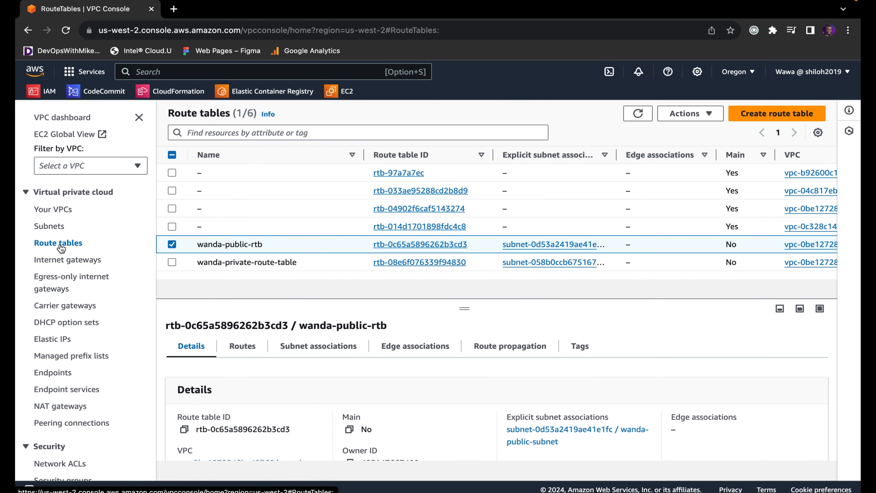
click(171, 262)
click(172, 245)
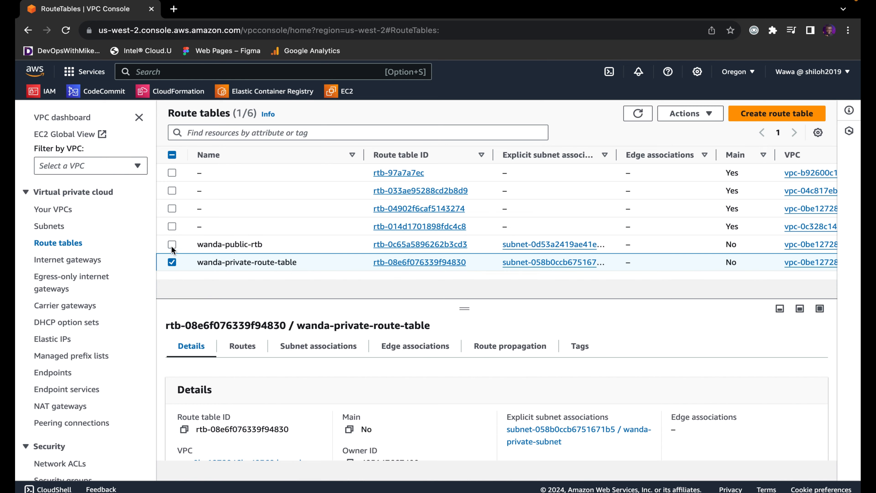
click(253, 349)
drag(222, 436, 177, 437)
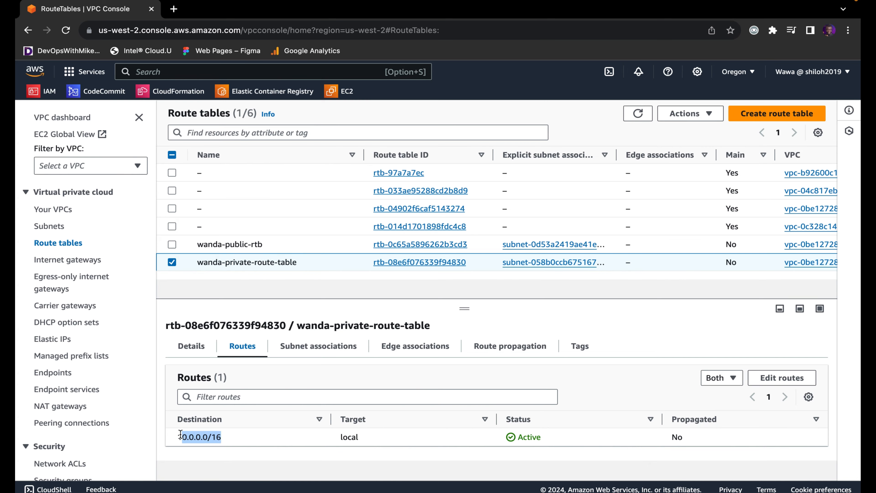
drag(390, 442, 339, 440)
click(759, 377)
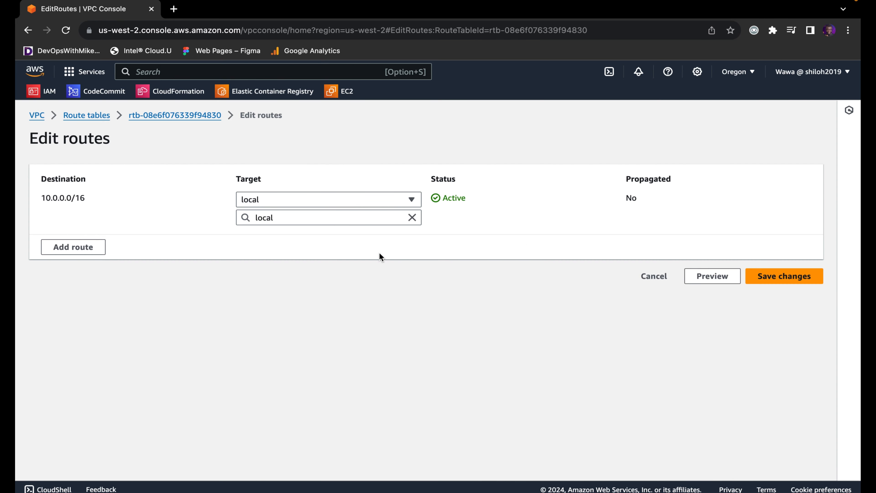
Add a route with destination 0.0.0.0/0 targeting the wanda-nat-gateway NAT gateway, save the changes and review the new route
click(88, 250)
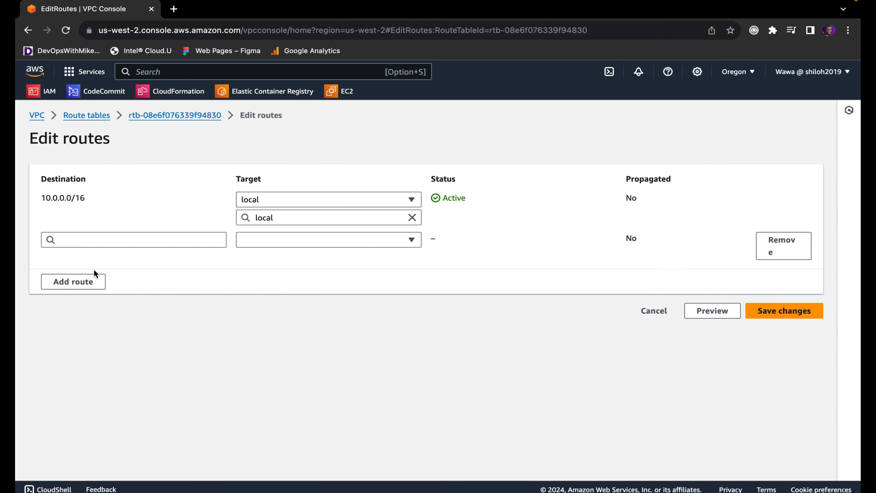
click(97, 241)
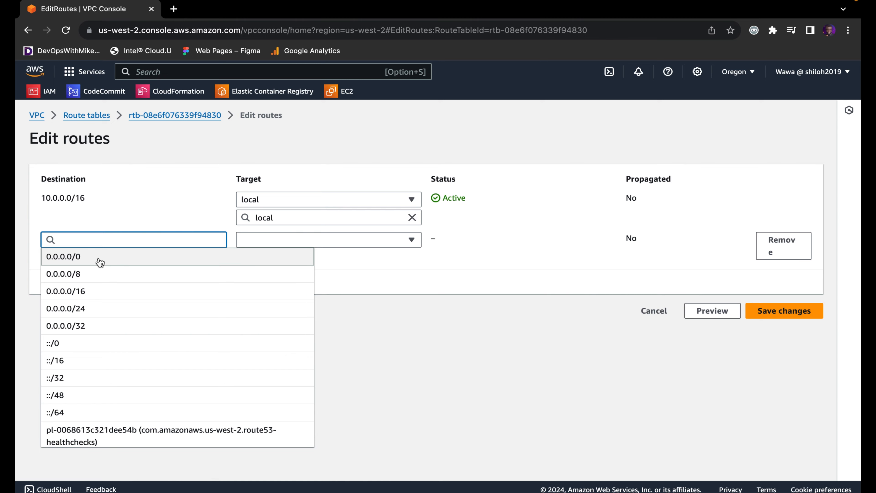
click(100, 259)
click(293, 244)
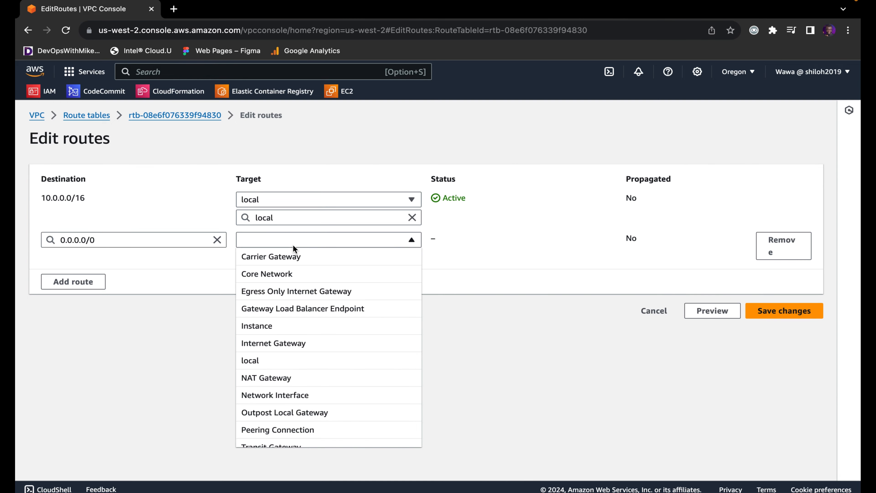
click(289, 386)
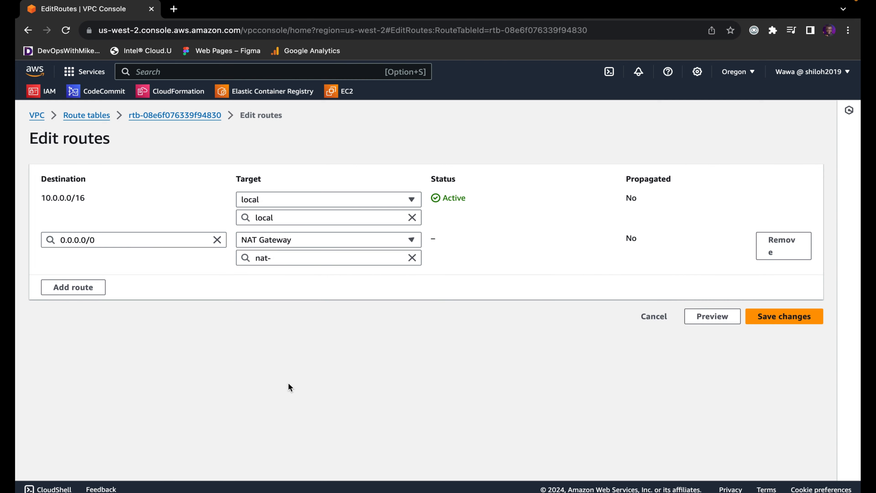
click(323, 258)
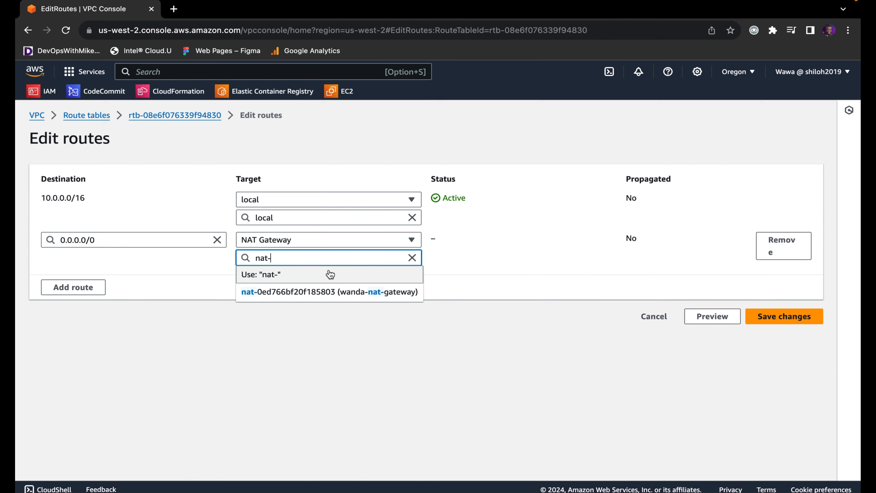
click(363, 294)
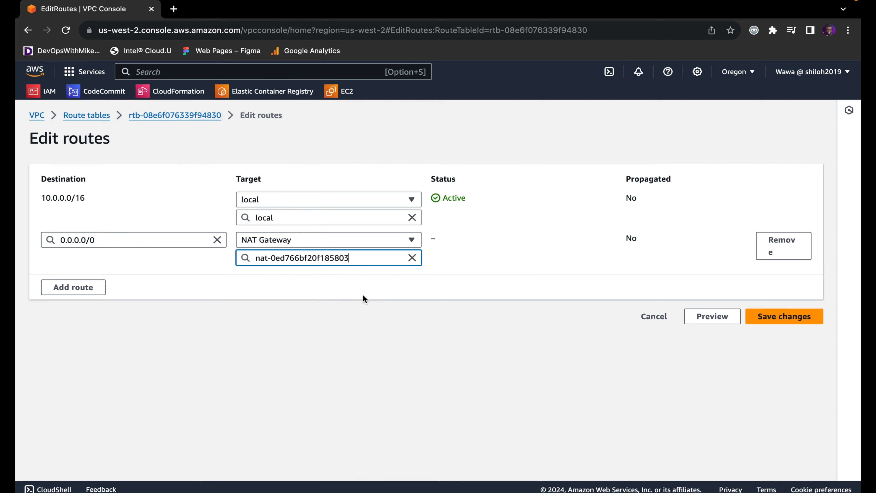
click(805, 314)
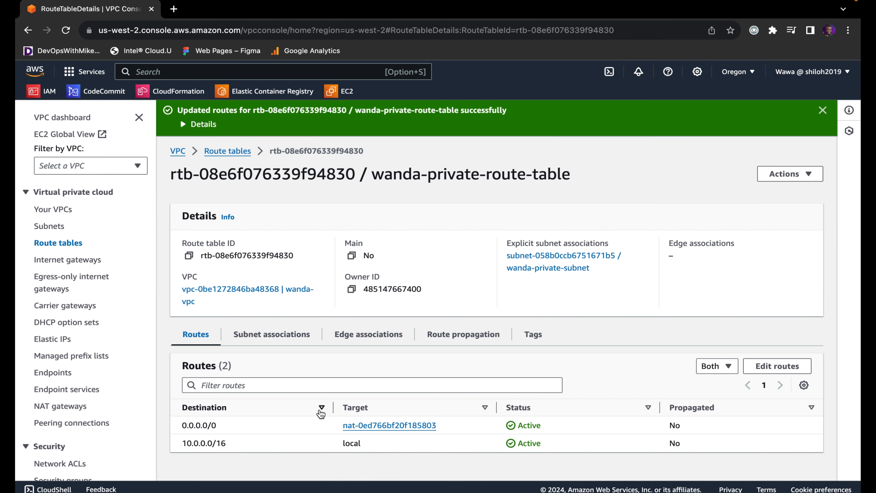
drag(223, 426, 178, 424)
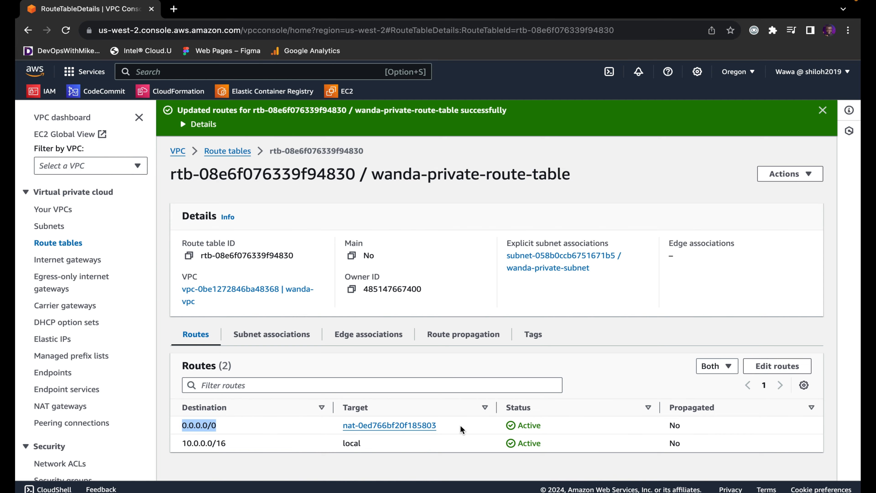
drag(461, 426, 355, 416)
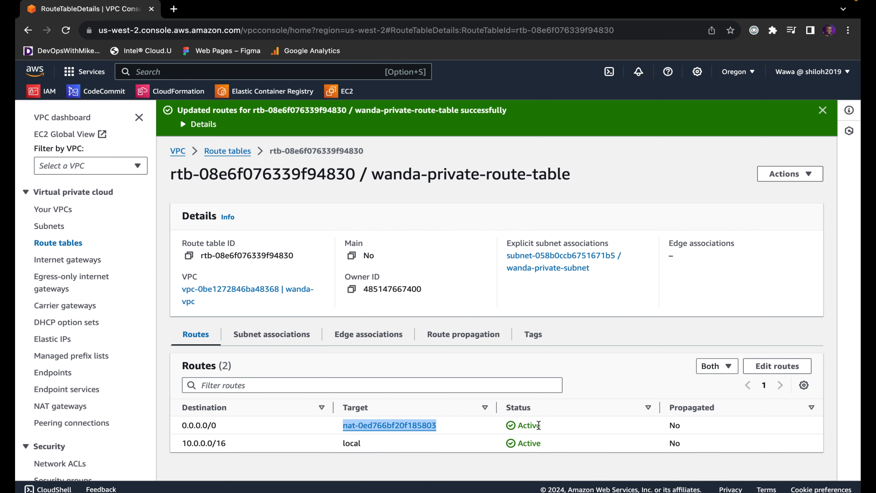
drag(542, 426, 504, 424)
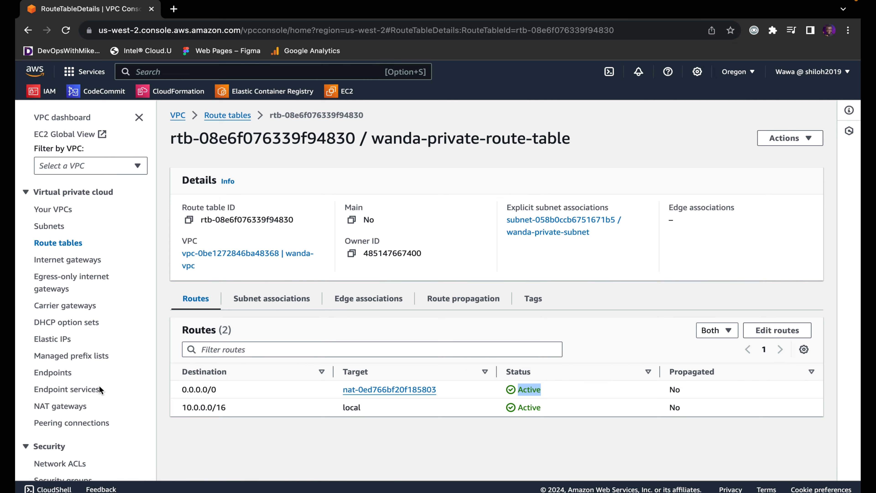
Start creating a new security group and name it wanda-sg
scroll(78, 407, down, 1)
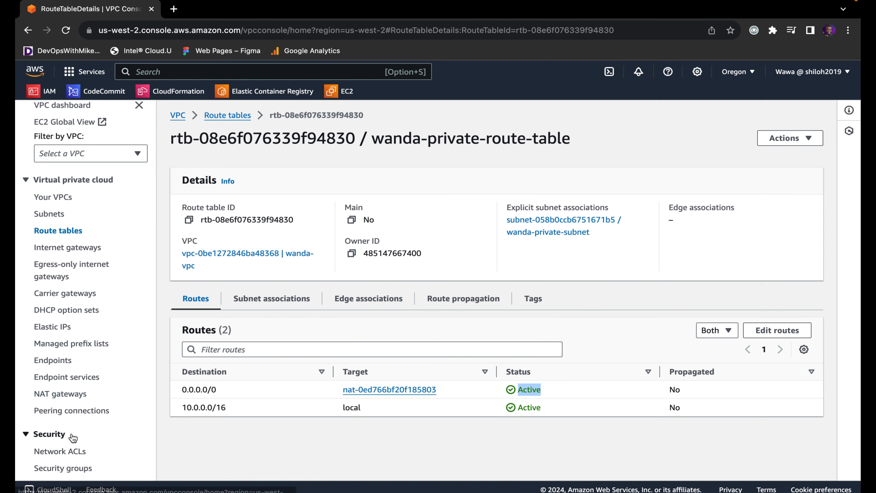
scroll(68, 424, down, 5)
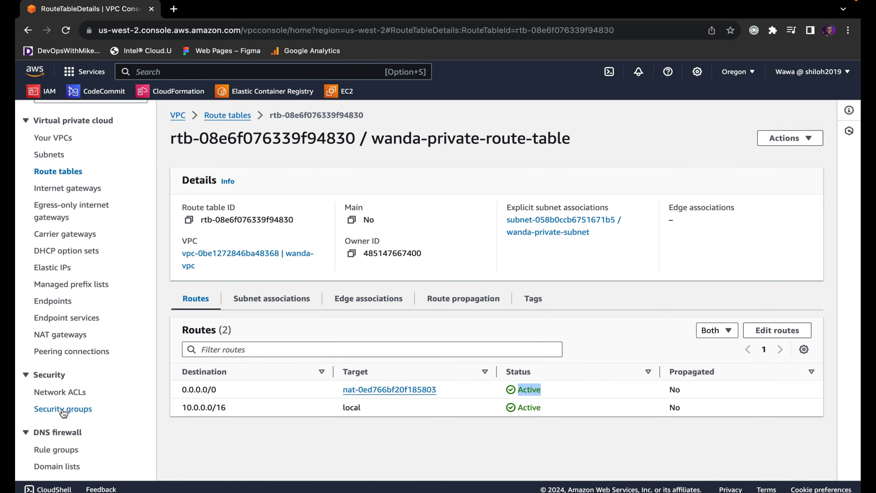
click(64, 409)
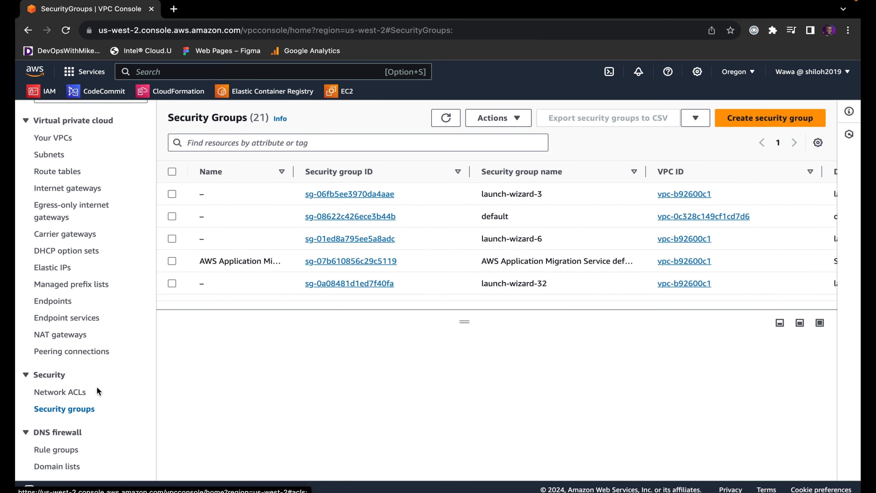
scroll(352, 251, down, 3)
scroll(353, 252, right, 2)
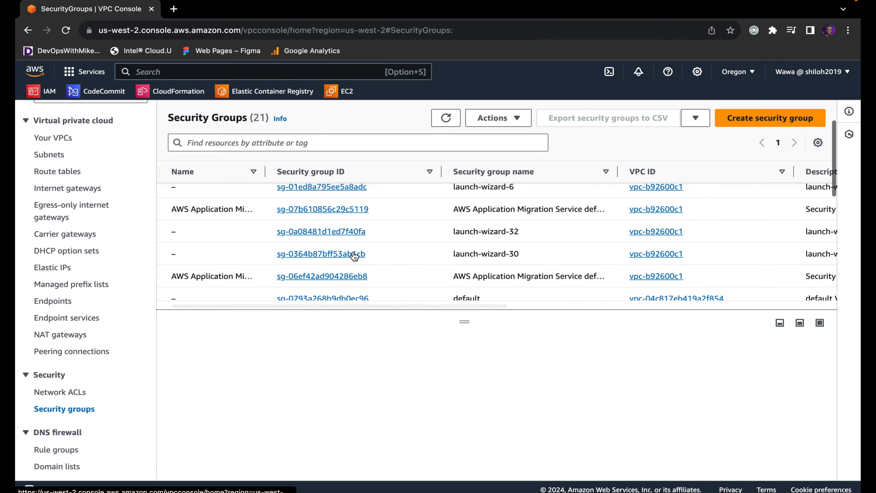
click(760, 120)
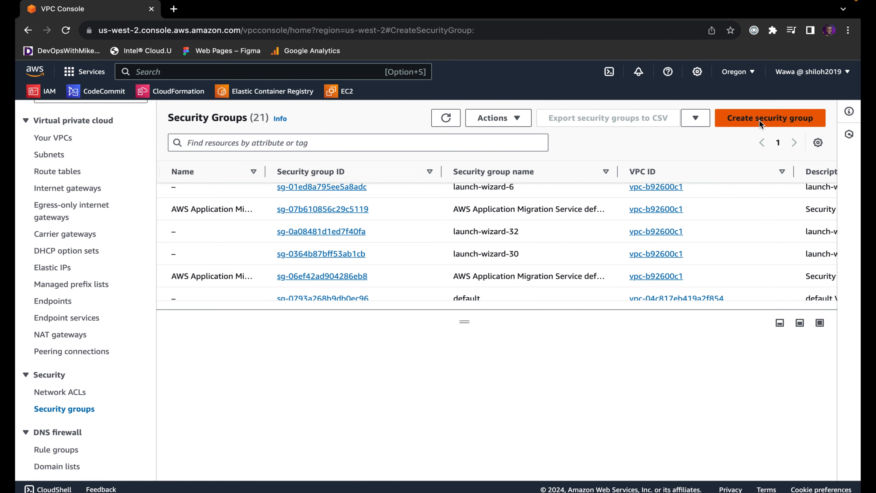
scroll(279, 243, down, 5)
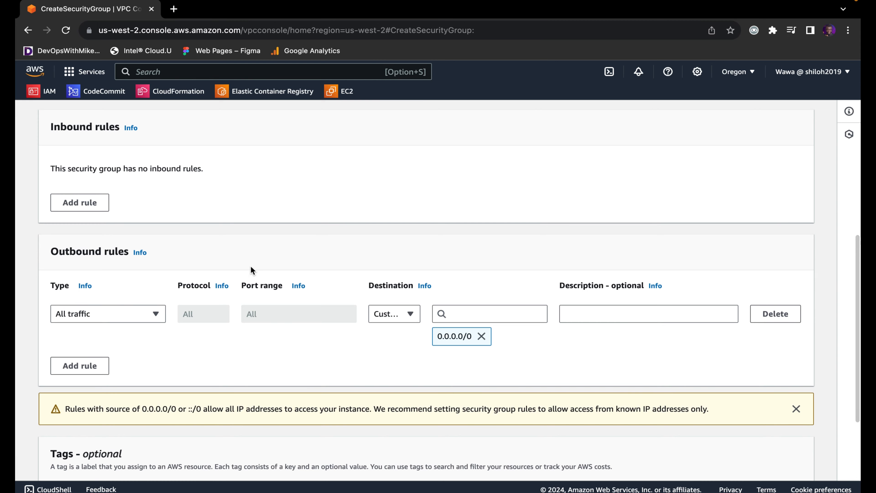
scroll(223, 297, up, 8)
click(160, 251)
text(wa)
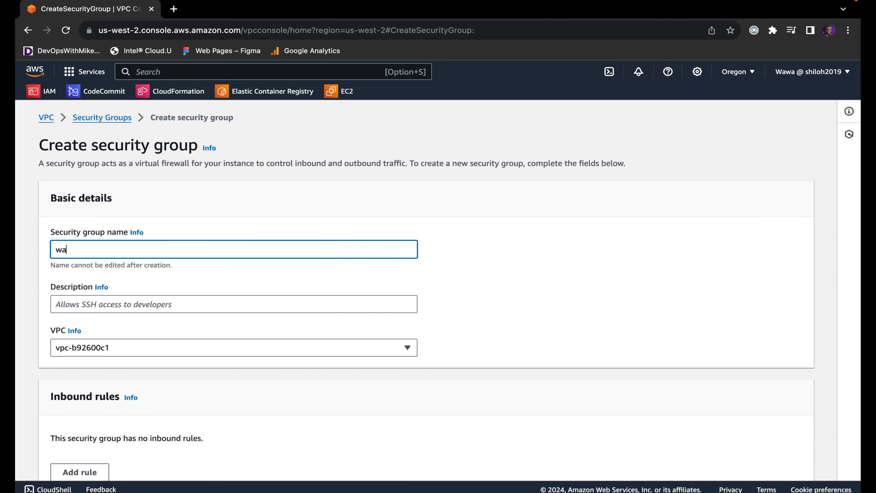
text(nda)
text(-sd)
key(BackSpace)
text(g)
Describe the security group as "Allow SSH access for developers" and assign it to wanda-vpc
click(177, 305)
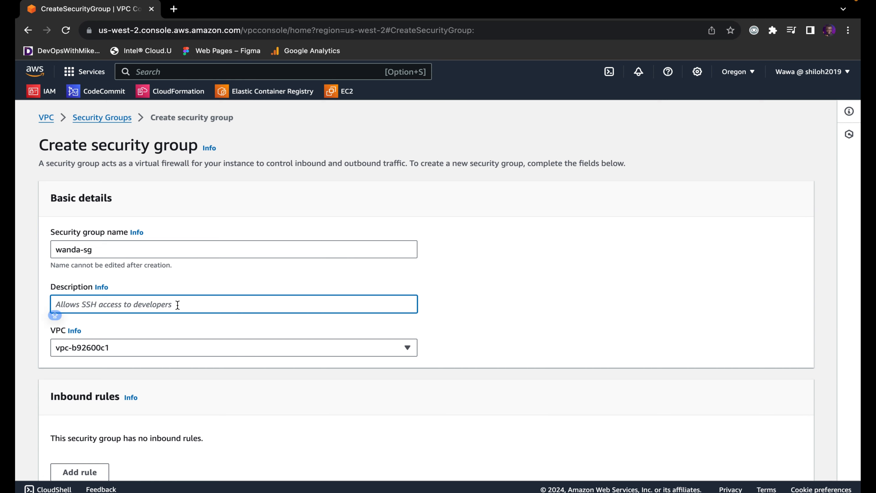
text(Allow)
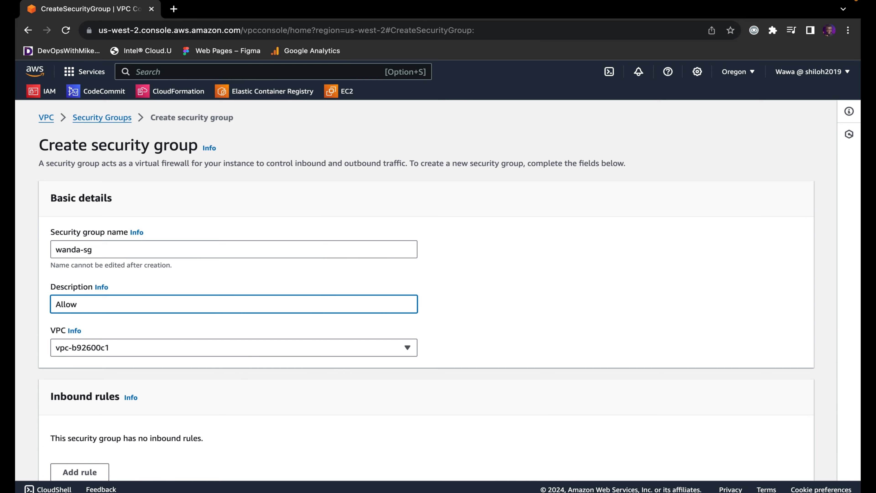
text( SSH access for developers)
scroll(174, 376, down, 2)
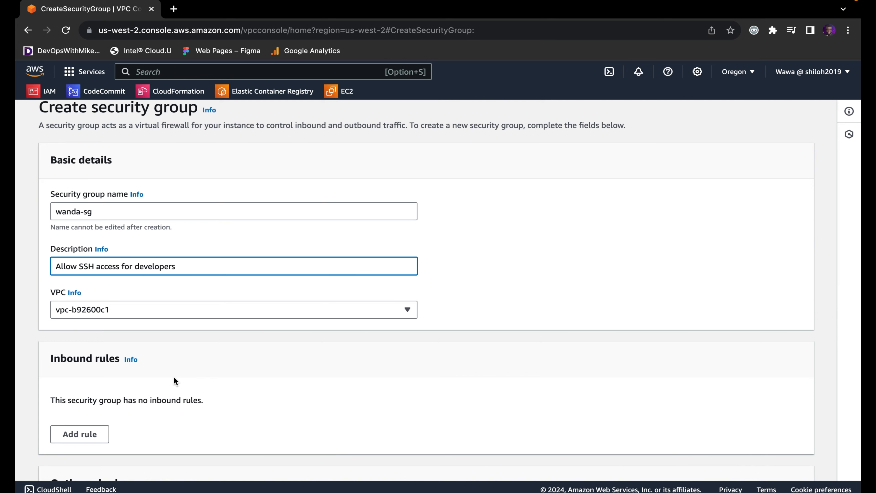
click(302, 309)
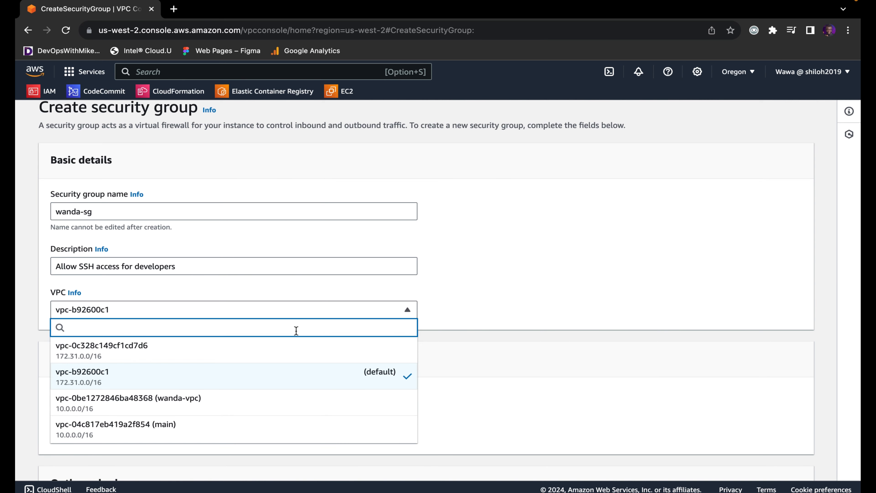
click(288, 408)
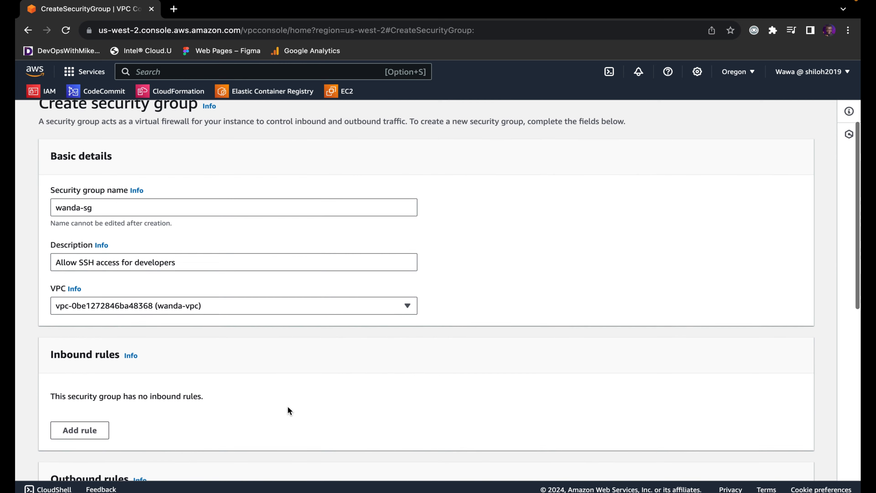
Add an inbound rule to the security group and set its type to SSH
scroll(287, 405, down, 3)
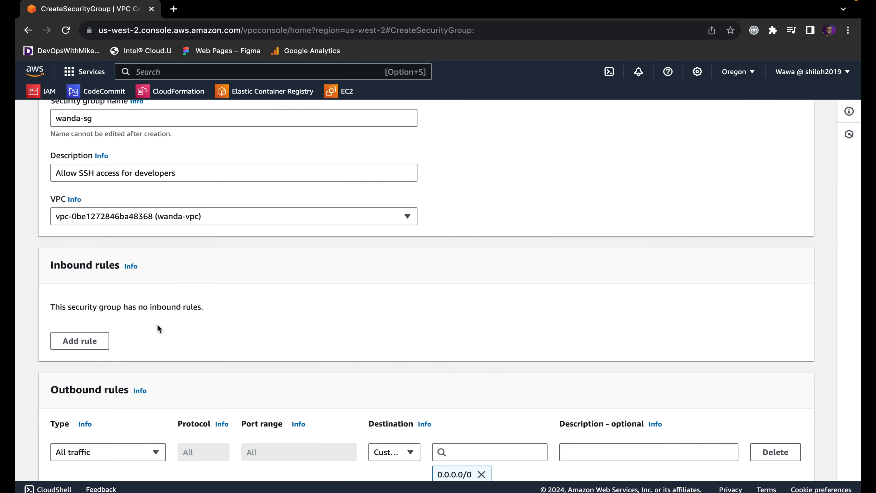
click(81, 341)
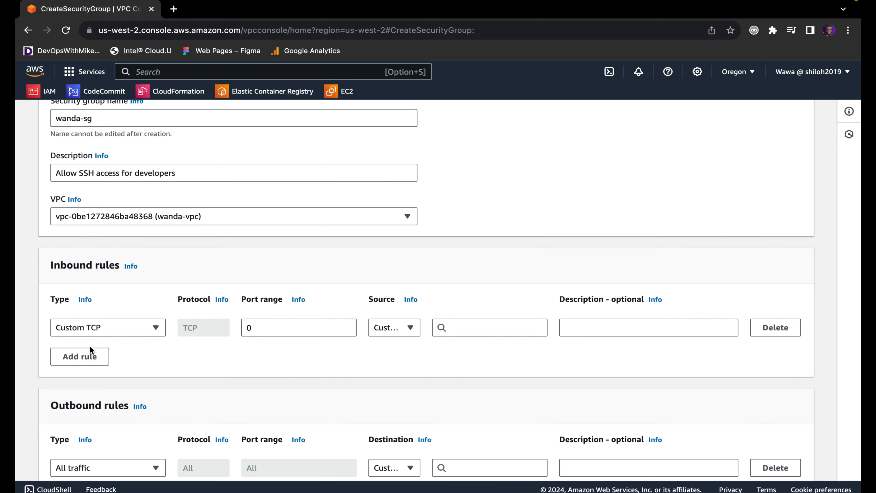
click(90, 328)
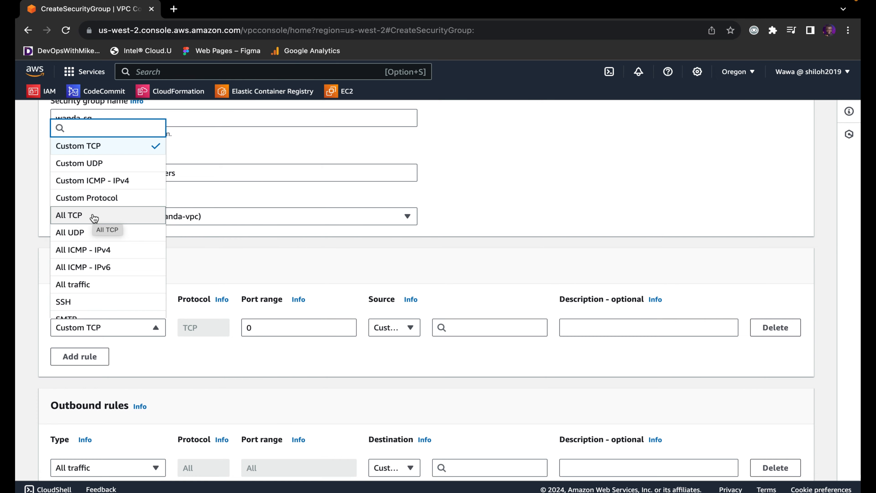
click(190, 254)
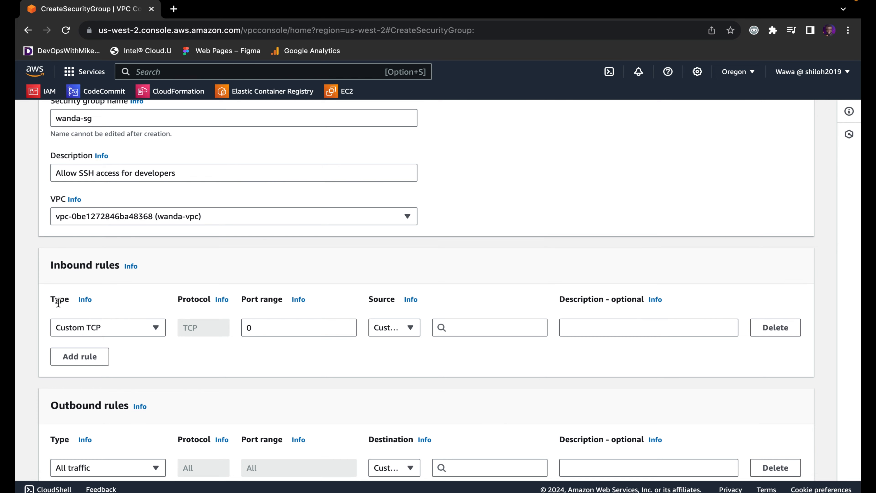
click(95, 328)
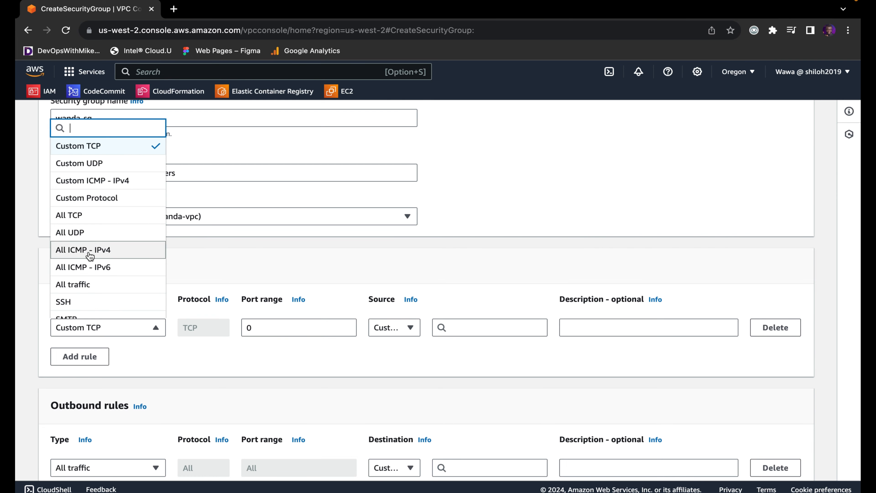
scroll(107, 199, down, 12)
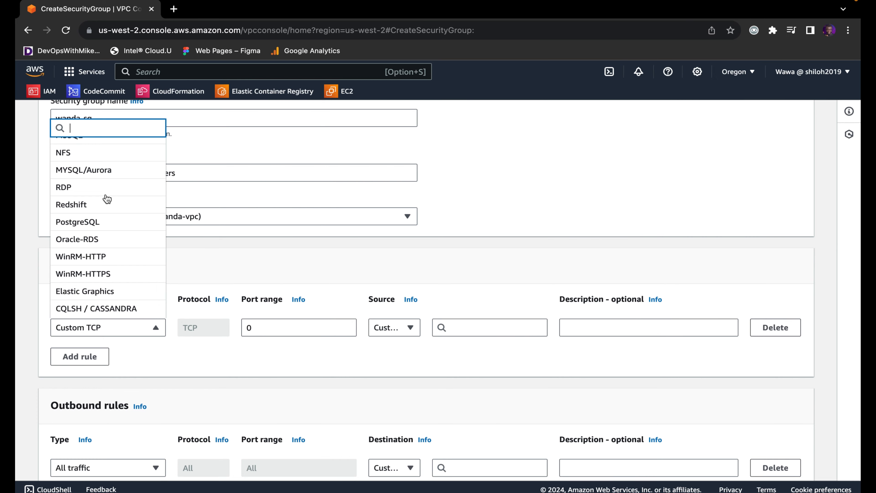
scroll(107, 199, up, 12)
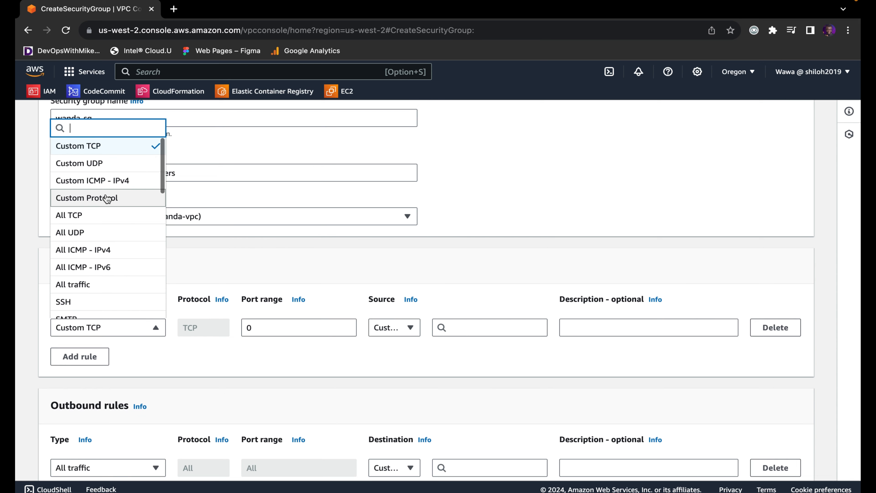
click(85, 303)
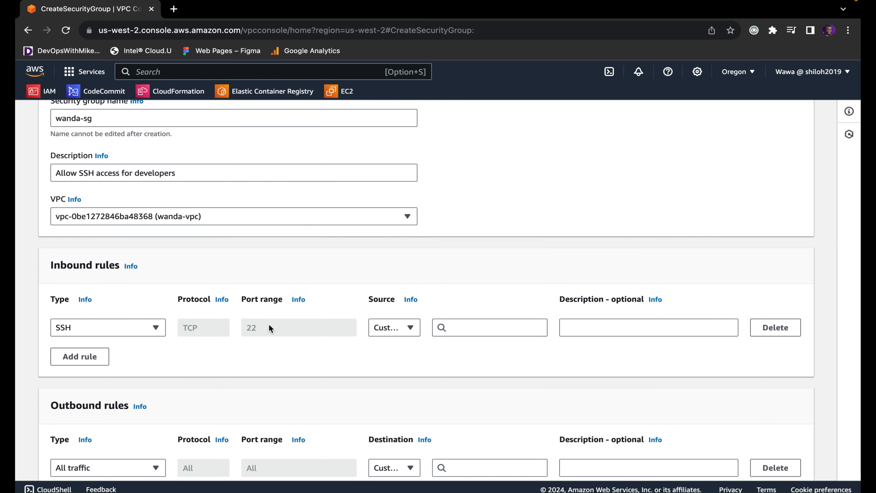
drag(398, 304, 369, 298)
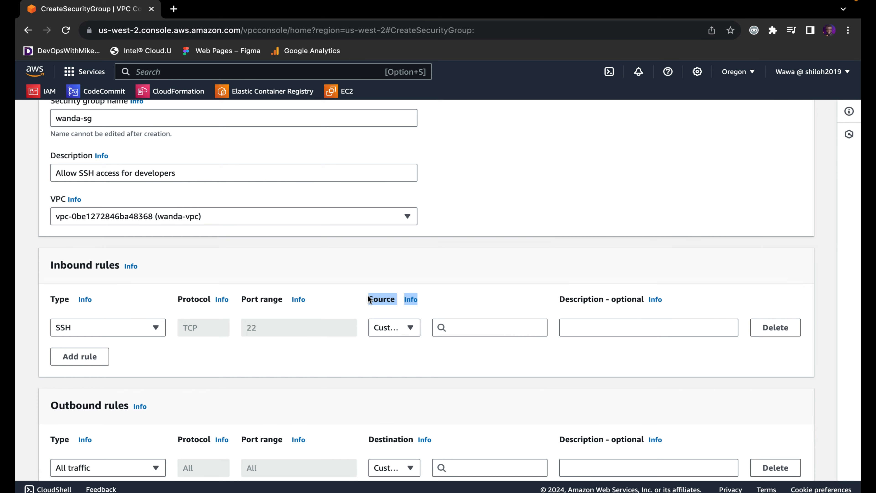
Set the source of the inbound SSH rule to Anywhere-IPv4
double_click(366, 296)
click(394, 332)
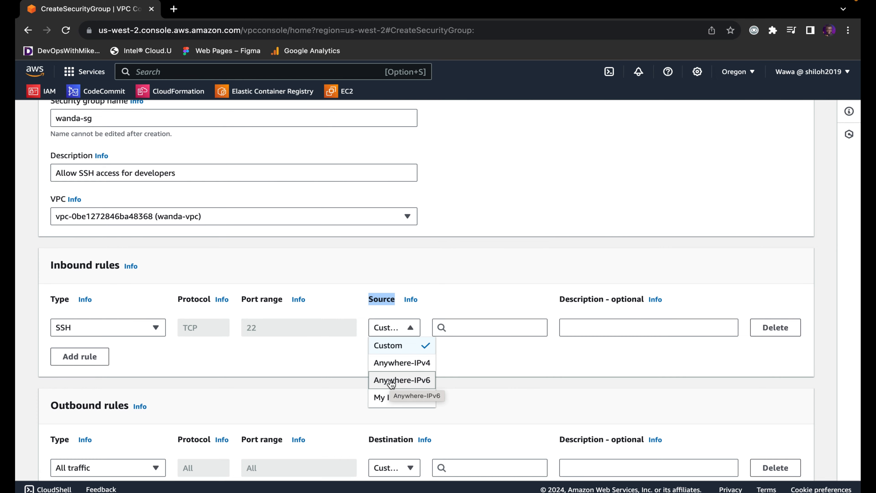
click(412, 363)
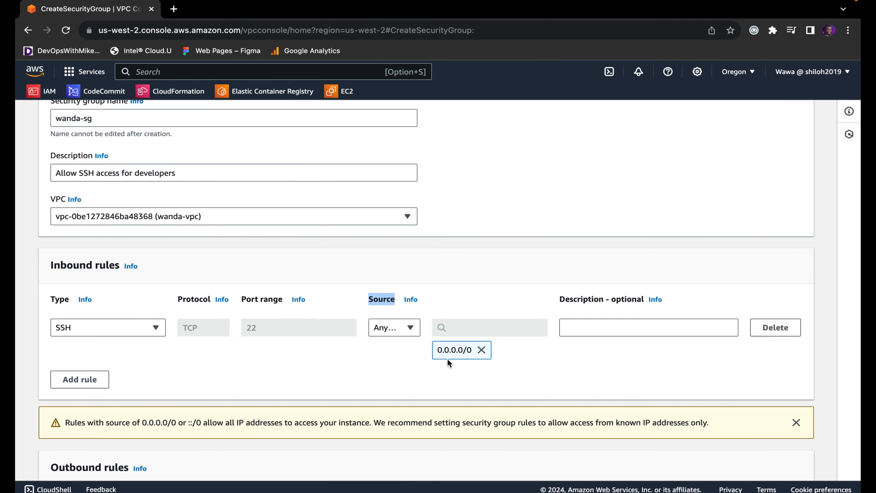
Review the inbound and outbound rules, keep the default outbound rule, and create the wanda-sg security group
scroll(447, 358, down, 3)
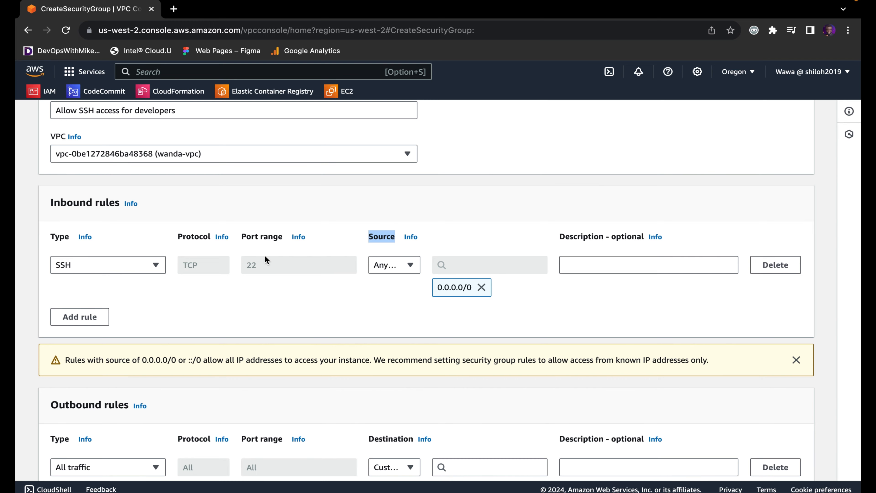
scroll(459, 289, down, 6)
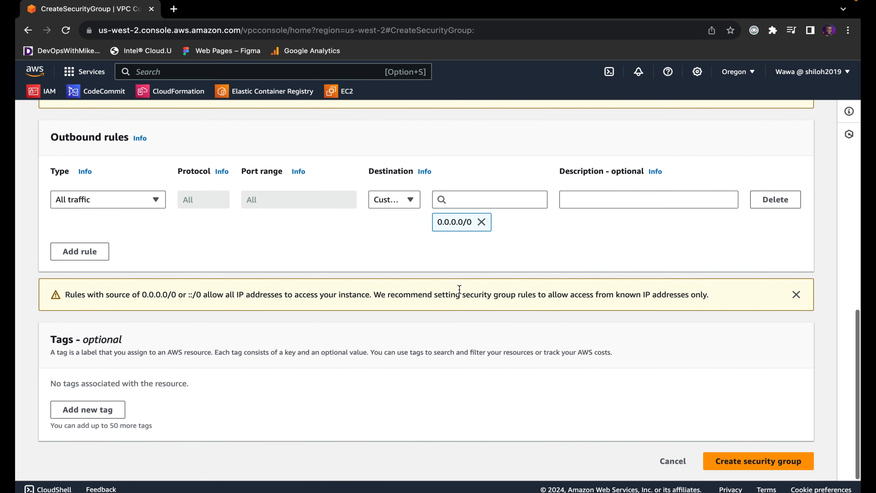
scroll(459, 290, up, 4)
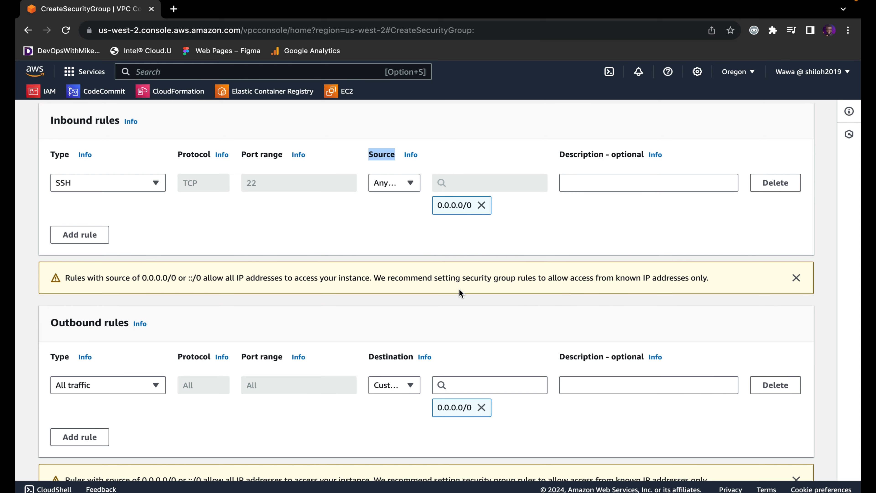
scroll(459, 289, down, 5)
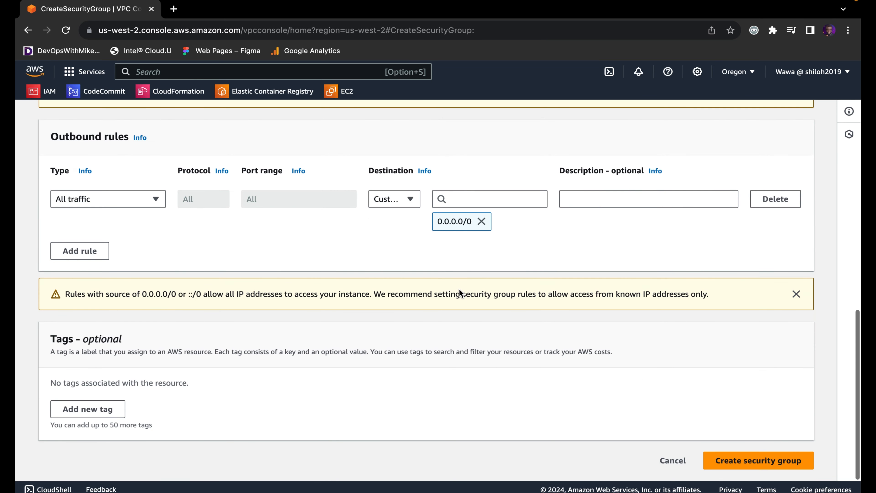
click(724, 462)
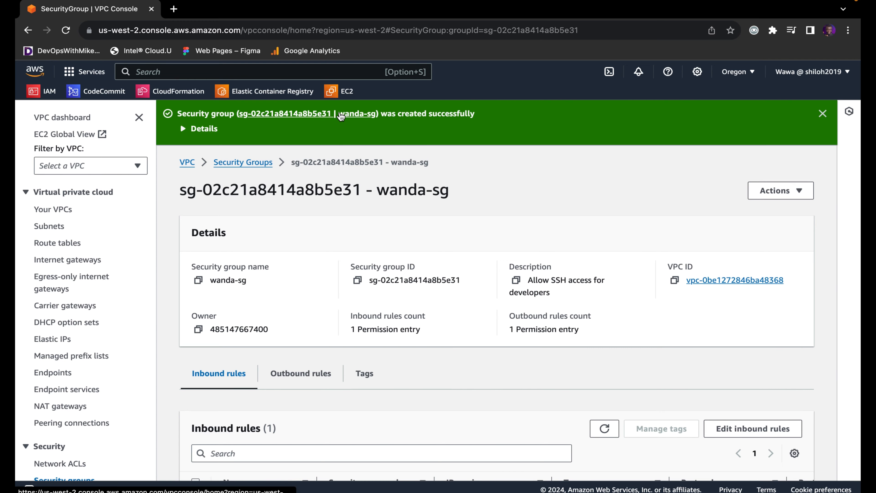
Review the inbound and outbound rules of the wanda-sg security group, including port range, source and destination
scroll(341, 117, down, 3)
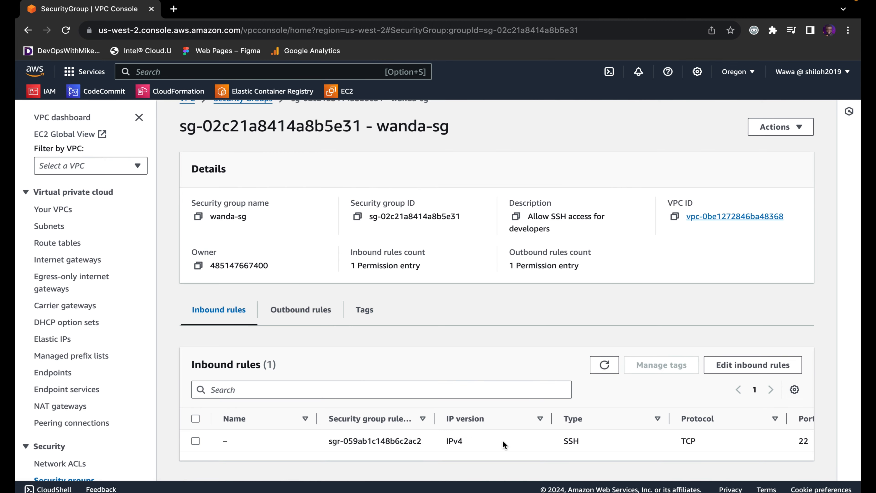
scroll(503, 440, right, 5)
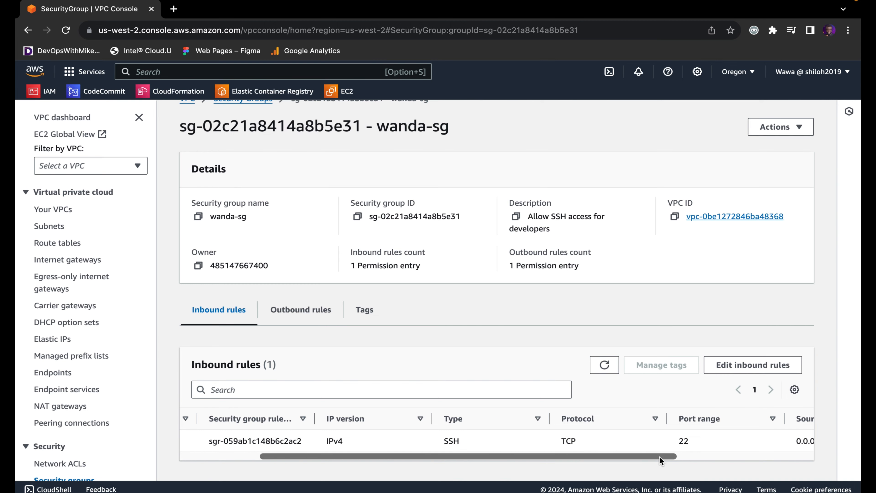
scroll(657, 457, right, 4)
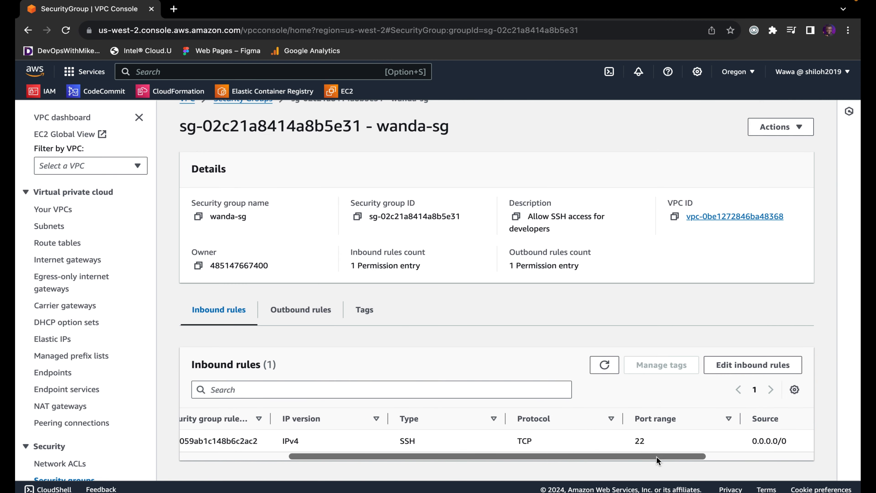
click(300, 315)
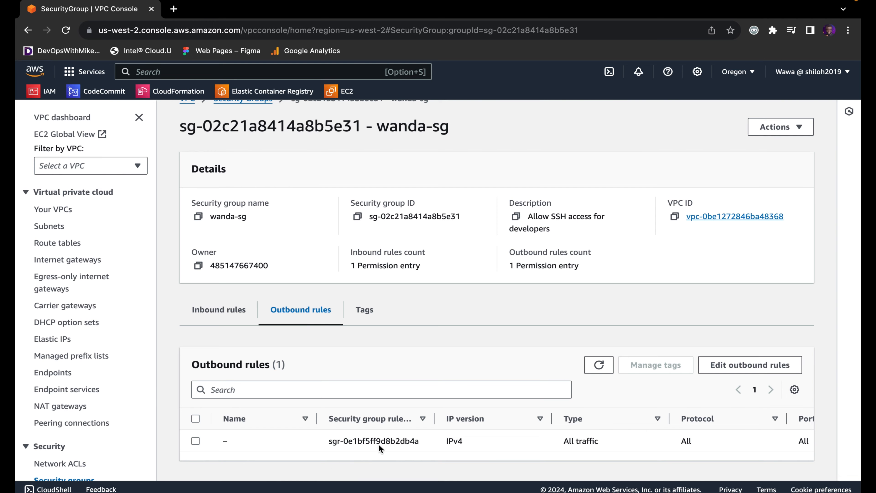
scroll(564, 459, right, 8)
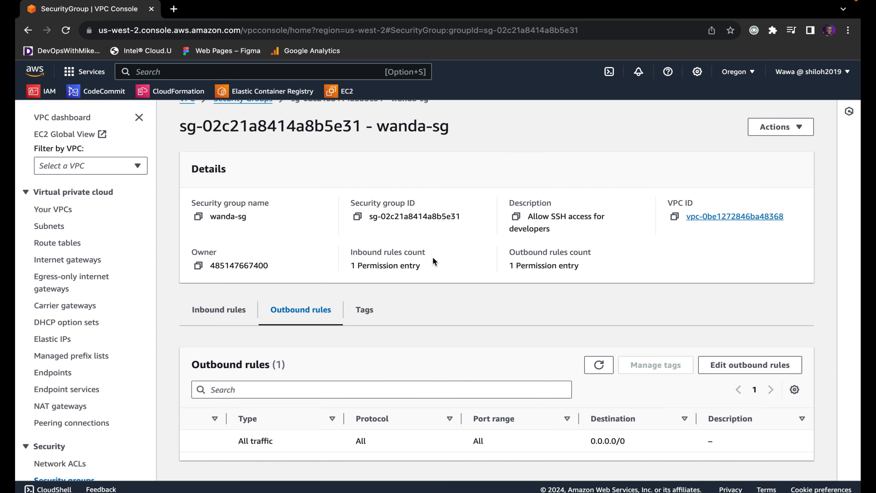
drag(432, 256, 351, 254)
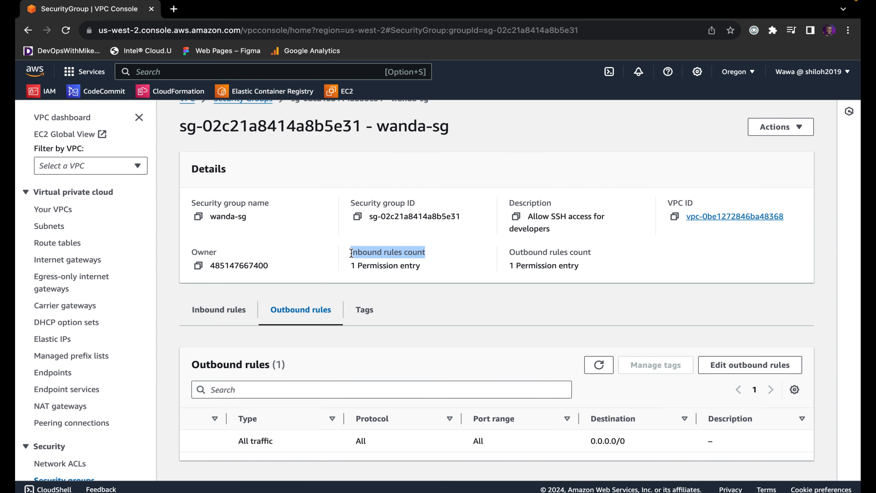
Start creating a network ACL and name it wanda-nacl
scroll(96, 389, down, 3)
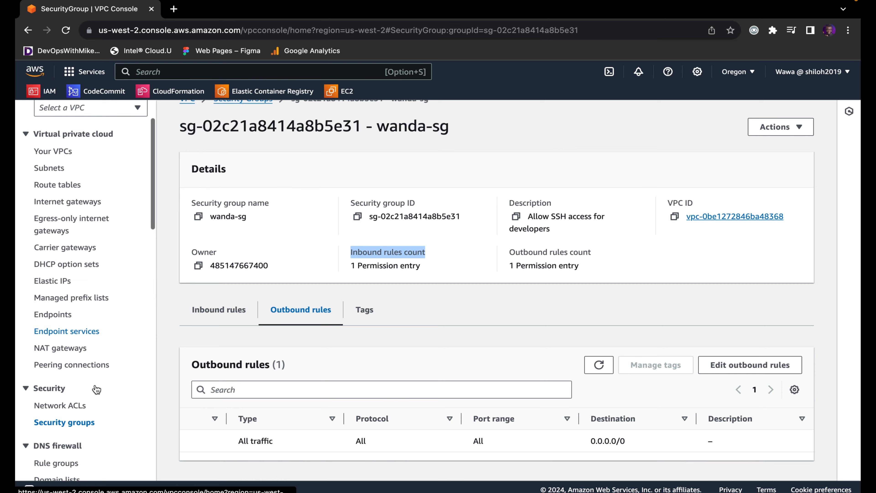
click(69, 399)
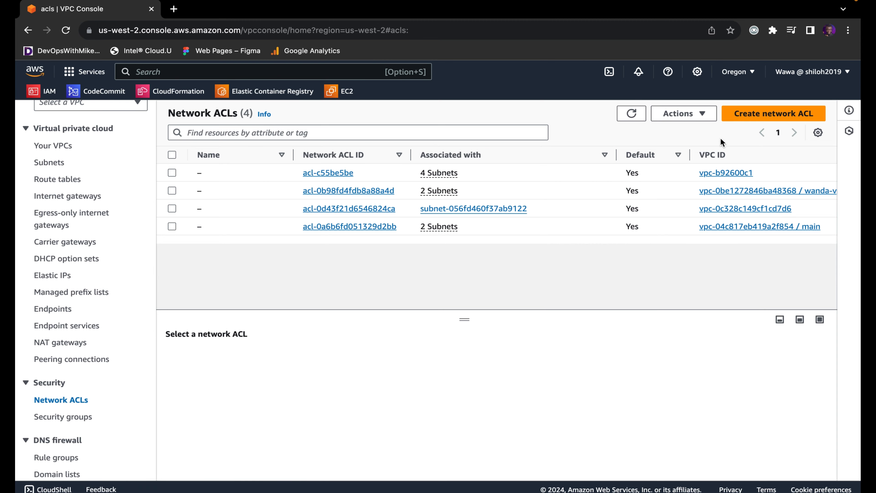
click(777, 113)
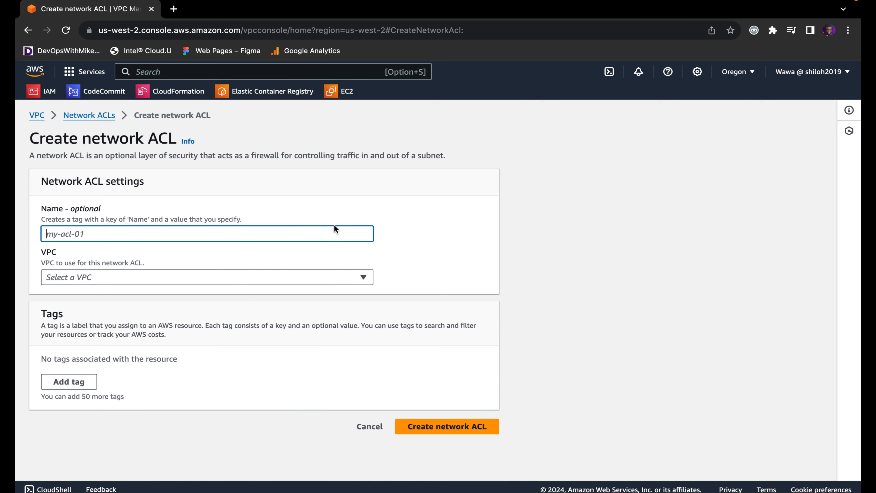
text(wan)
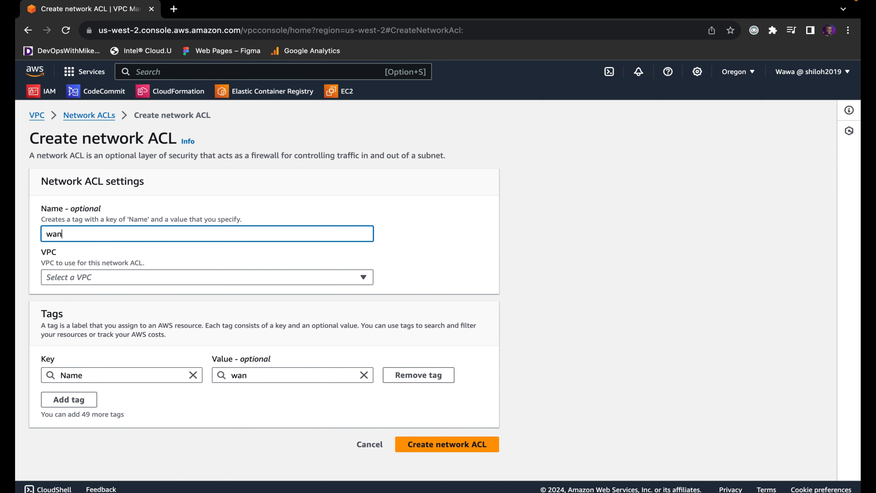
text(da-network)
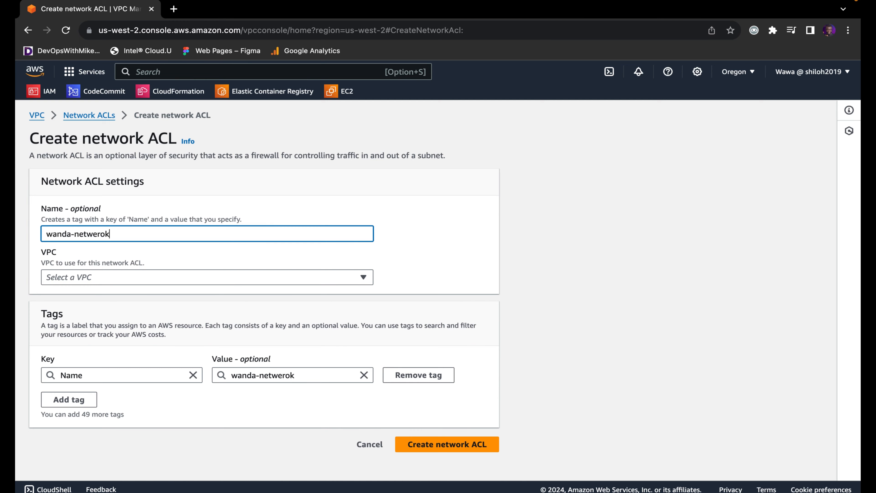
key(BackSpace)
key(BackSpace)
key(BackSpace)
text(ork)
key(BackSpace)
key(BackSpace)
key(BackSpace)
key(BackSpace)
key(BackSpace)
key(BackSpace)
text(acl)
Assign the new network ACL to wanda-vpc and create it
click(143, 278)
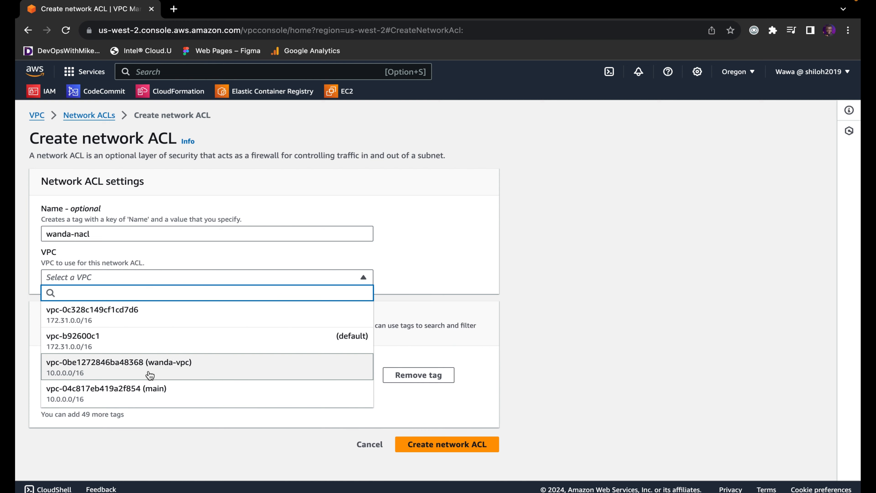
click(162, 375)
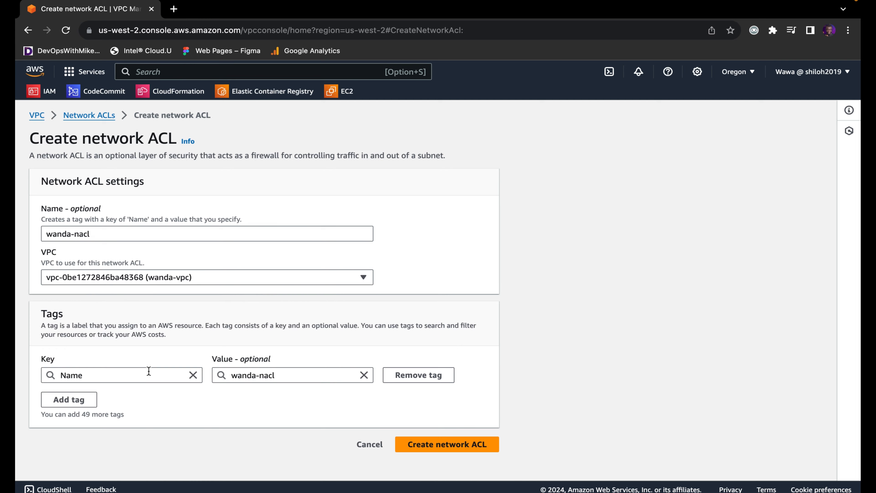
click(470, 447)
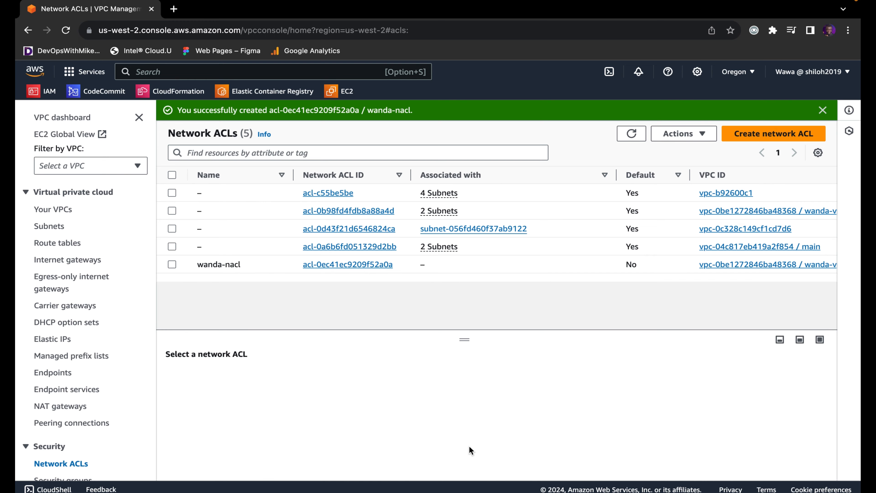
Select the wanda-nacl network ACL and review its details, inbound rules and outbound rules
click(172, 264)
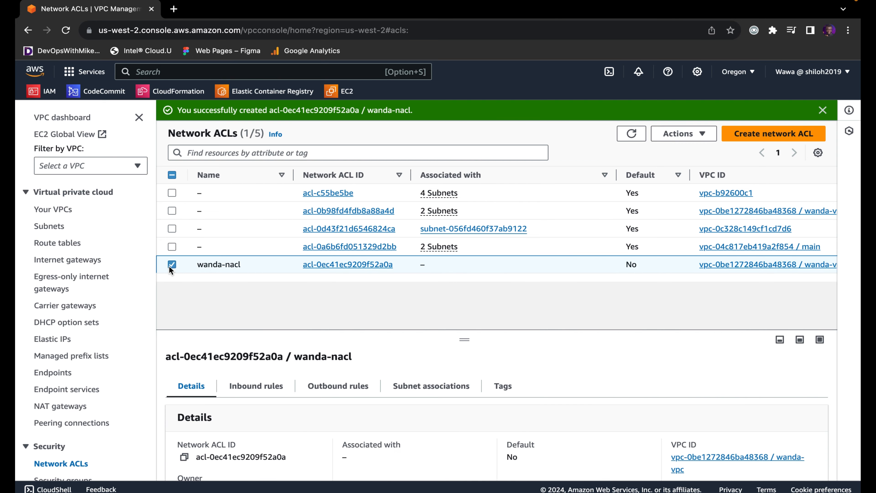
scroll(318, 408, down, 1)
scroll(318, 408, down, 1)
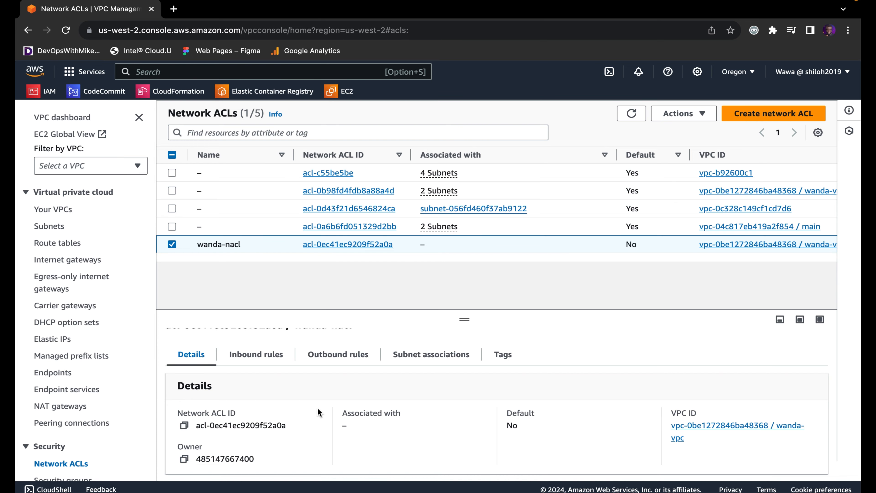
click(272, 362)
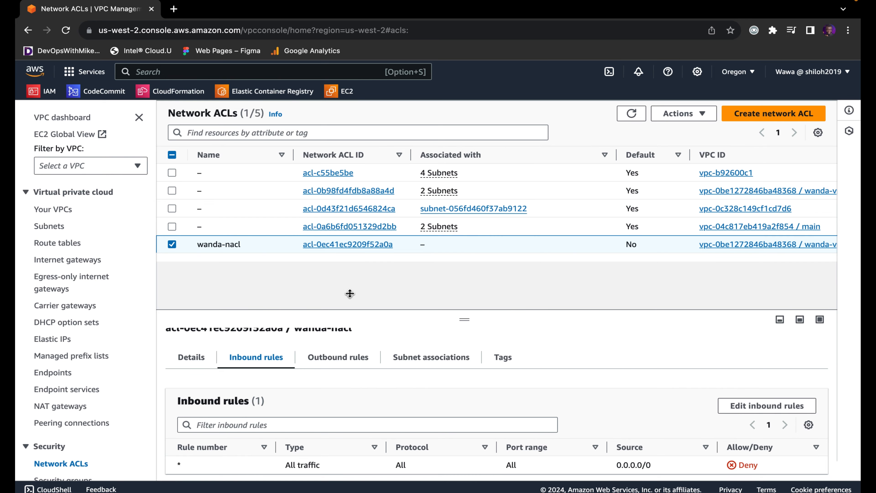
click(317, 357)
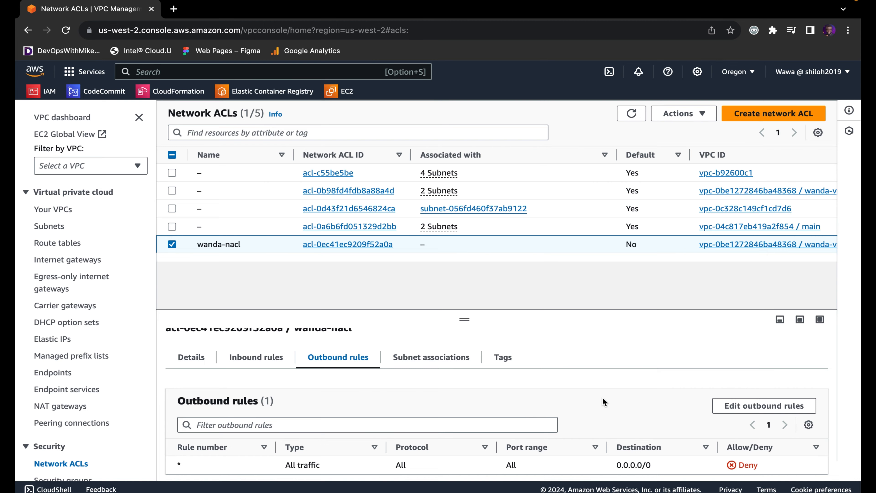
Add an inbound rule to wanda-nacl with rule number 100 and type SSH (22)
click(264, 356)
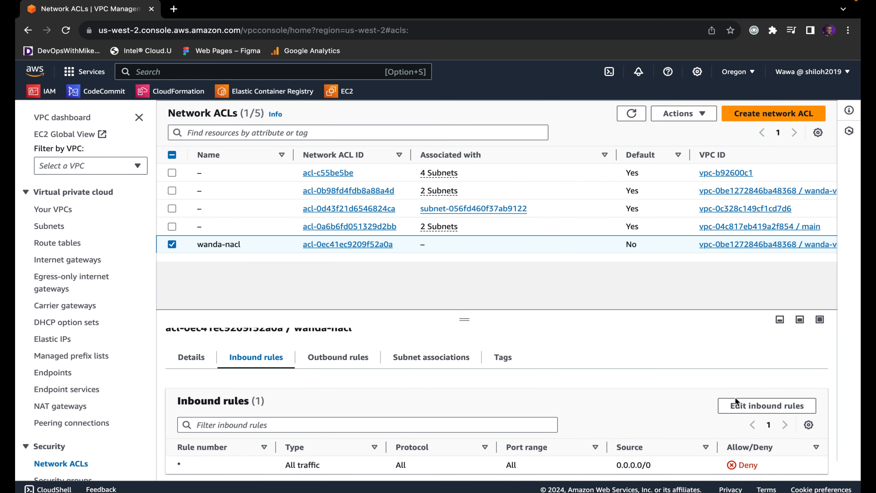
click(739, 404)
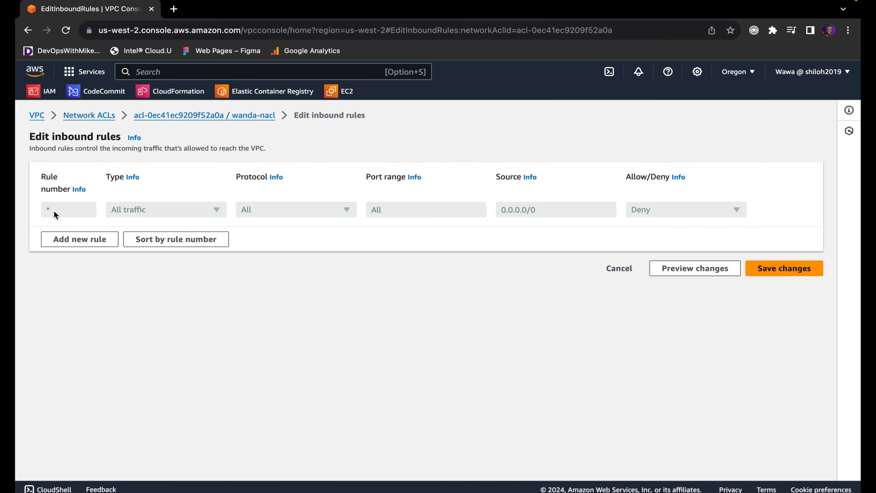
click(71, 239)
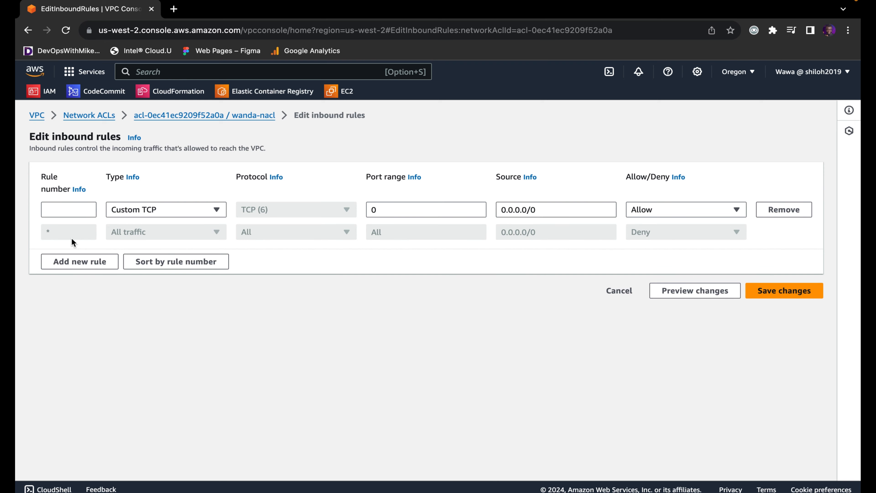
click(70, 212)
text(100)
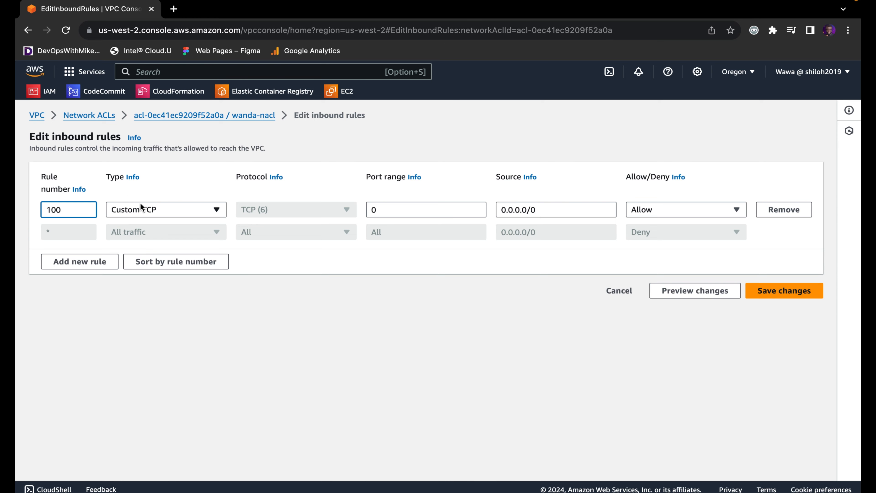
click(172, 208)
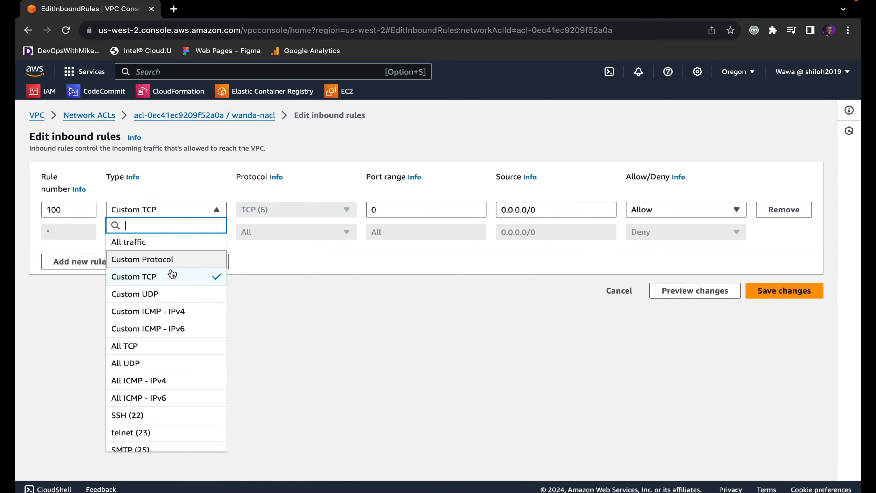
scroll(159, 408, down, 2)
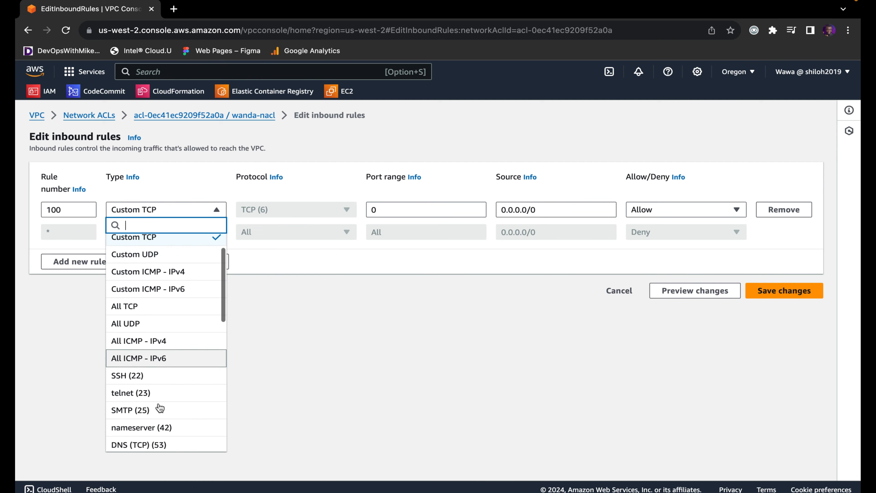
scroll(159, 409, down, 2)
click(172, 287)
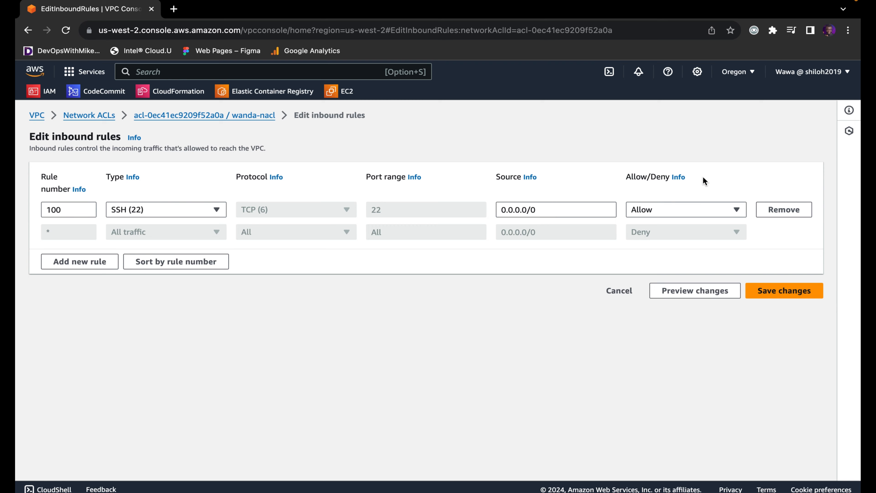
Set inbound rule 100 to Deny and show the help information for rule numbers
drag(688, 181, 632, 177)
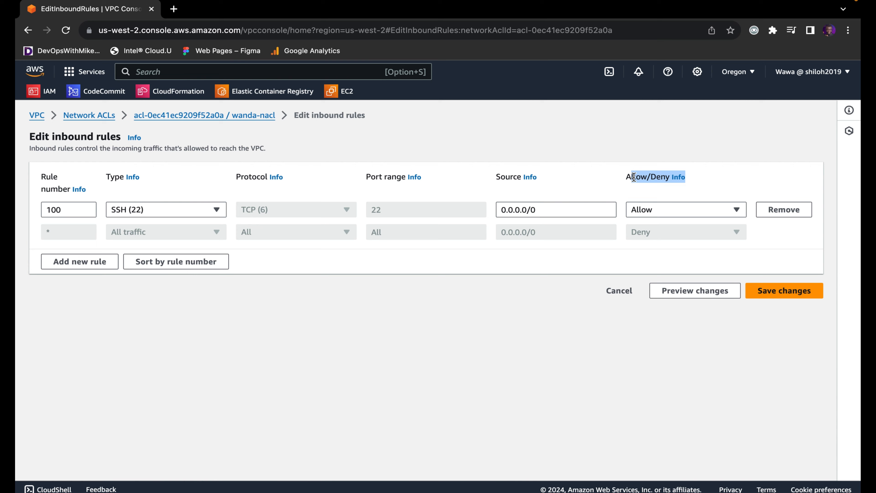
click(654, 207)
click(649, 243)
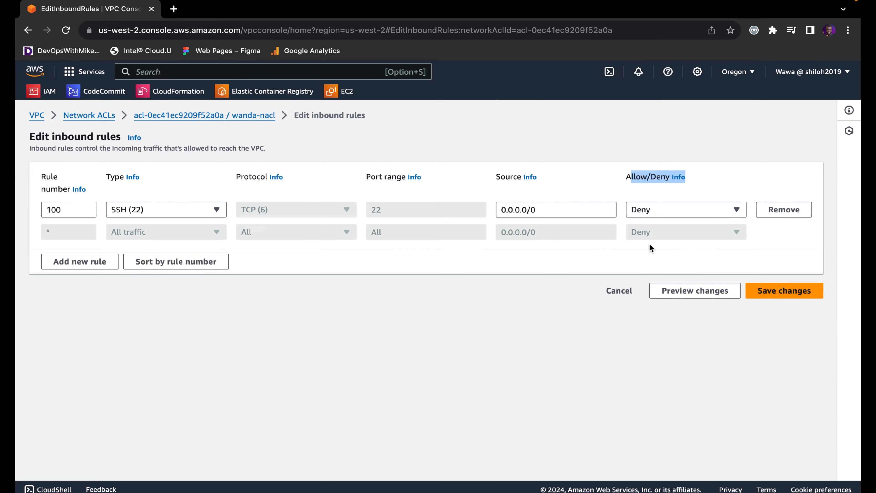
click(679, 206)
click(673, 229)
click(669, 215)
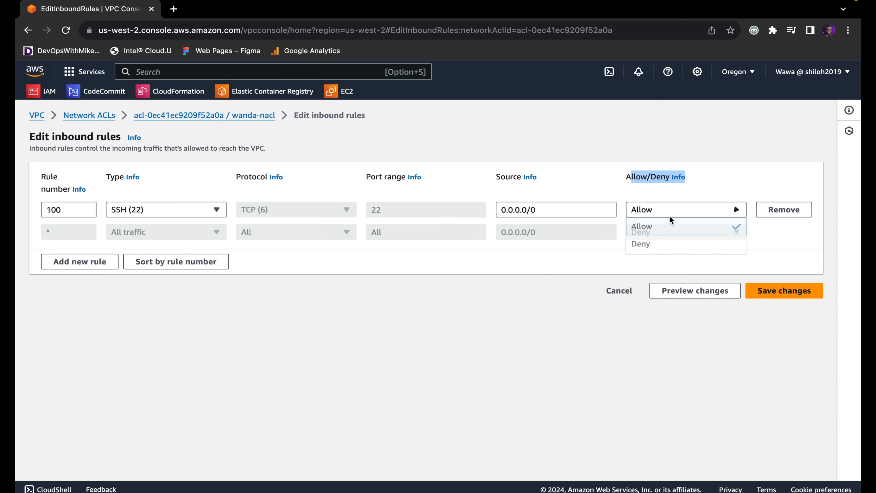
click(665, 246)
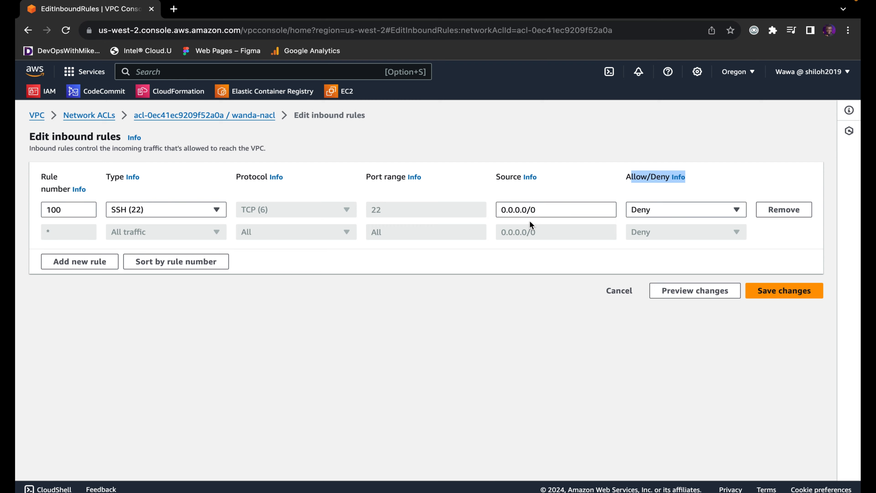
click(431, 177)
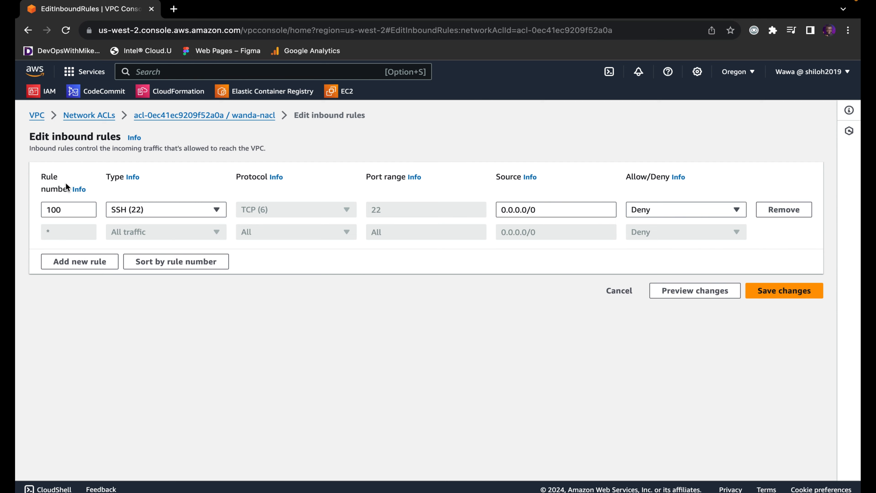
click(79, 189)
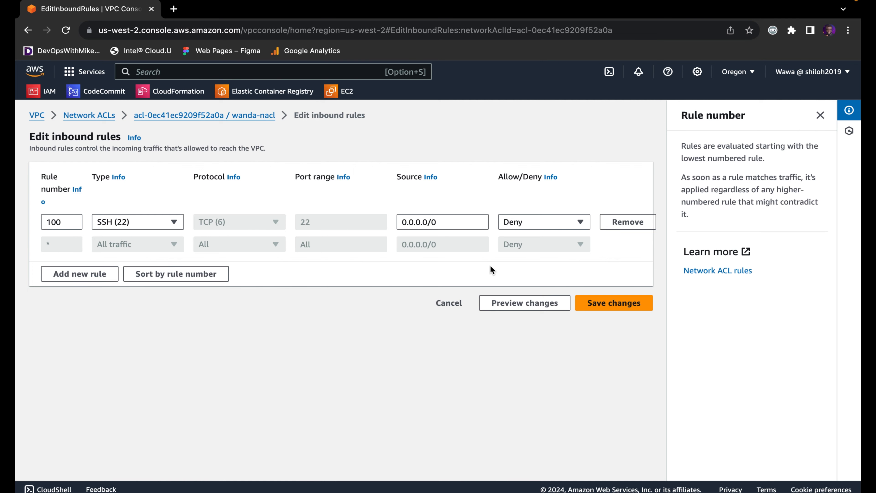
Add inbound rule 200 to wanda-nacl allowing All ICMP - IPv4 from 0.0.0.0/0 and save the inbound rules
click(66, 273)
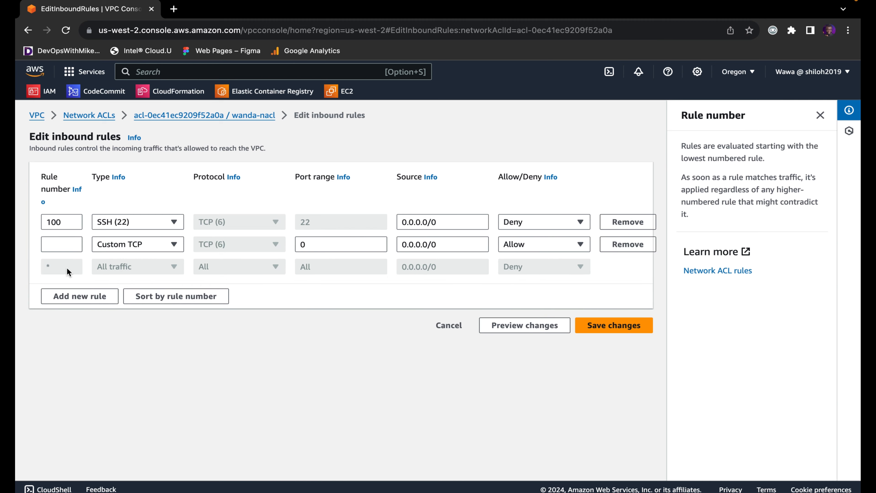
click(71, 247)
text(200)
click(122, 246)
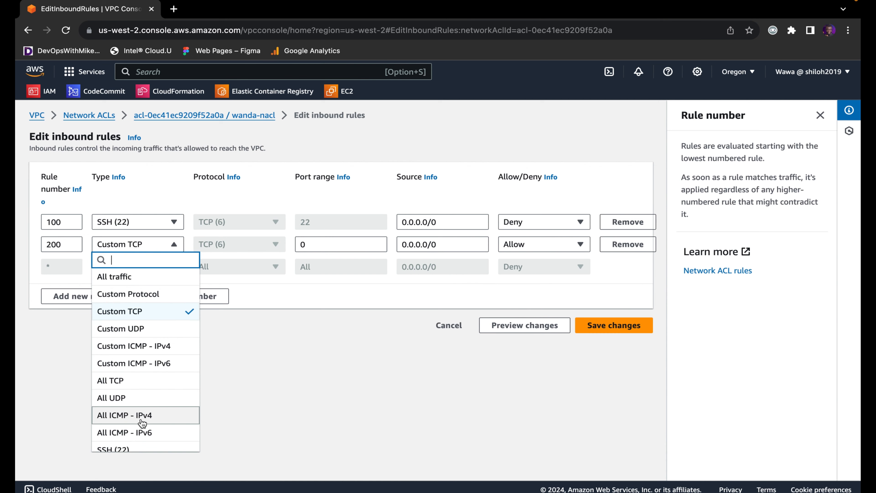
click(148, 416)
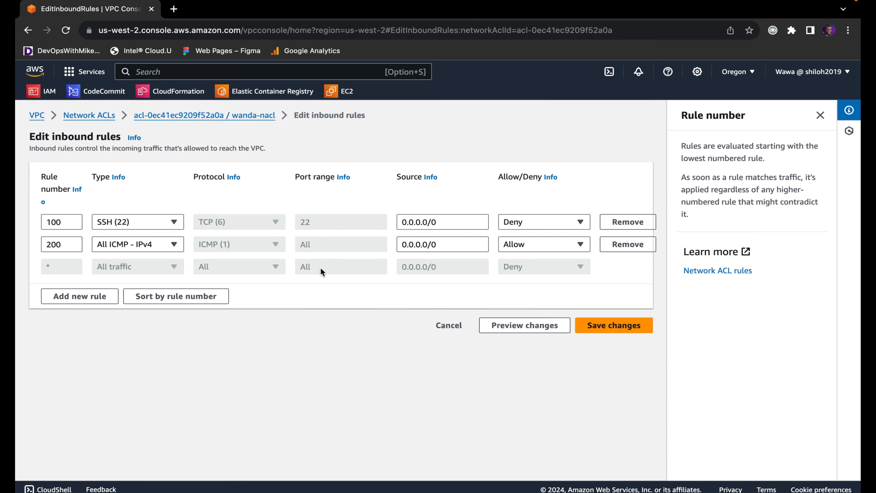
click(534, 244)
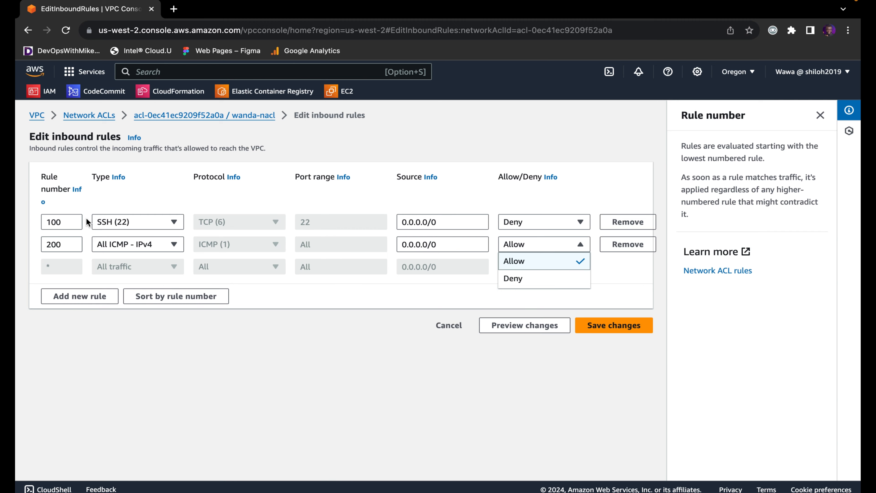
click(72, 223)
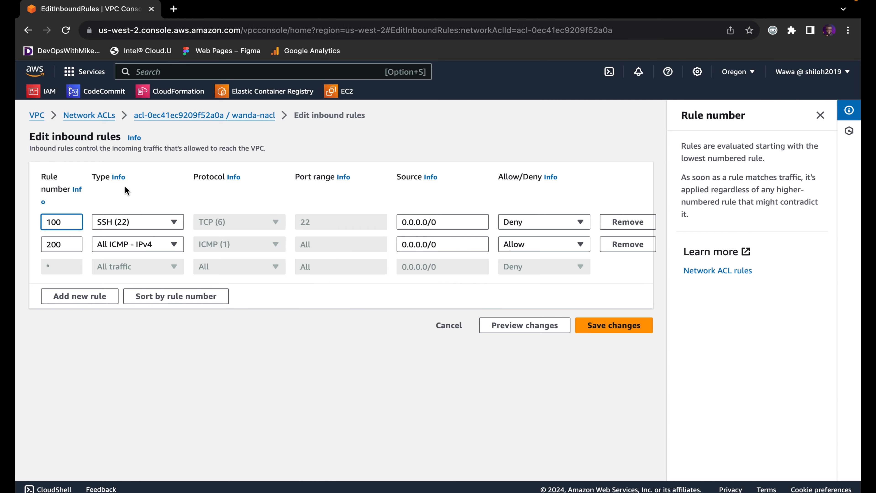
click(620, 324)
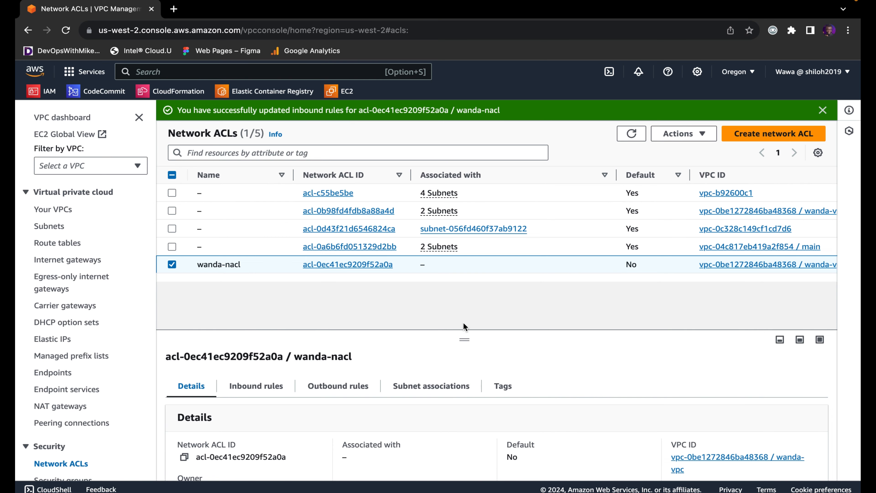
Review the inbound rules and outbound rules of wanda-nacl
click(256, 386)
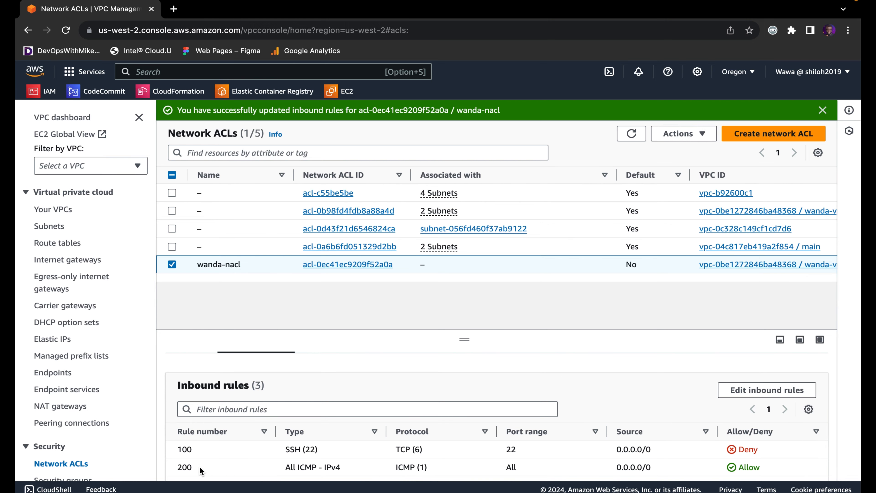
click(345, 445)
drag(175, 450, 195, 451)
drag(283, 450, 341, 445)
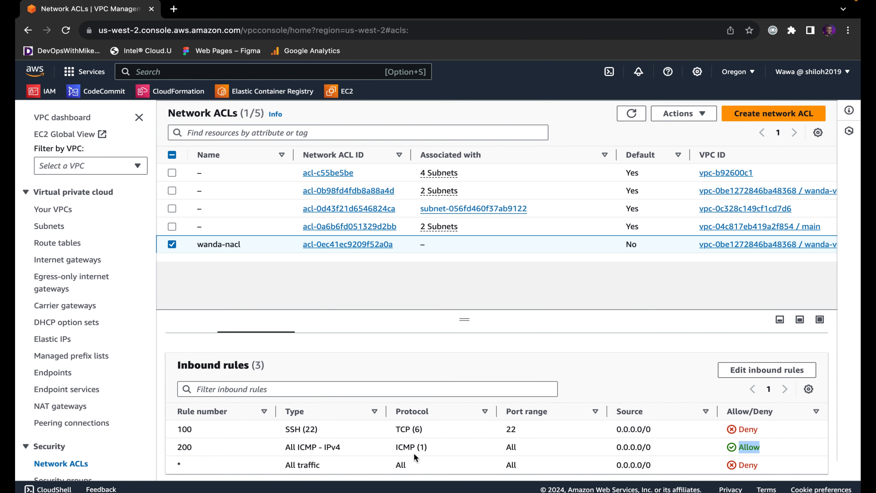
drag(436, 445, 406, 446)
scroll(406, 445, up, 2)
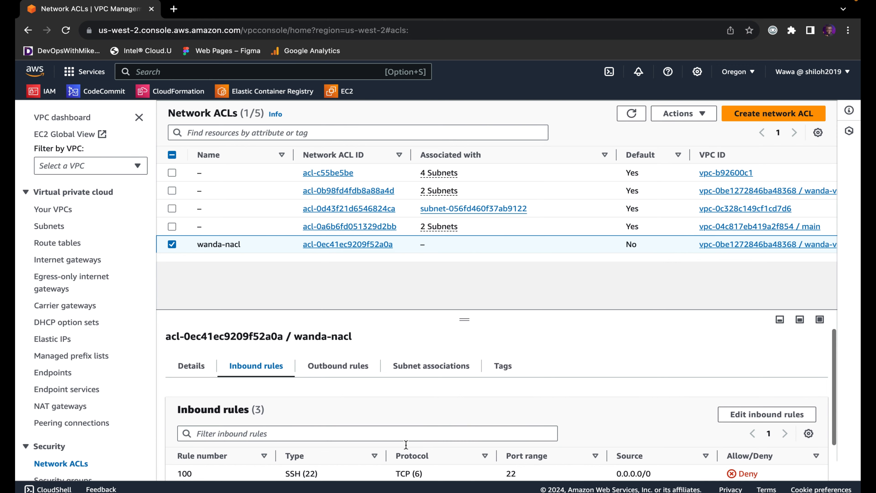
scroll(362, 365, down, 1)
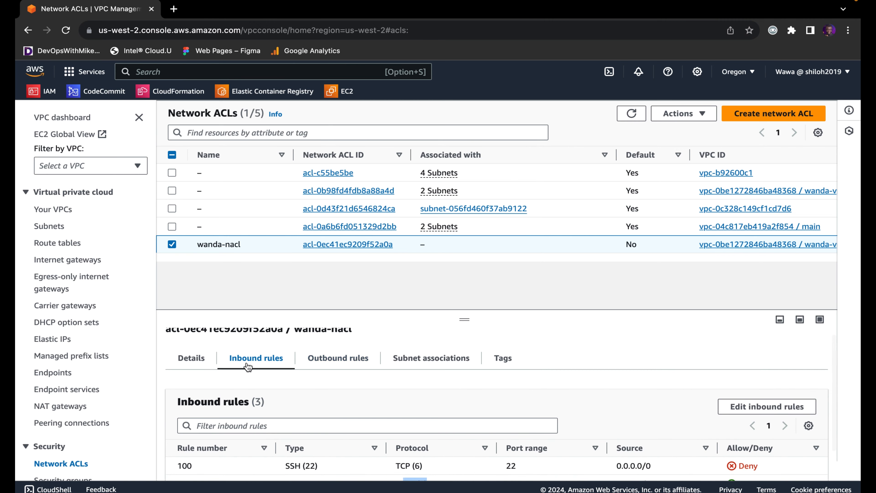
click(343, 364)
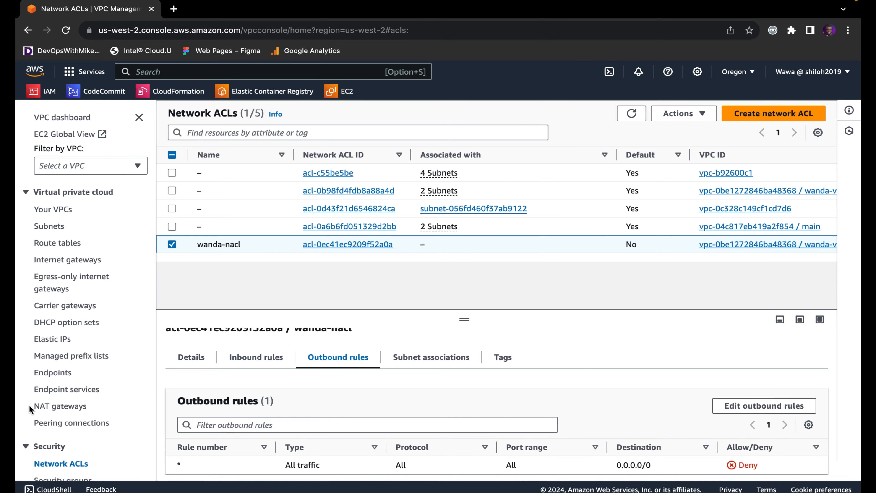
Start creating a VPC peering connection named wanda-peering-connection
scroll(61, 429, down, 3)
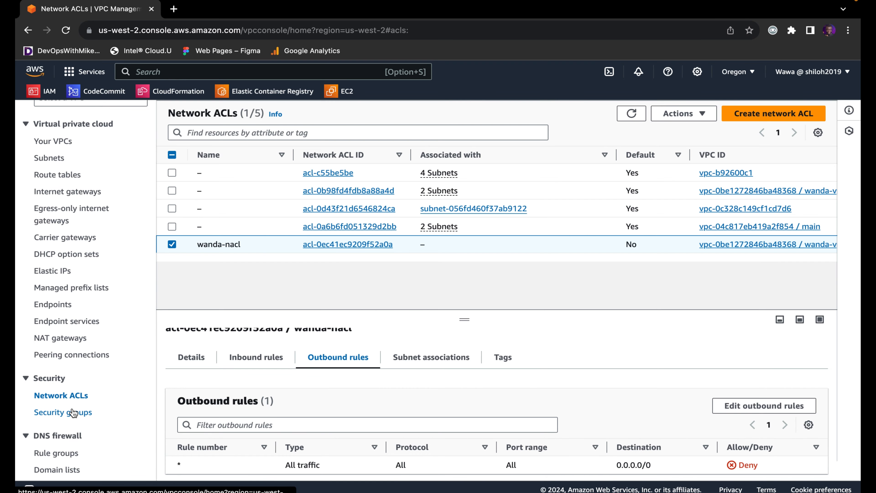
scroll(73, 413, down, 10)
scroll(73, 412, down, 7)
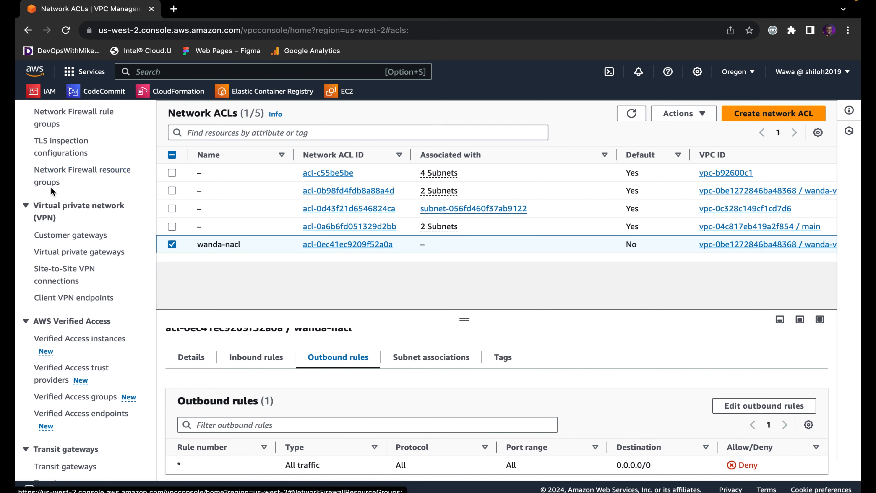
scroll(50, 187, up, 2)
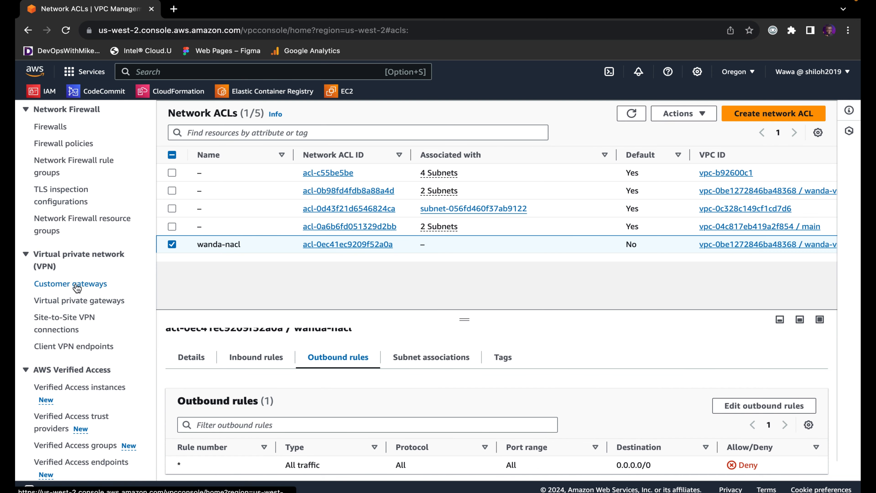
scroll(84, 362, down, 3)
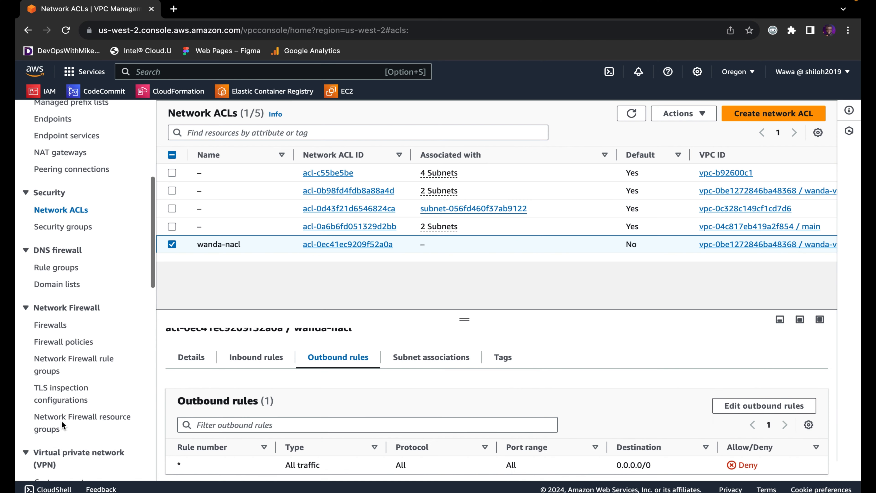
scroll(62, 421, up, 3)
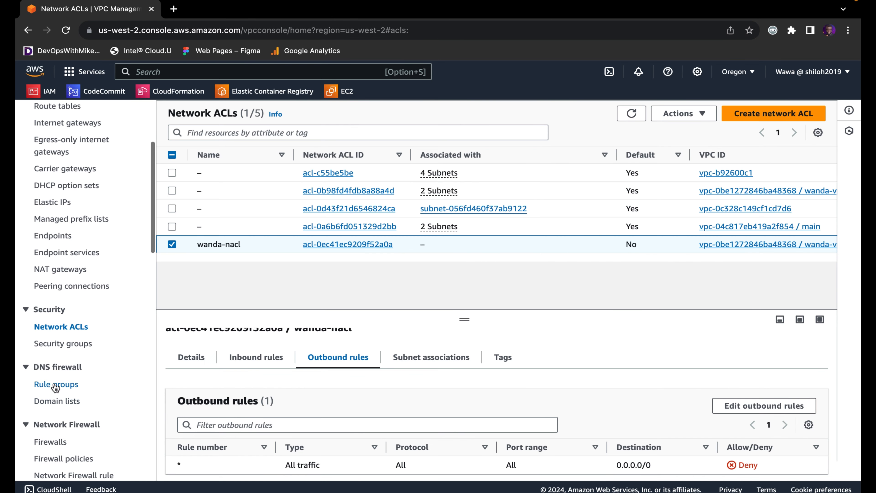
click(79, 288)
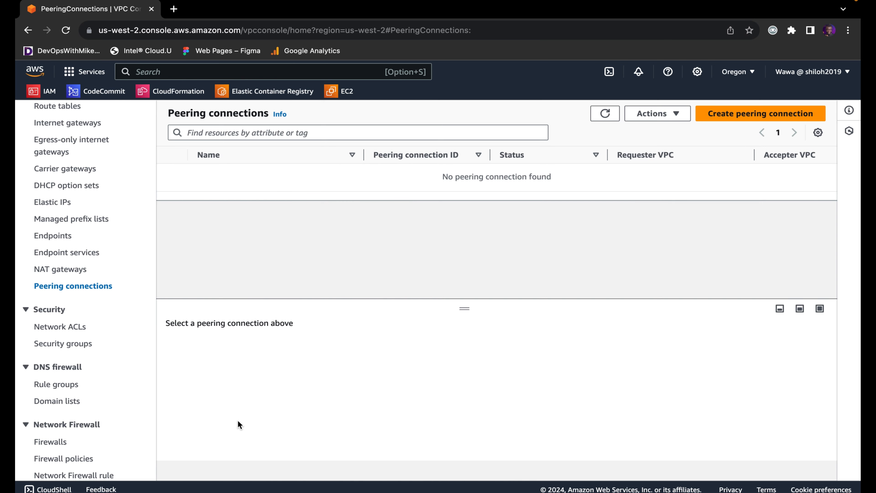
click(763, 113)
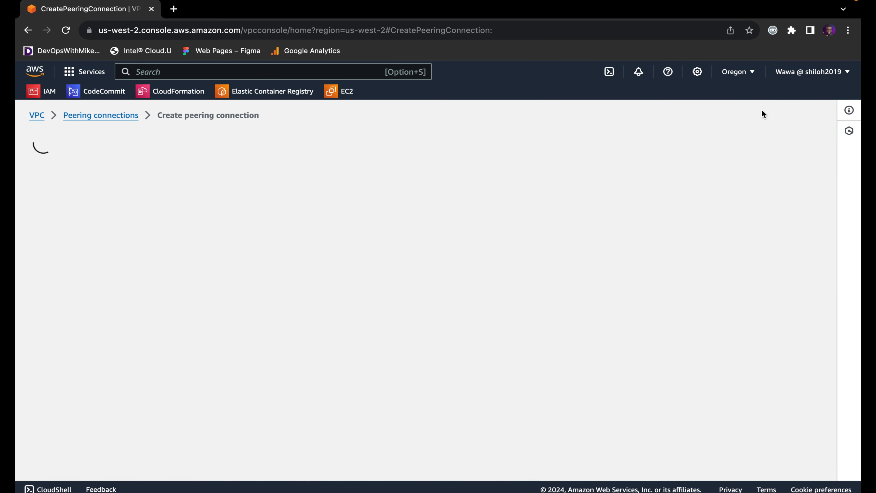
text(wand)
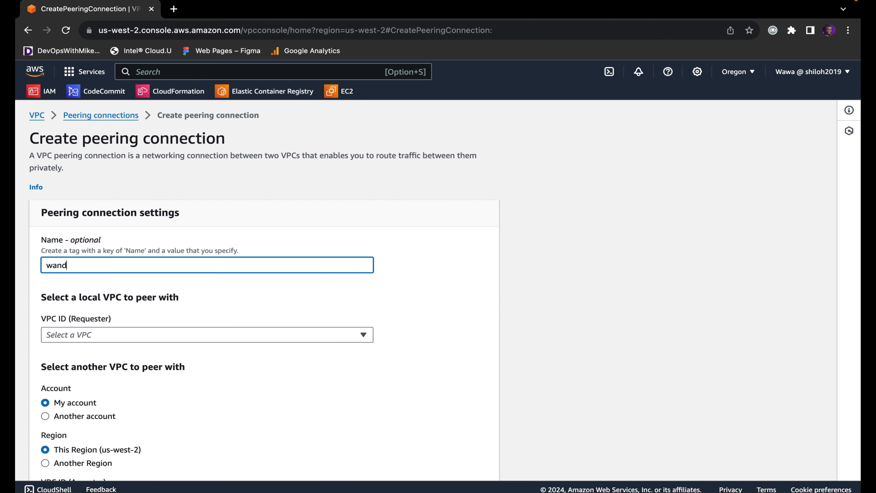
text(a-peering-connection)
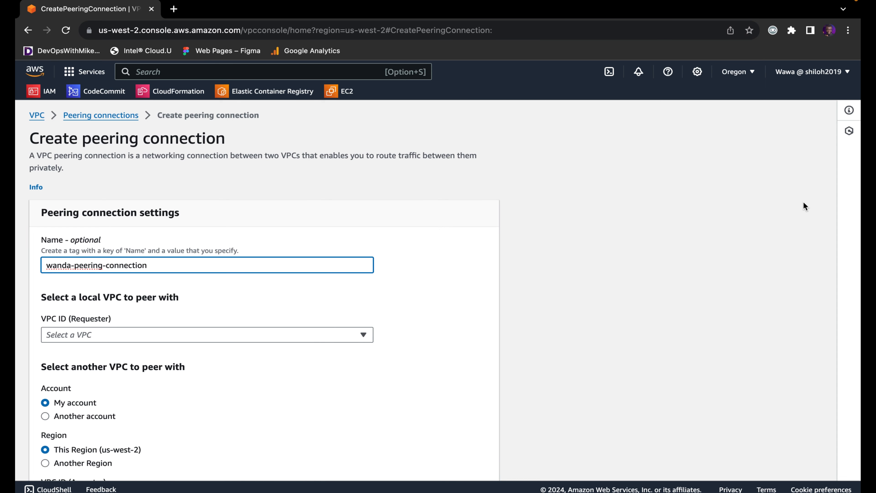
Choose the default VPC vpc-b92600c1 as the requester and check its CIDR block
scroll(310, 334, down, 5)
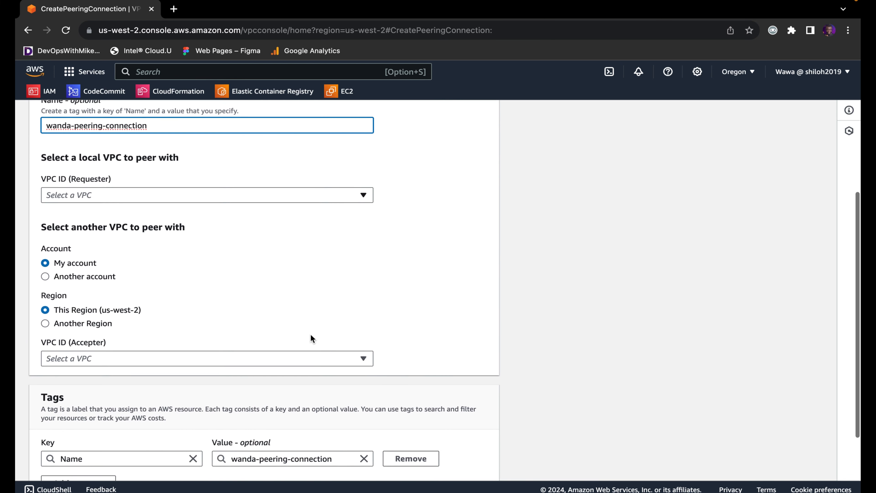
scroll(114, 180, up, 1)
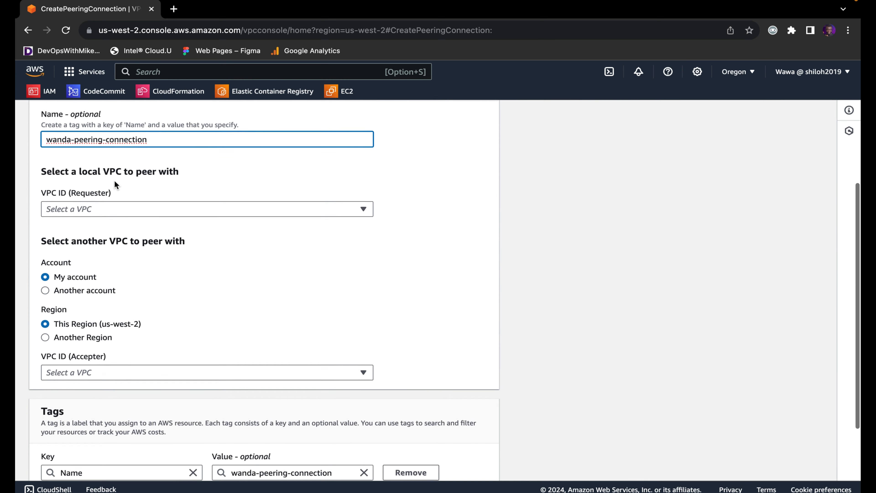
click(91, 210)
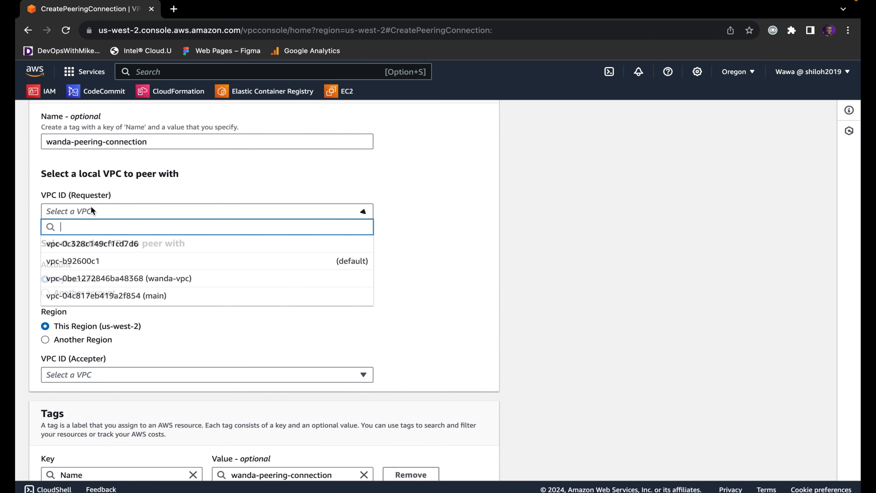
click(224, 264)
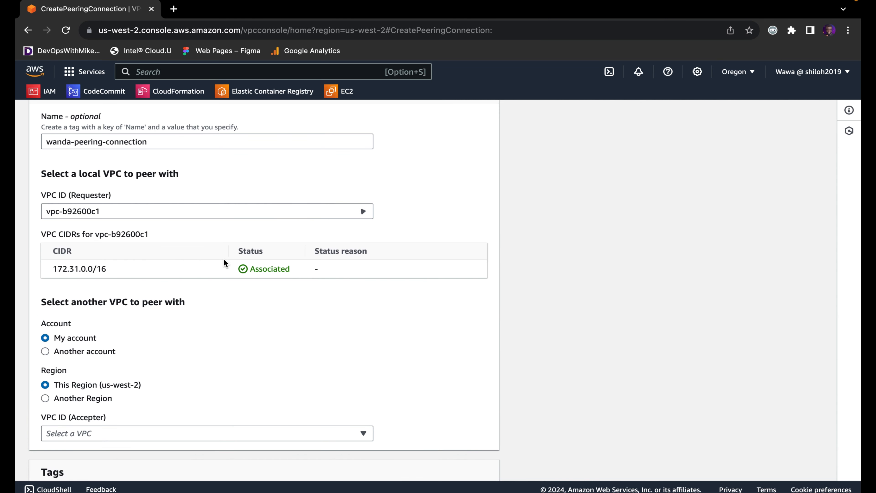
scroll(223, 259, down, 1)
drag(107, 253, 52, 253)
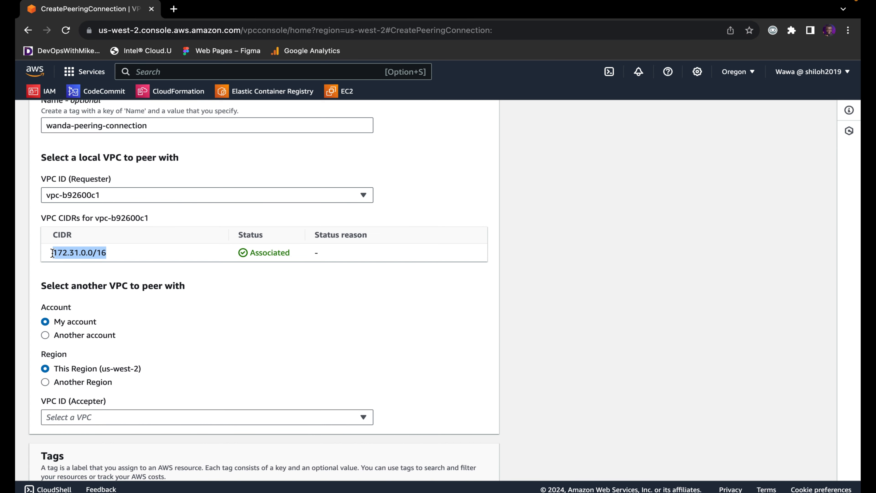
Inspect the options for peering with a VPC in another account, and set the account back to My account
scroll(138, 345, down, 1)
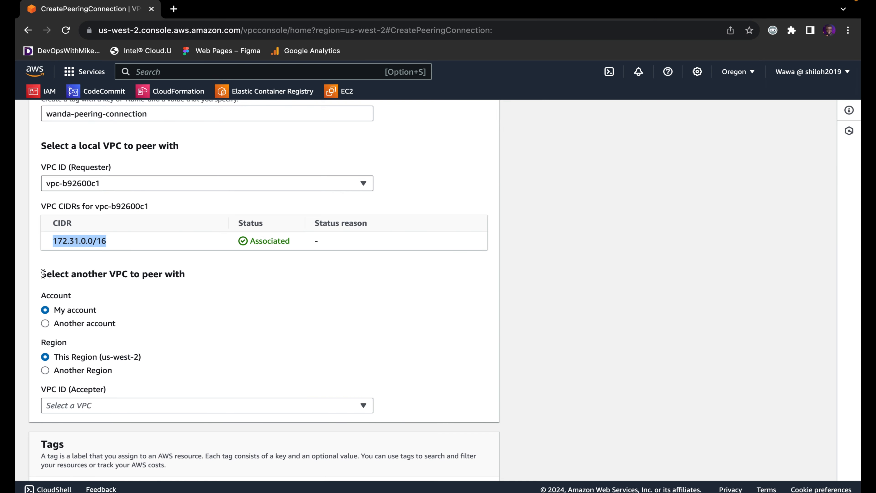
drag(41, 274, 175, 278)
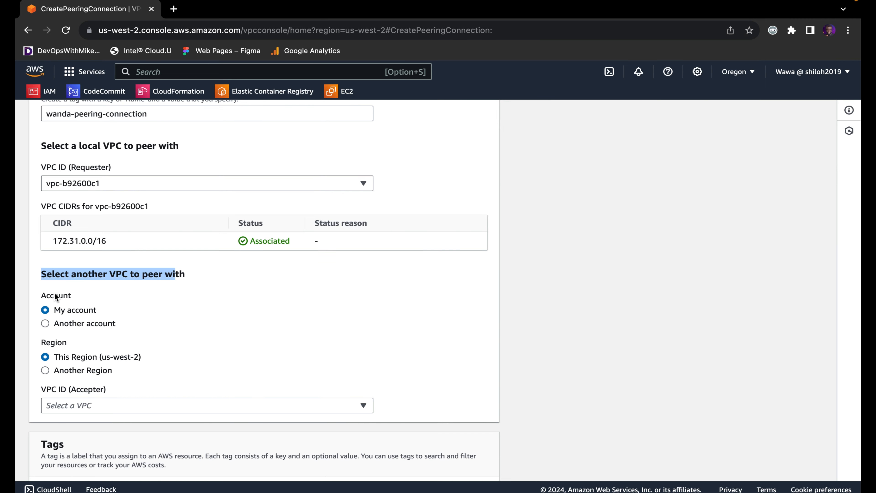
click(45, 324)
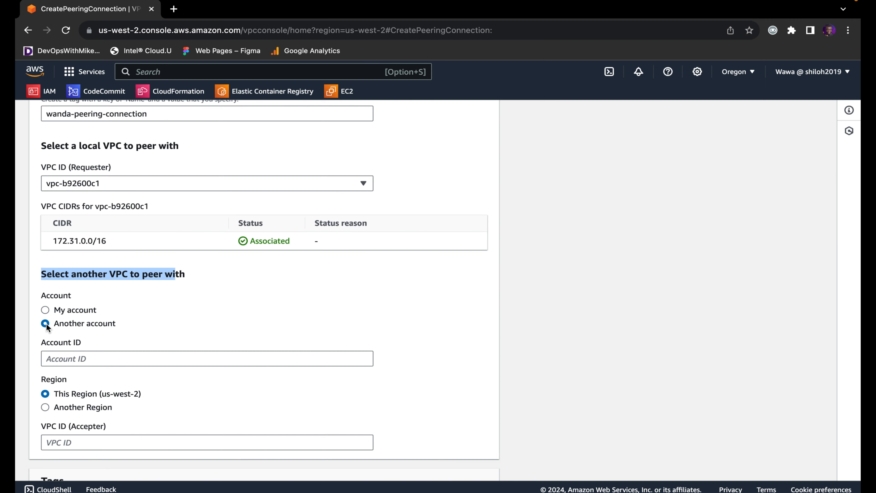
click(85, 359)
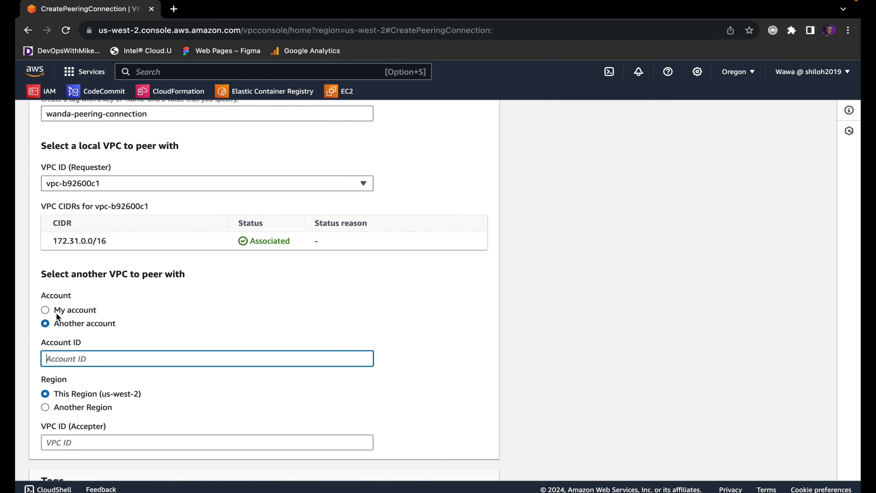
click(46, 310)
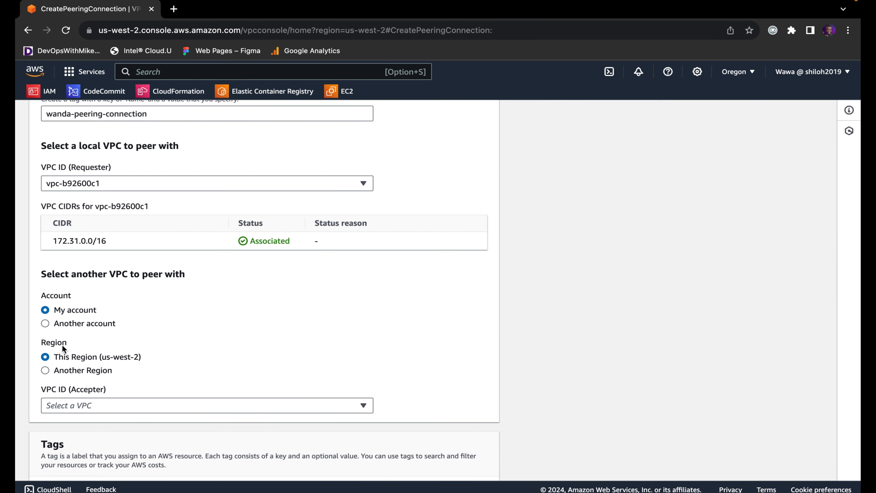
Browse the regions offered for peering with another region, and set the region back to This Region (us-west-2)
scroll(78, 377, down, 3)
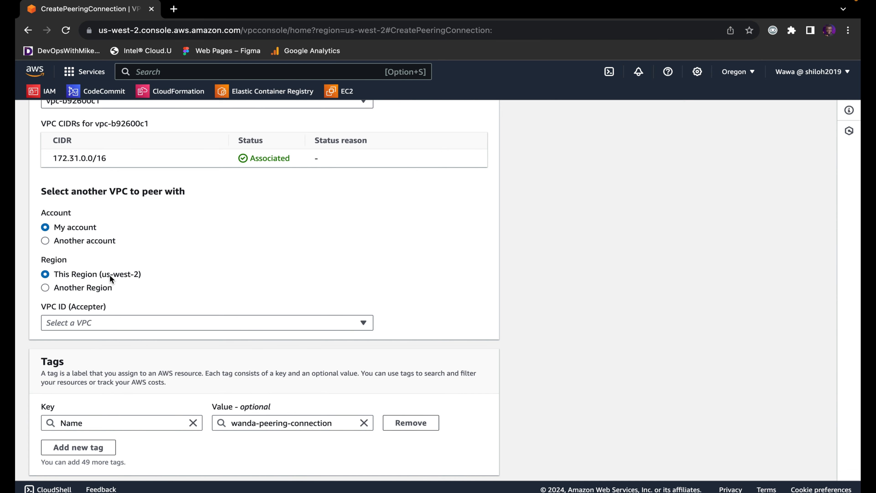
click(45, 288)
click(91, 310)
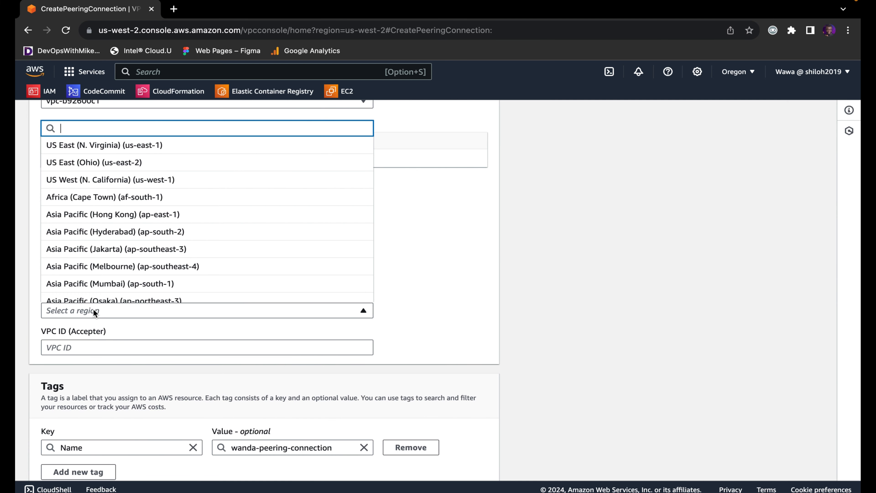
scroll(104, 265, down, 5)
scroll(108, 274, down, 2)
scroll(107, 273, up, 4)
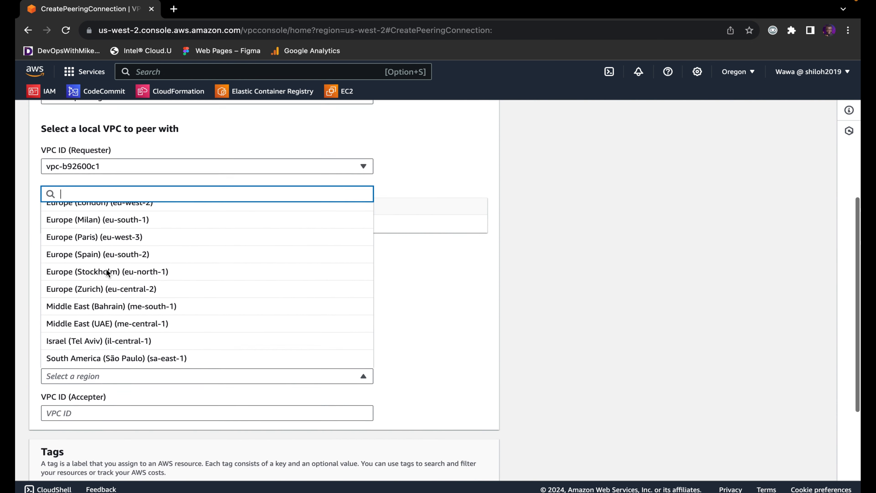
click(382, 311)
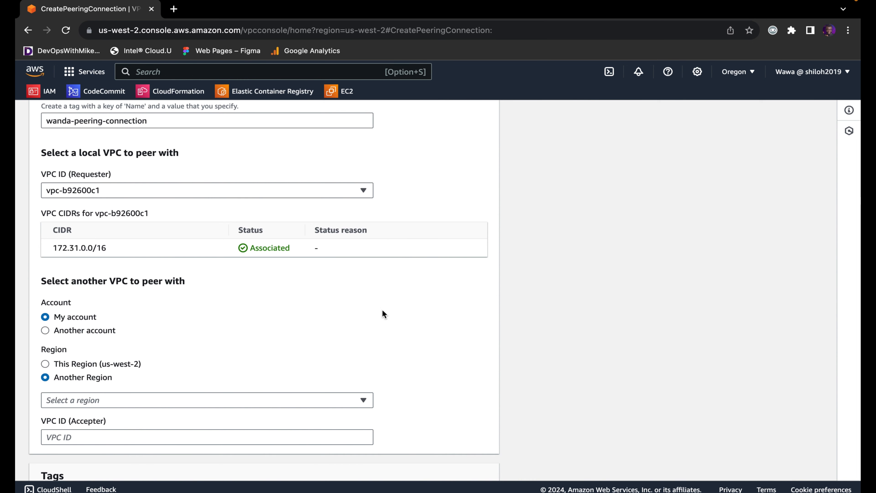
click(45, 363)
scroll(92, 269, down, 4)
scroll(92, 269, up, 1)
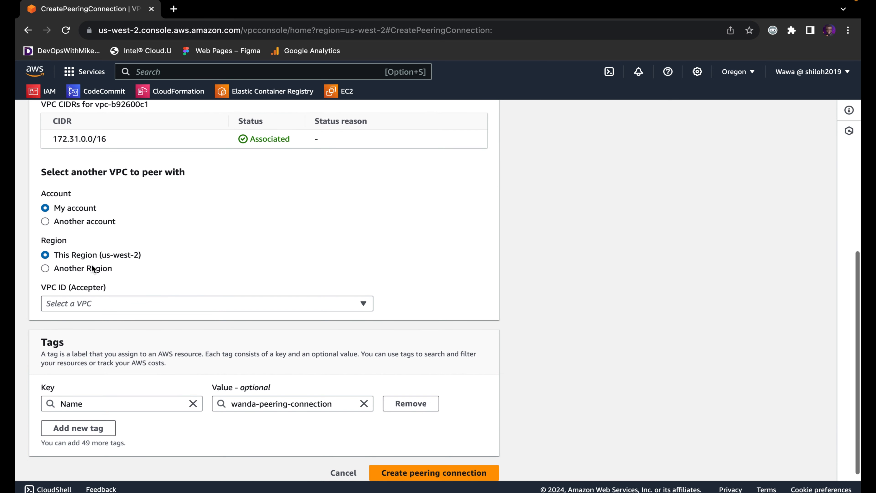
Choose wanda-vpc as the accepter VPC in the same account and region, and create the peering connection
scroll(92, 269, up, 7)
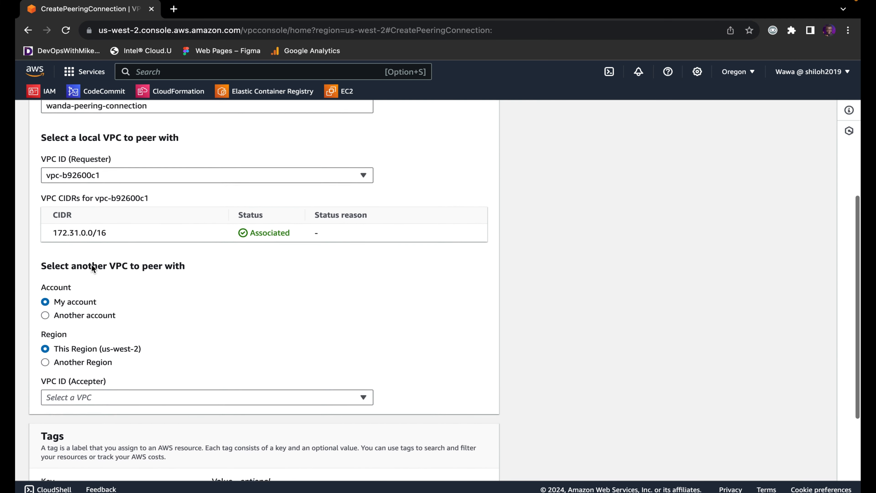
scroll(92, 265, down, 7)
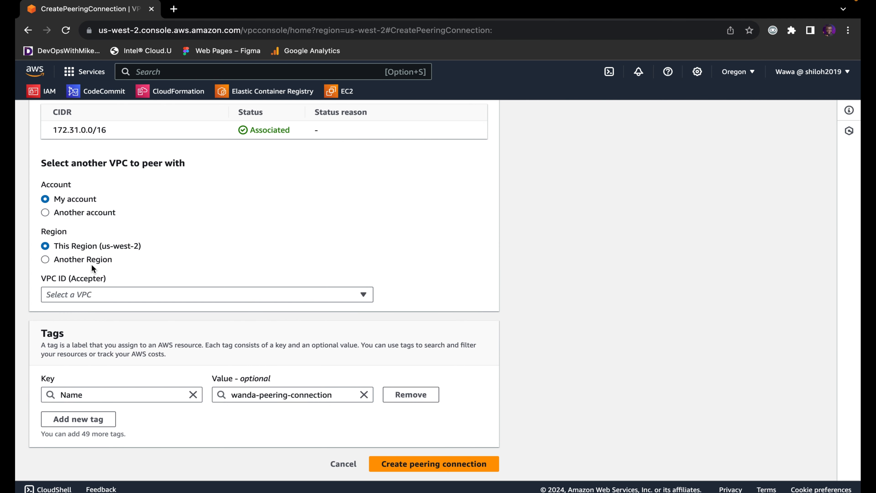
click(105, 292)
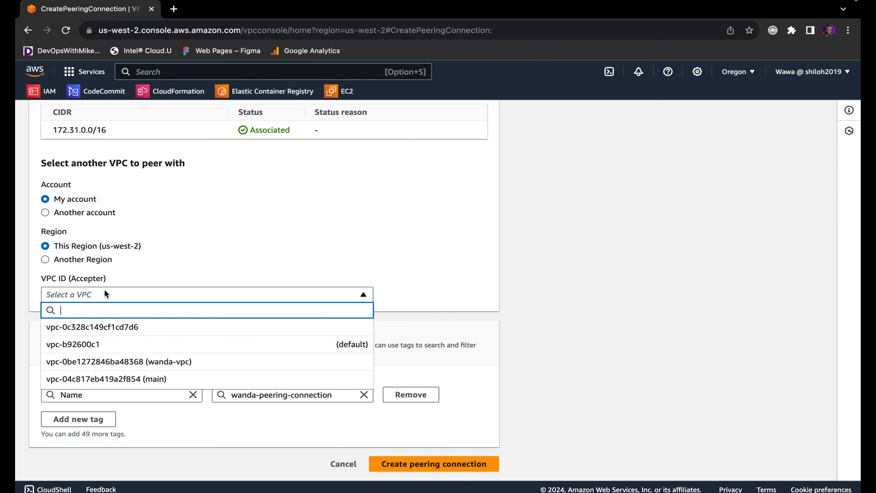
click(119, 362)
scroll(110, 265, up, 6)
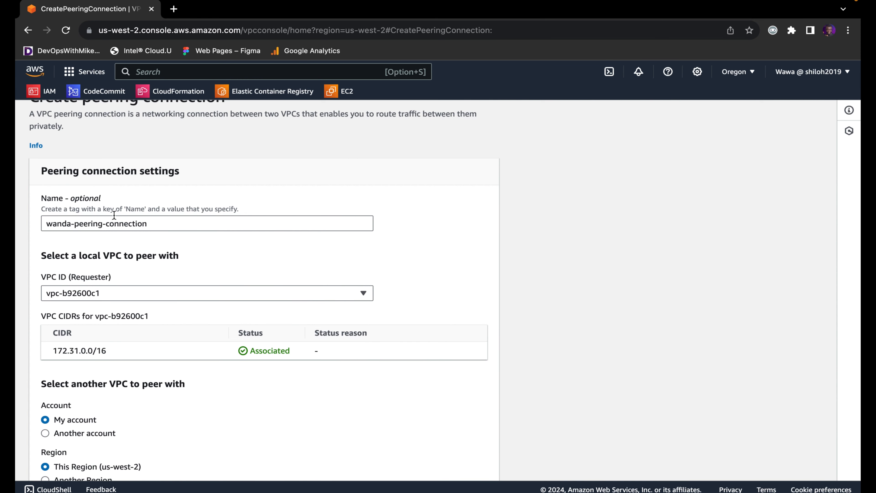
scroll(115, 215, down, 7)
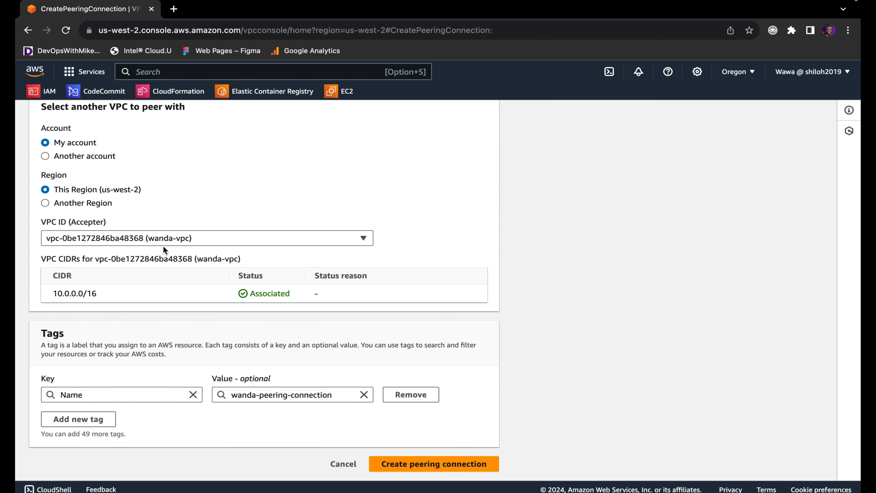
click(404, 467)
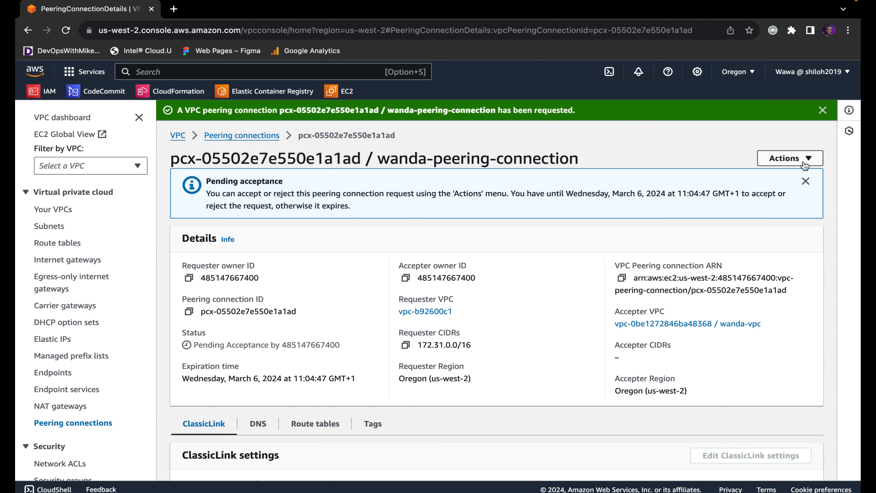
click(785, 159)
click(742, 174)
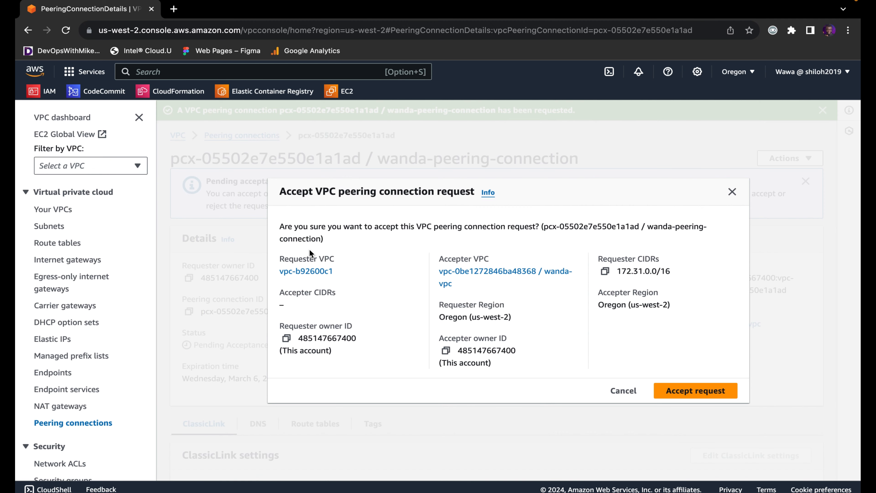
click(733, 192)
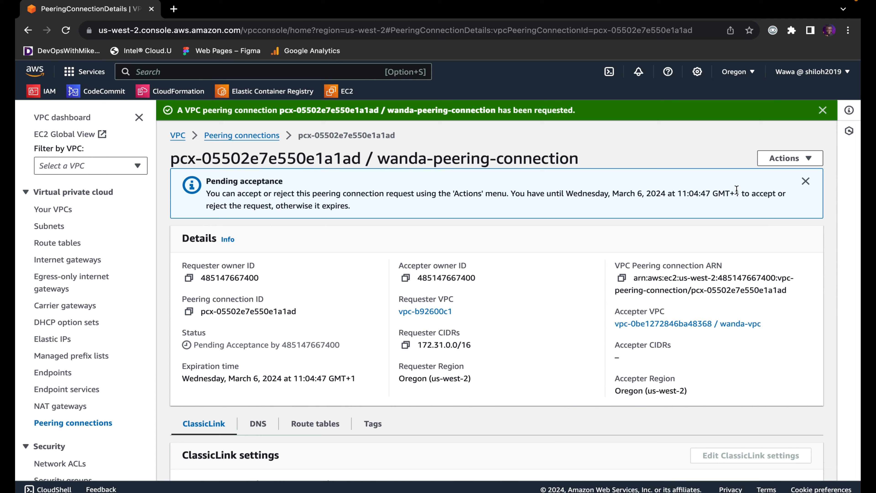
Review the request details for wanda-peering-connection and accept the peering request
click(808, 161)
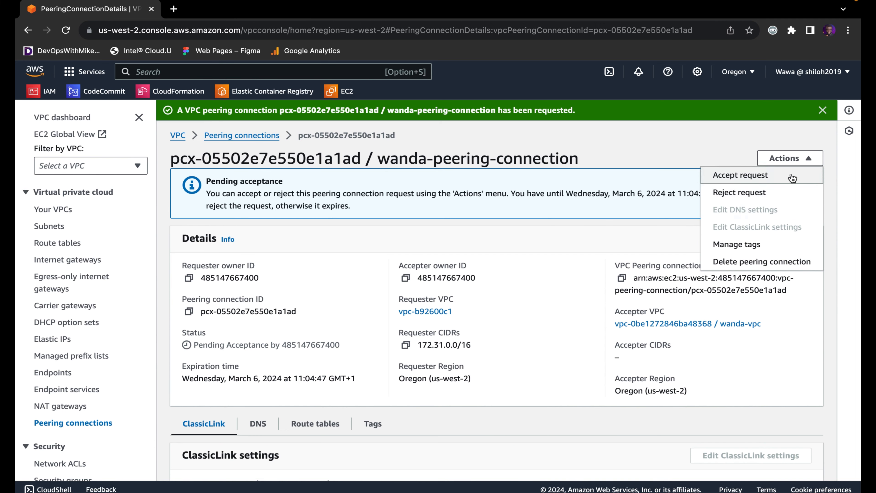
click(768, 175)
scroll(86, 311, down, 5)
drag(511, 317, 441, 319)
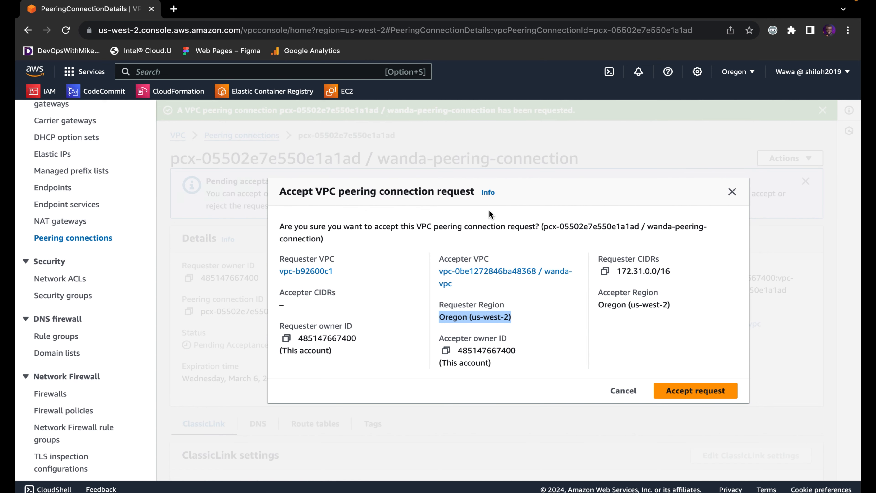
click(543, 300)
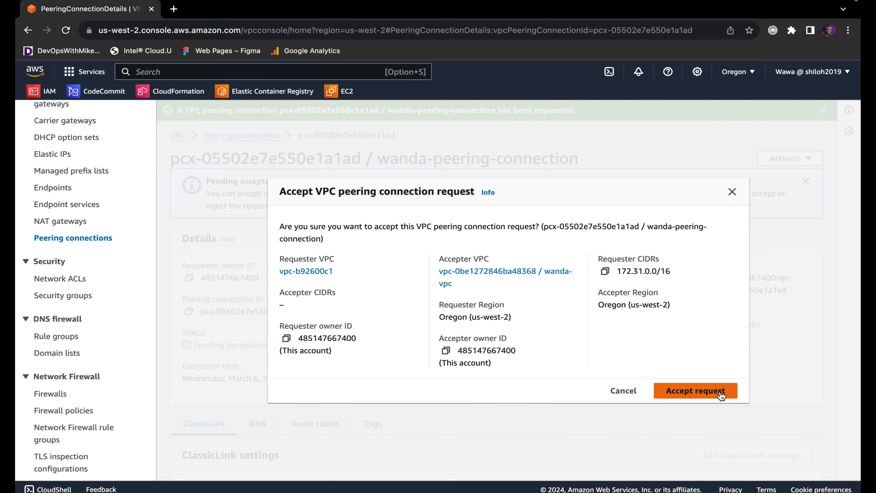
click(721, 392)
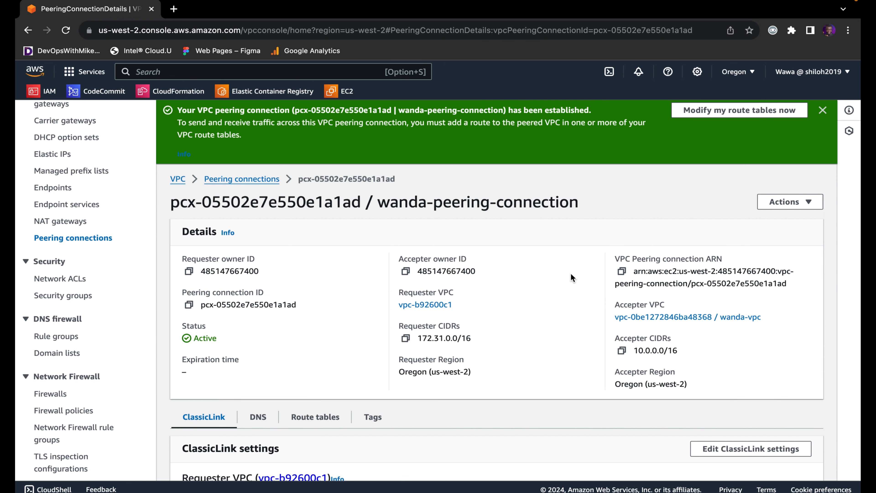
Check the status and ClassicLink settings on the details page of wanda-peering-connection
scroll(319, 359, down, 5)
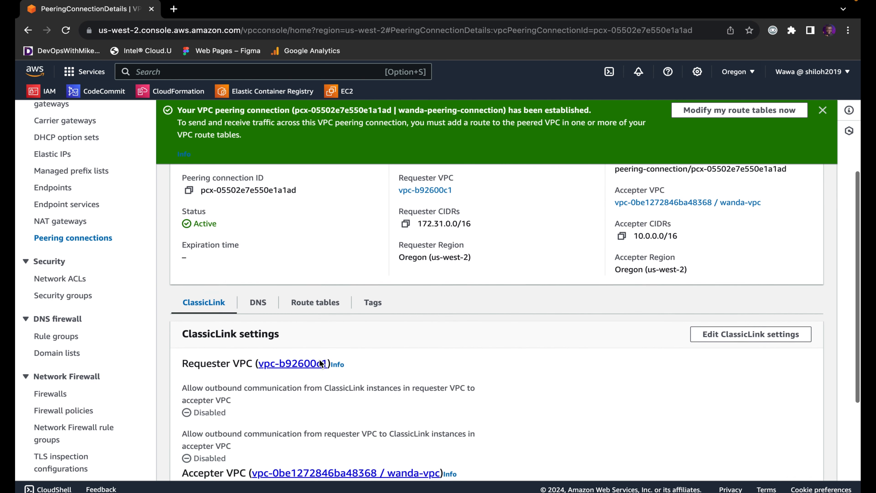
scroll(319, 359, up, 4)
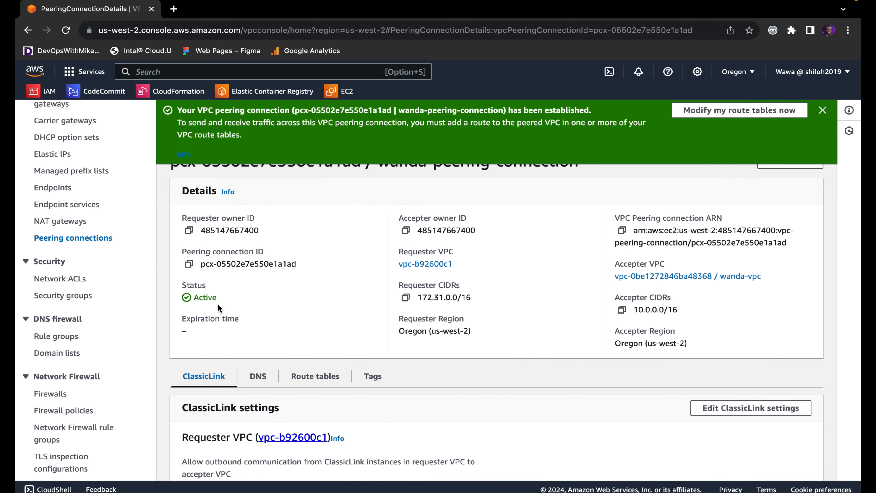
drag(208, 303, 192, 301)
scroll(309, 344, down, 5)
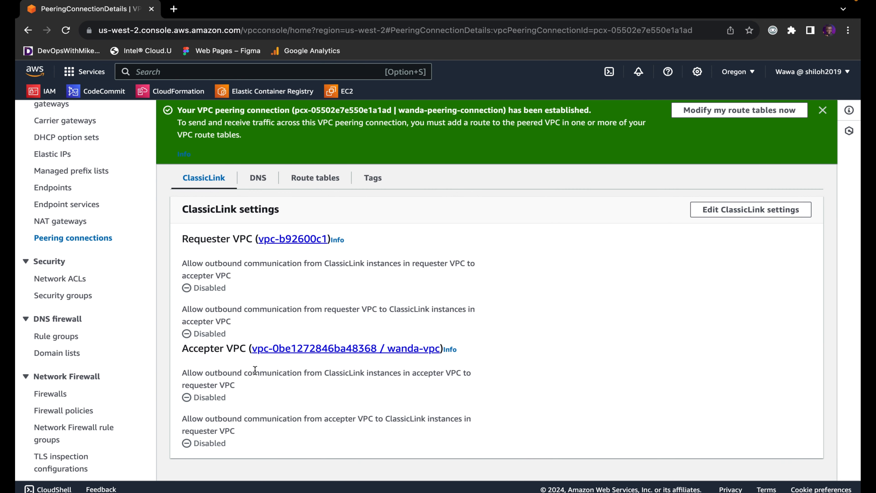
scroll(257, 365, up, 6)
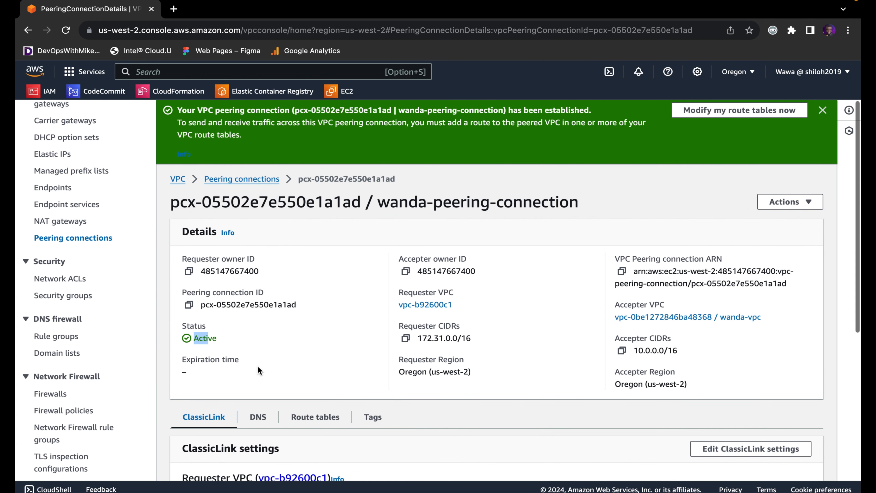
Select wanda-peering-connection in the list of peering connections and review its VPCs, CIDRs and regions
click(265, 179)
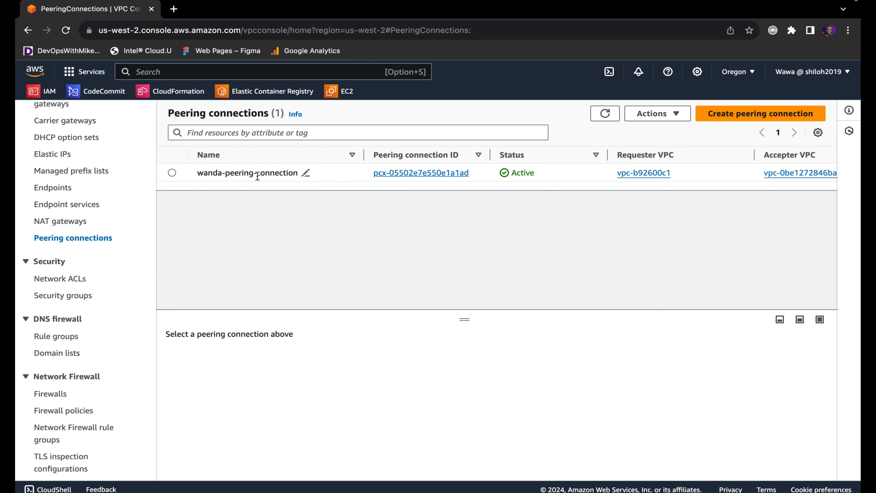
click(172, 172)
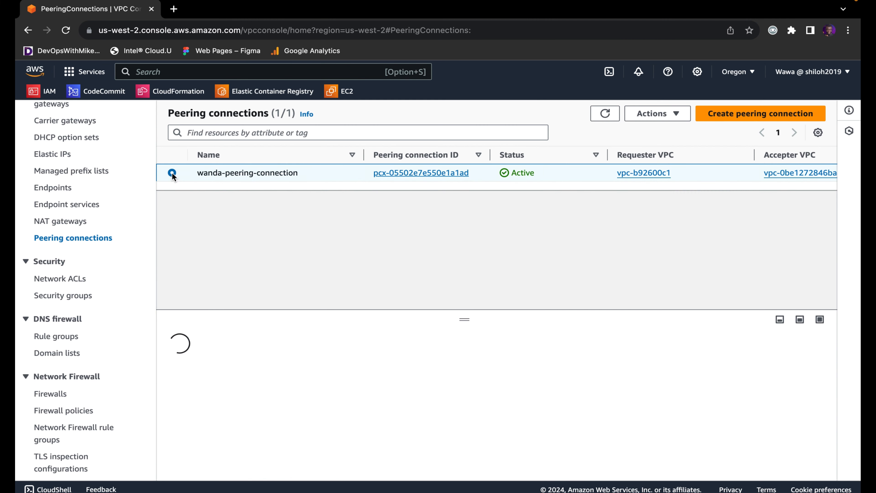
scroll(317, 177, right, 3)
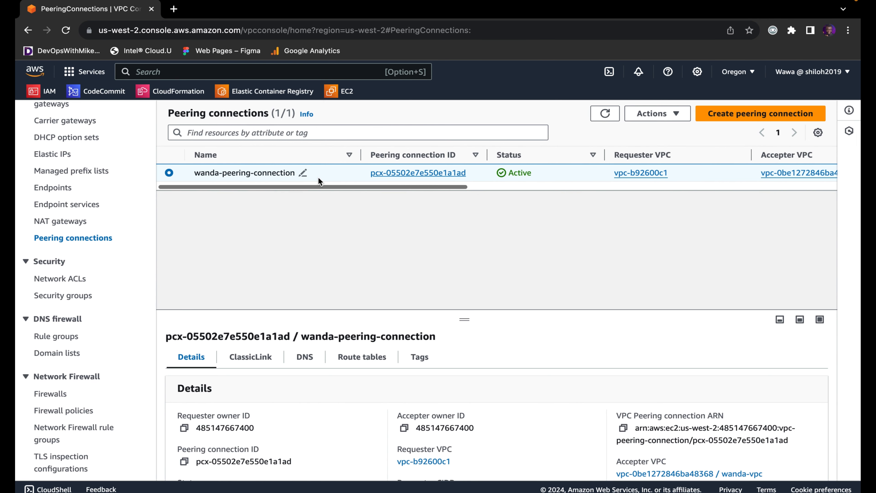
scroll(318, 177, right, 10)
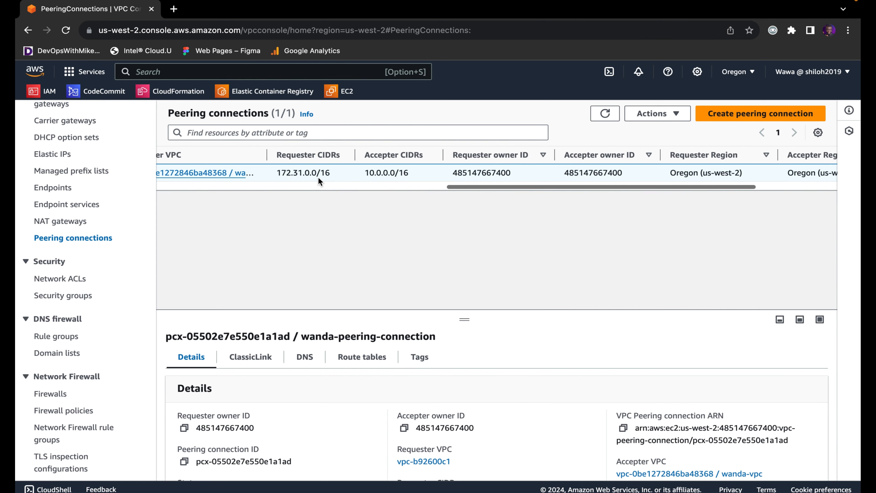
scroll(318, 177, left, 12)
scroll(315, 401, down, 3)
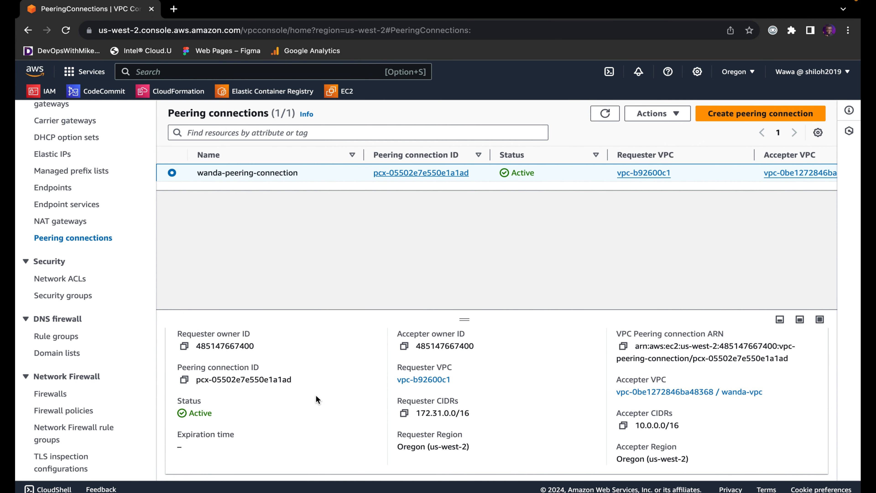
scroll(317, 398, up, 3)
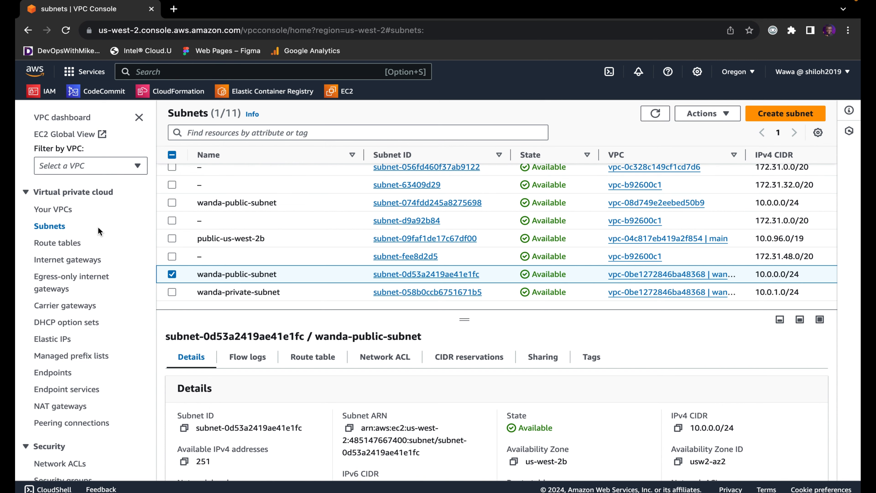
Select only wanda-public-rtb in the list of route tables
click(66, 245)
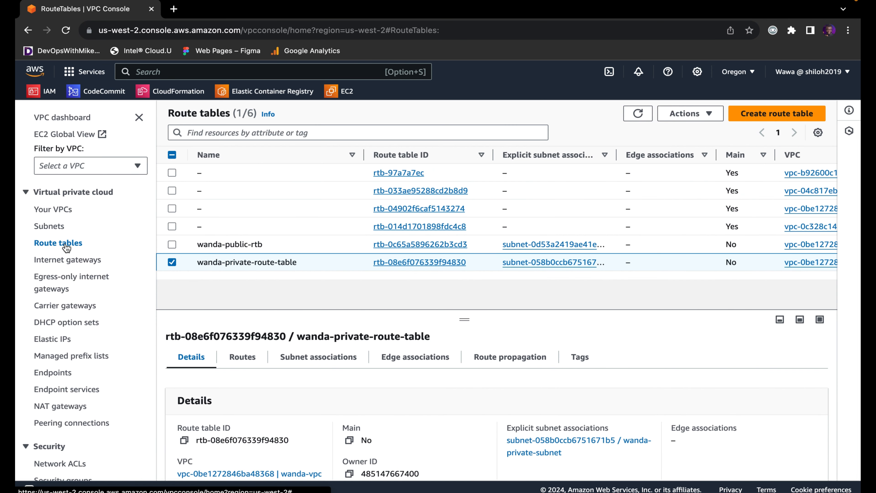
click(172, 245)
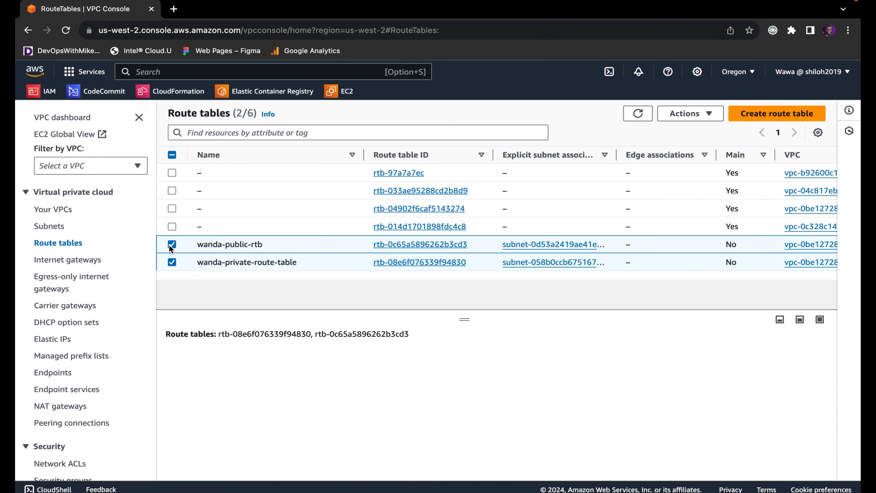
click(172, 263)
click(244, 359)
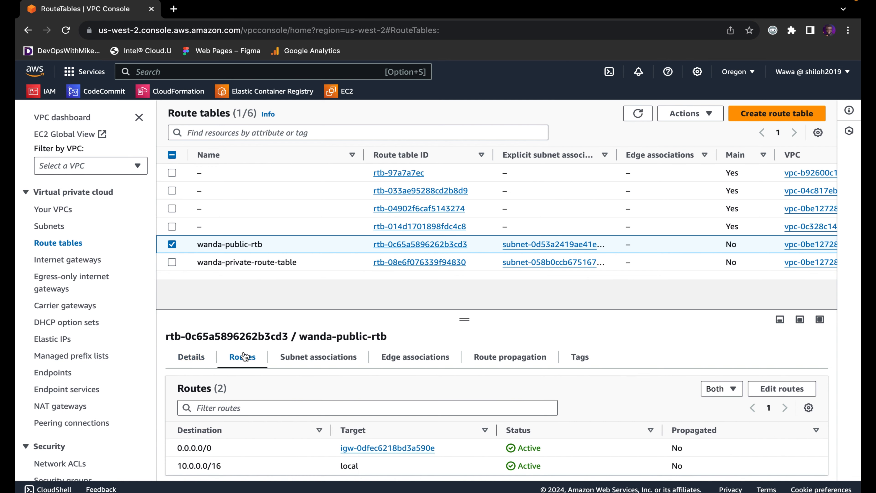
click(782, 390)
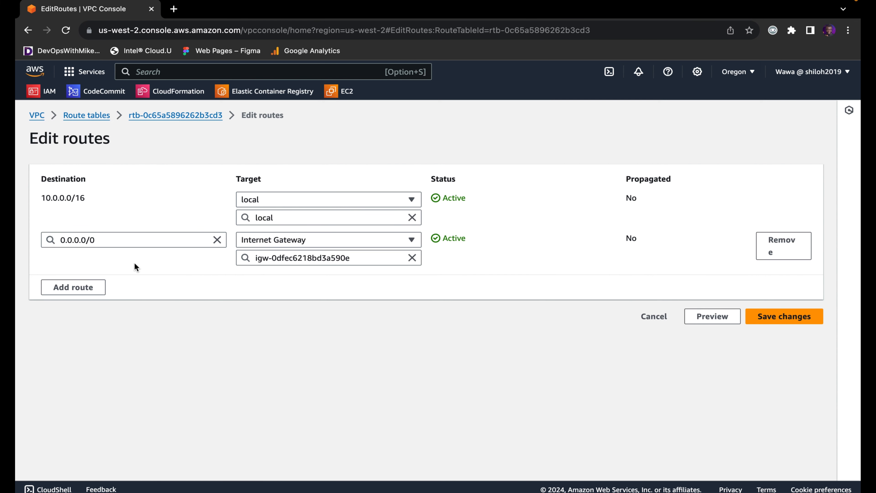
click(79, 287)
click(79, 285)
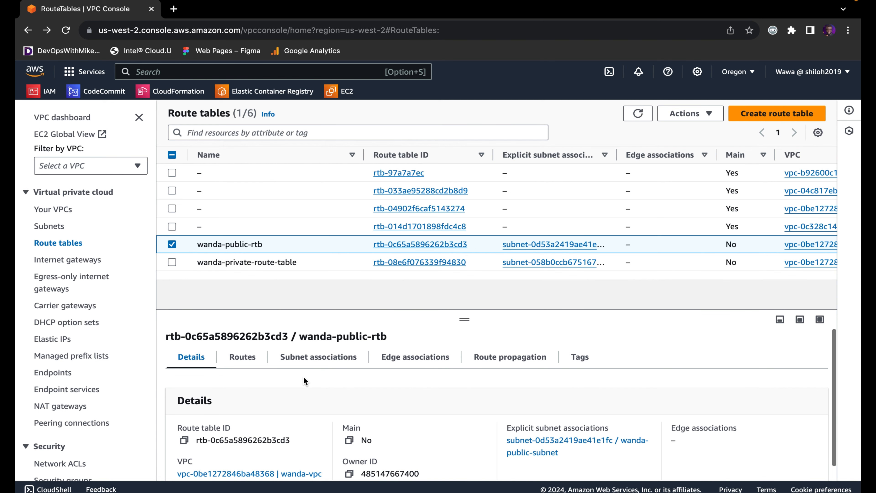
scroll(303, 376, down, 1)
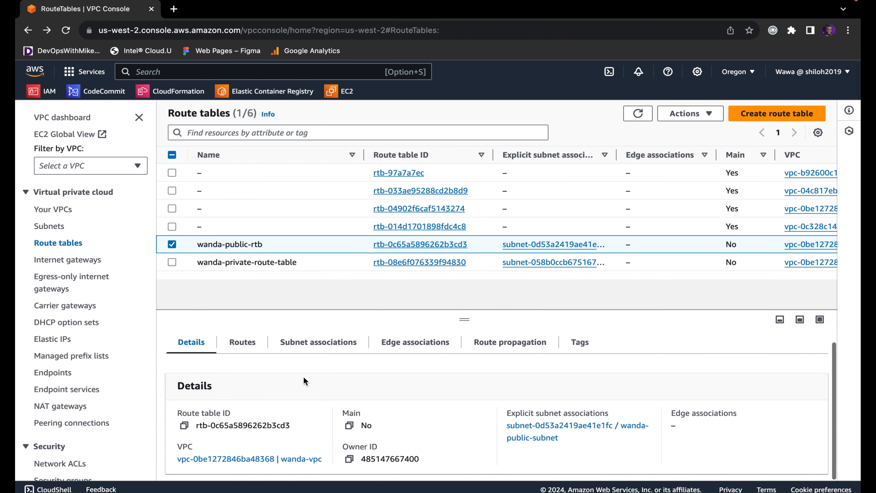
Find the default VPC vpc-b92600c1 in the VPC list and copy its IPv4 CIDR 172.31.0.0/16
click(48, 210)
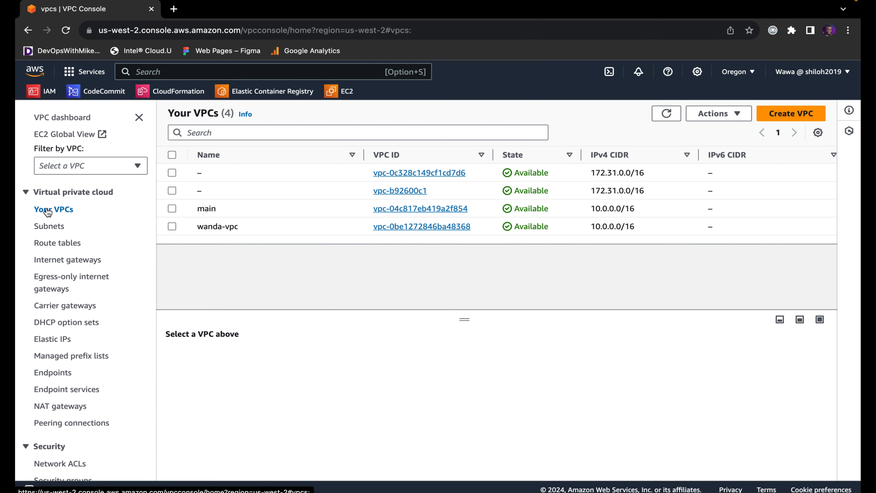
click(172, 209)
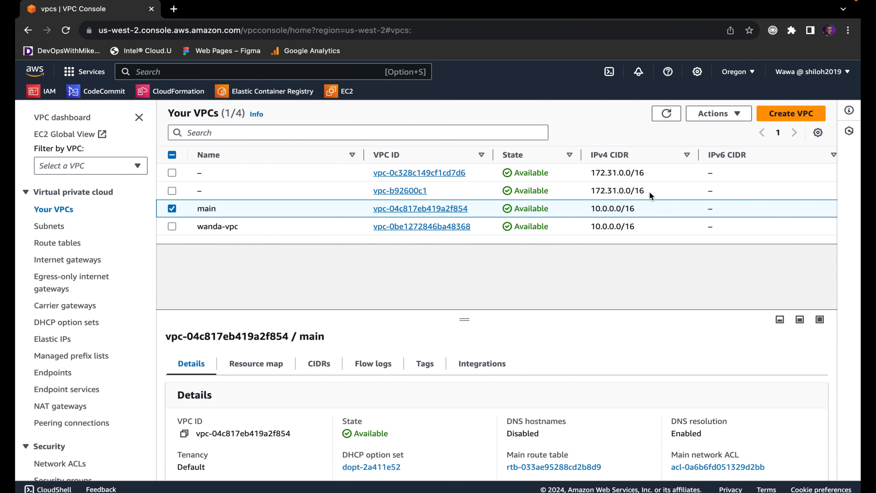
drag(647, 191, 590, 191)
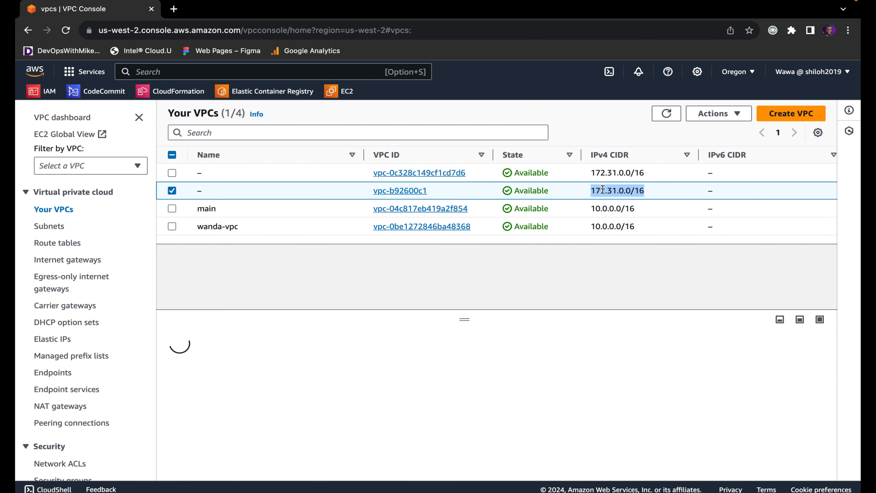
scroll(467, 418, down, 3)
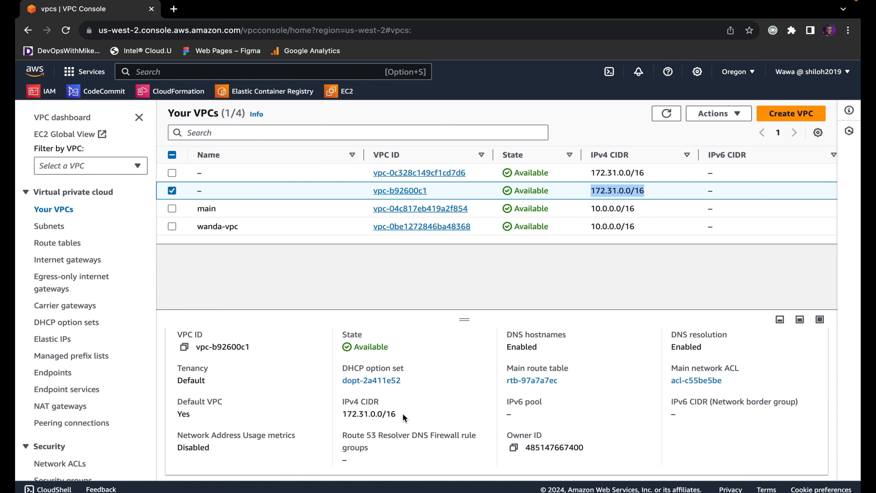
drag(403, 413, 338, 414)
right_click(359, 414)
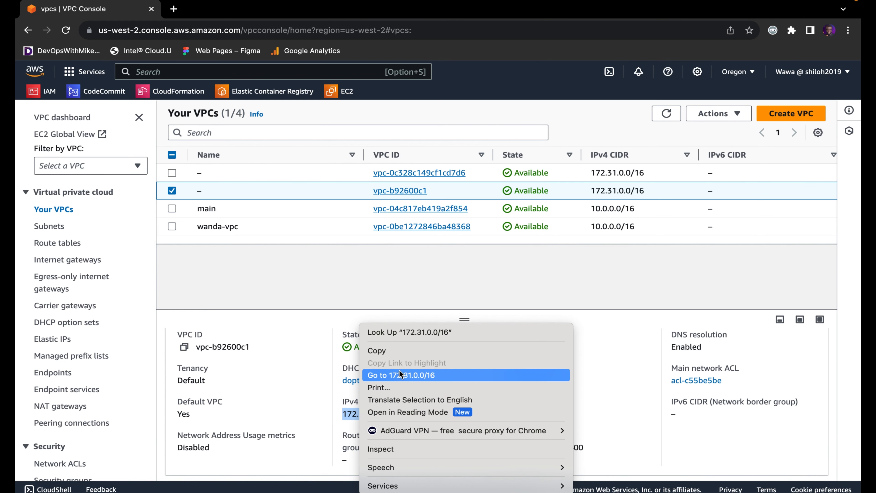
click(425, 350)
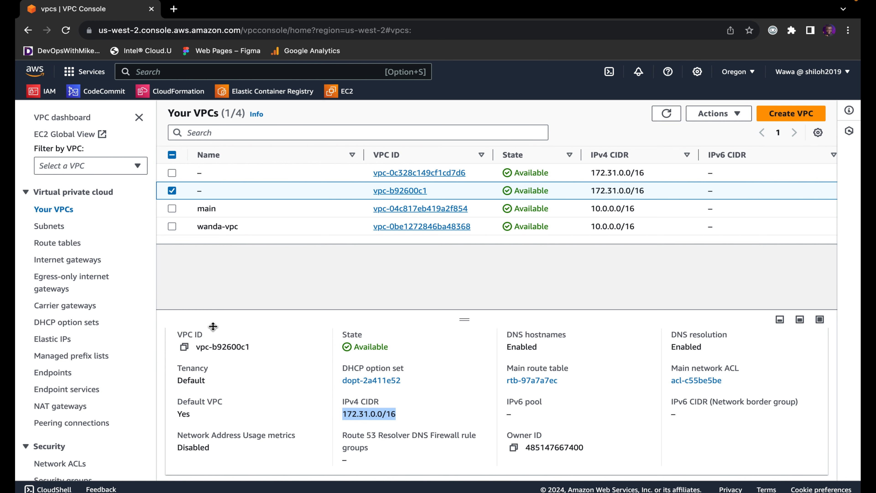
Edit the routes of wanda-public-rtb and give a new route the destination 172.31.0.0/16
mouse_move(249, 193)
click(71, 245)
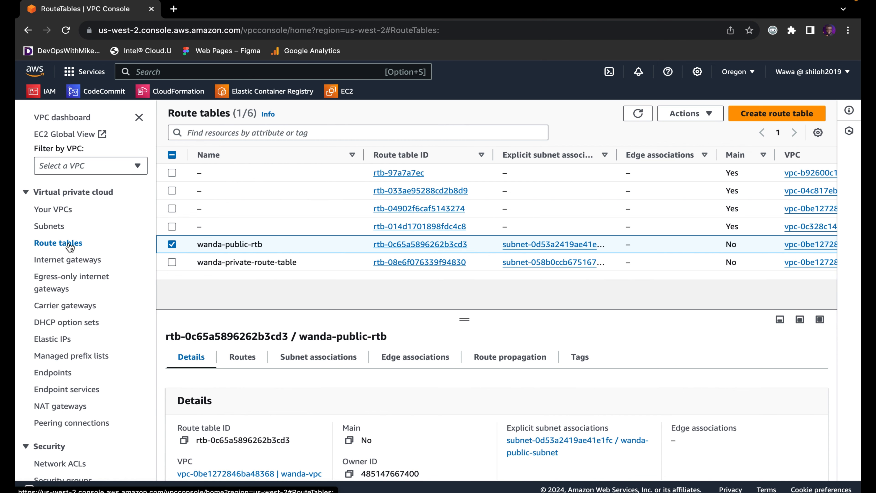
click(252, 363)
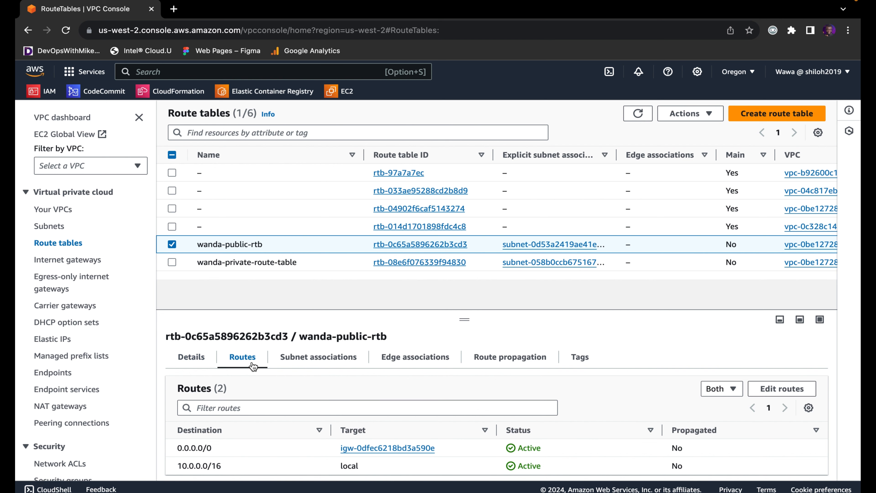
click(782, 388)
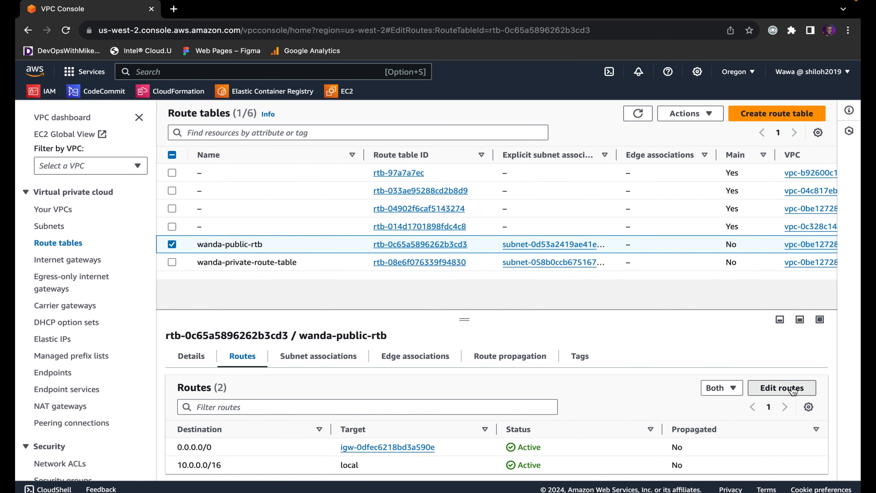
click(79, 293)
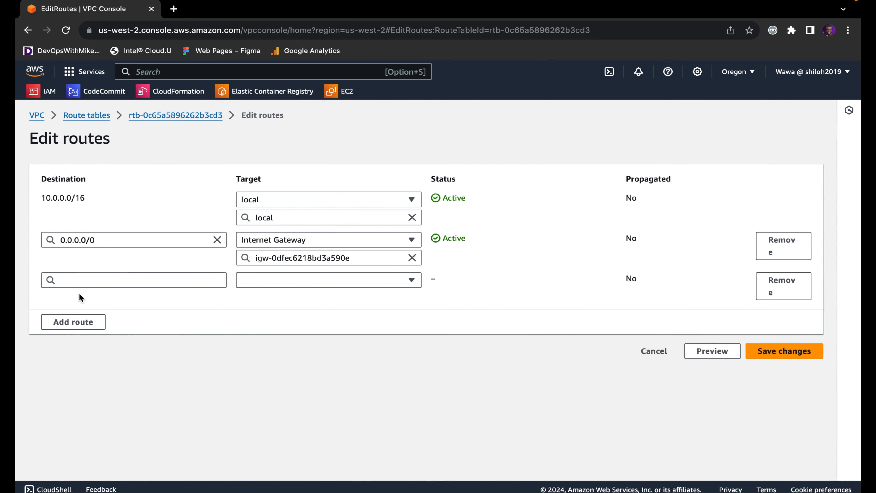
click(101, 278)
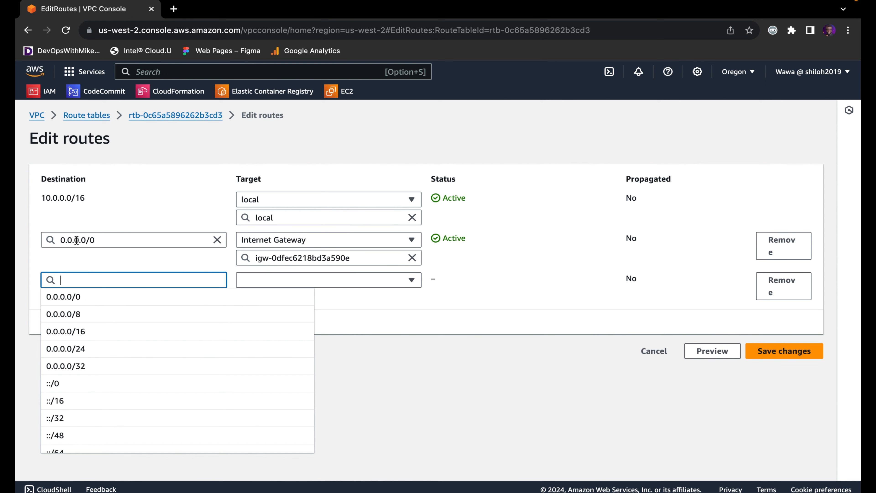
drag(93, 204, 37, 198)
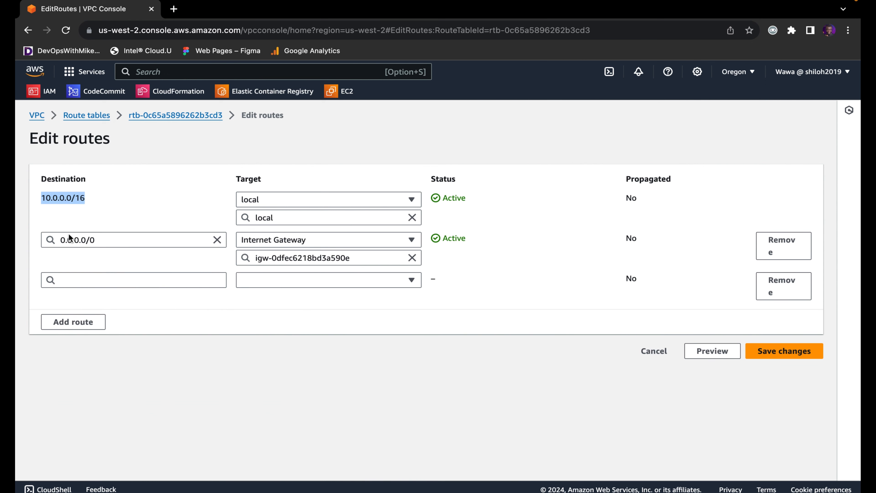
click(88, 282)
key(super+v)
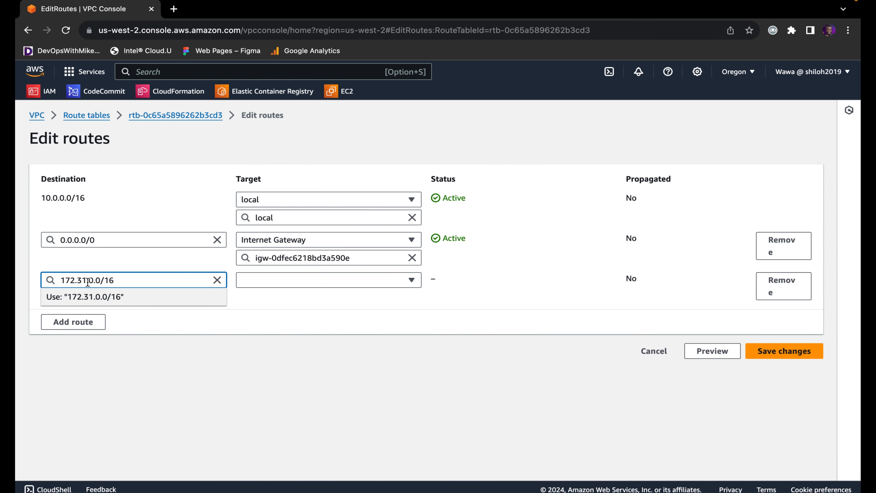
click(128, 303)
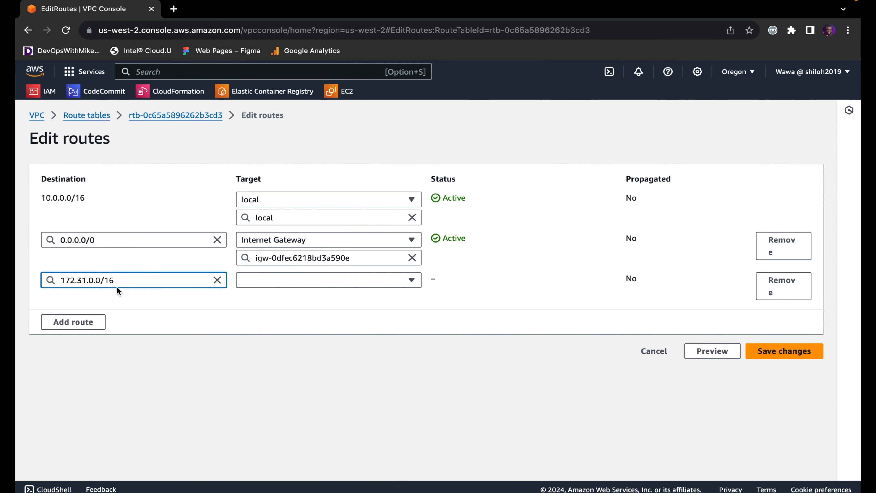
Target the 172.31.0.0/16 route at the Peering Connection wanda-peering-connection and save the route changes
click(304, 280)
scroll(308, 411, down, 3)
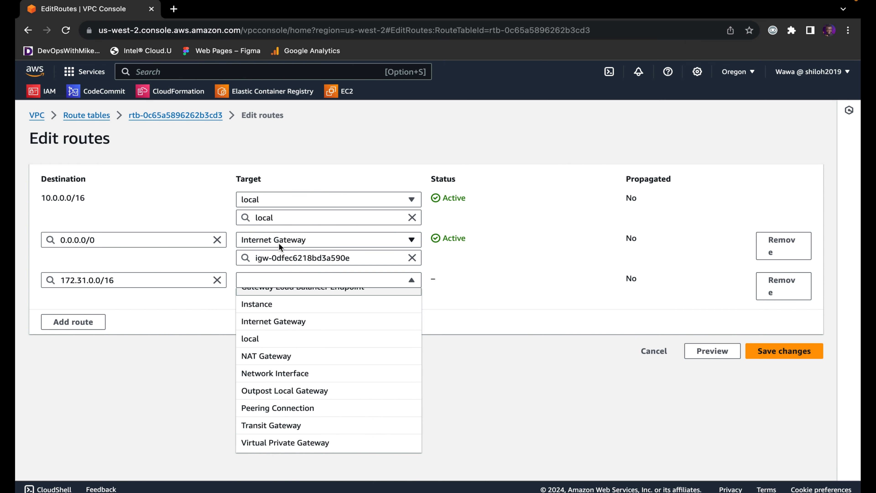
click(312, 411)
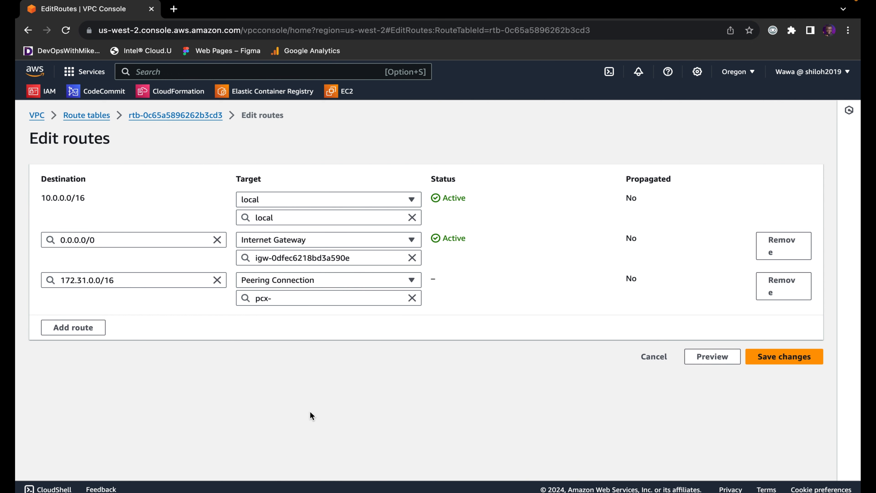
click(314, 297)
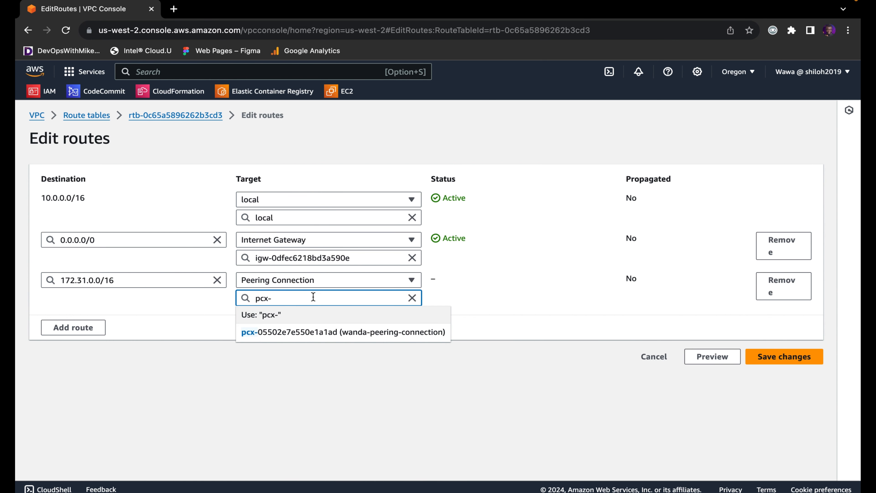
click(371, 332)
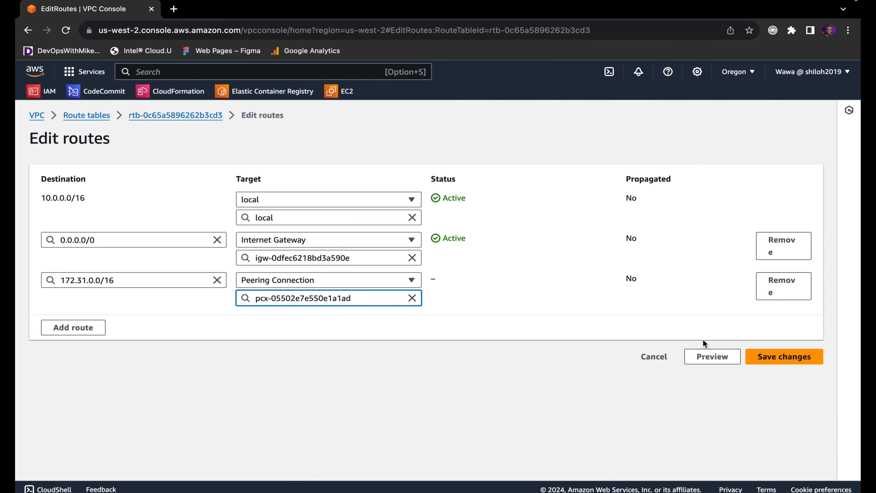
click(688, 327)
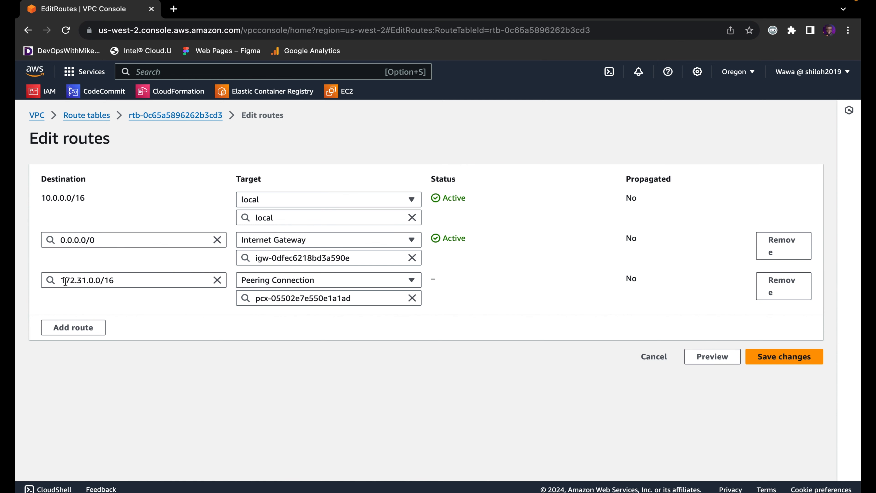
click(798, 362)
drag(236, 456, 186, 457)
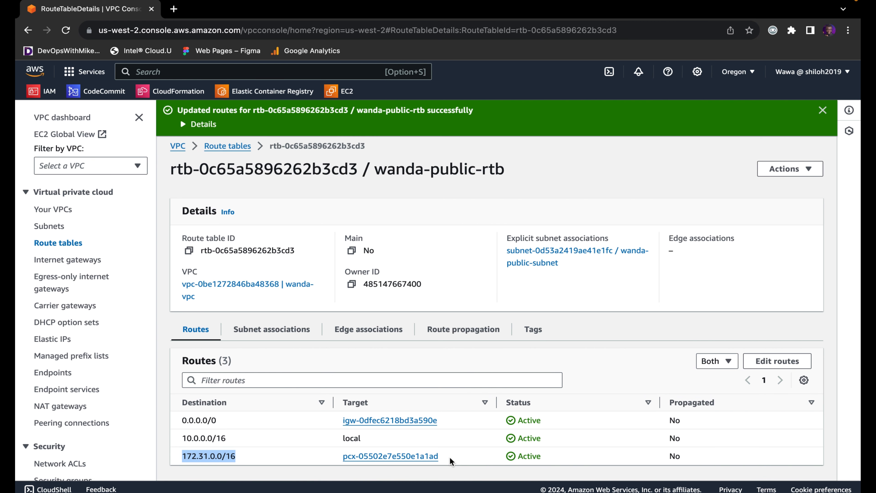
Examine the options for creating a transit gateway, from name and ASN to CIDR blocks and tags, and return to the list of transit gateways
scroll(93, 395, down, 10)
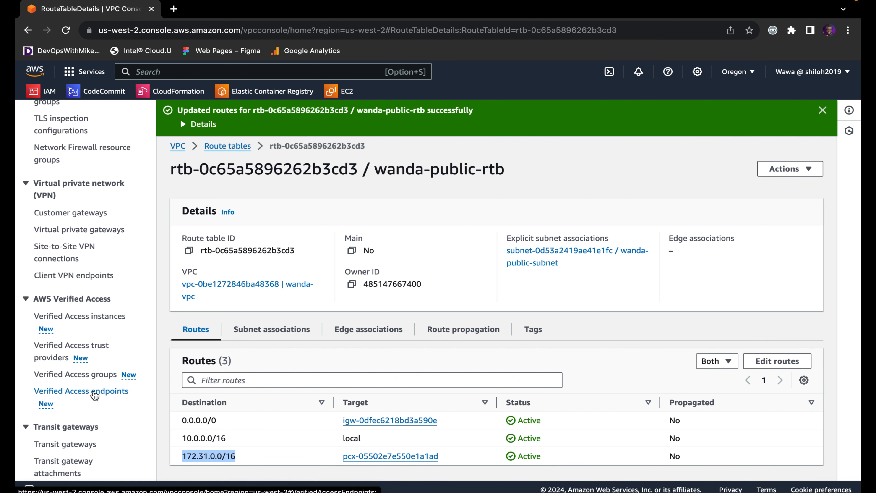
click(65, 446)
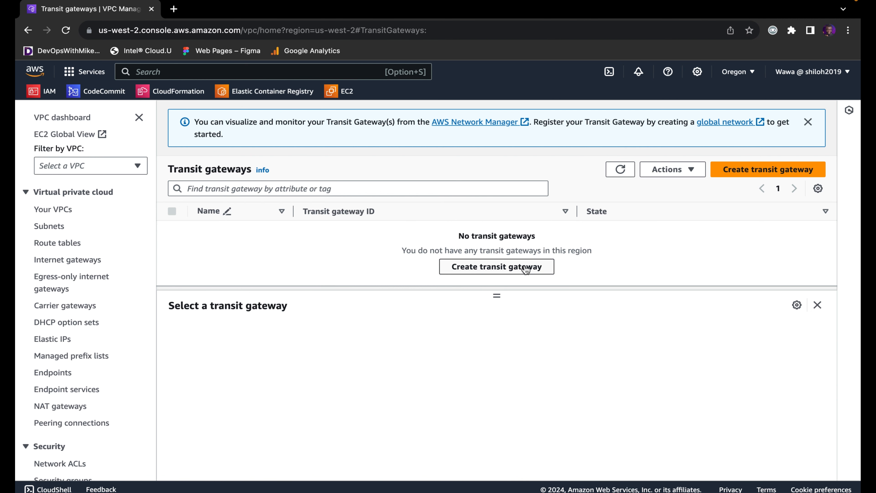
click(757, 172)
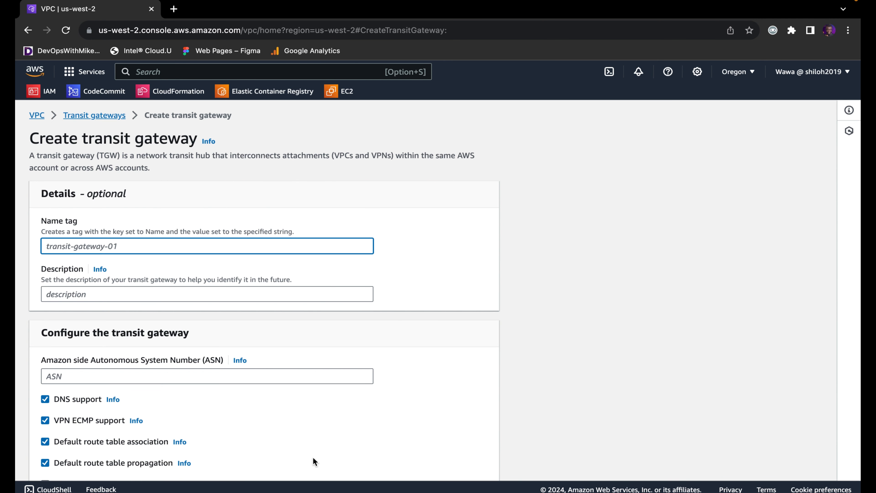
scroll(313, 458, down, 10)
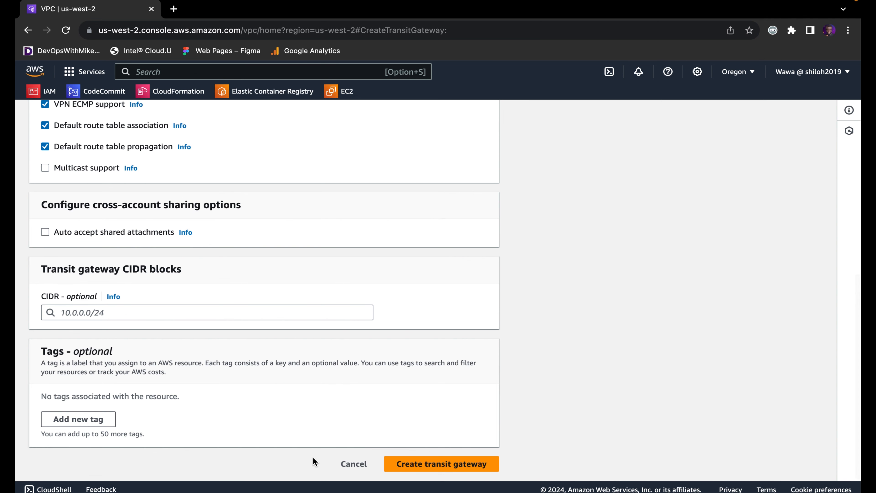
scroll(243, 327, up, 10)
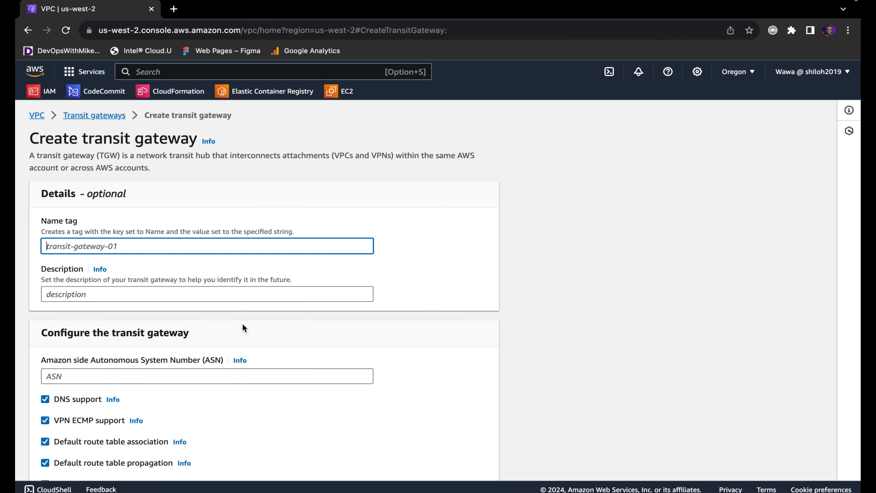
scroll(243, 328, down, 1)
scroll(242, 327, down, 5)
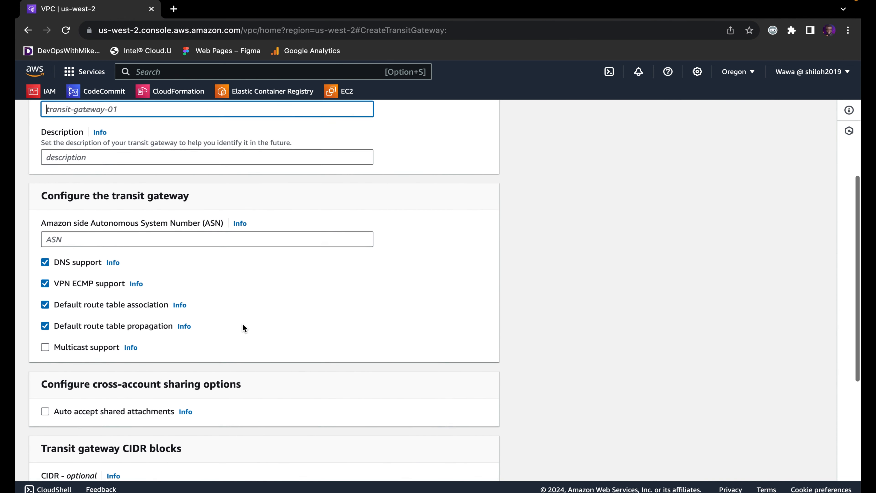
scroll(242, 326, down, 4)
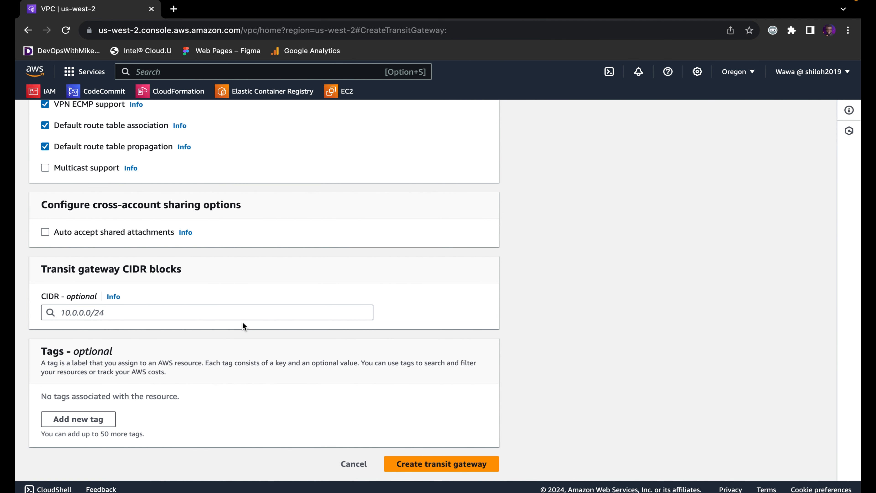
scroll(242, 327, up, 10)
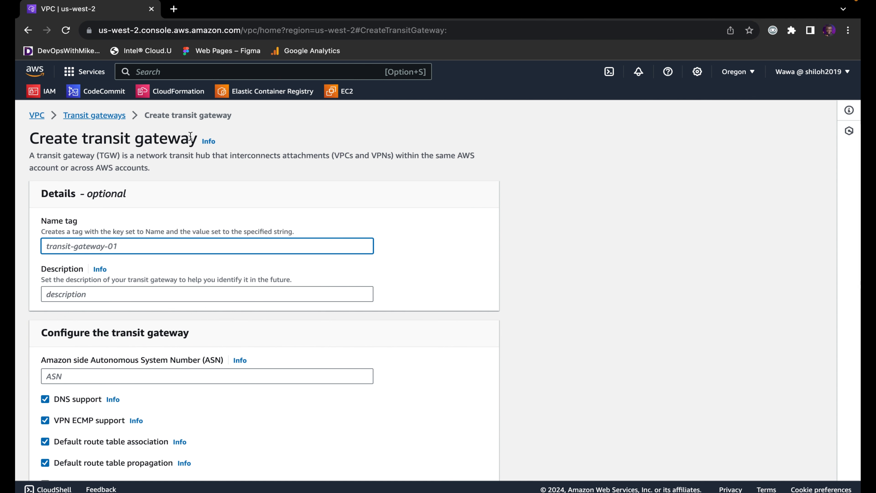
click(95, 115)
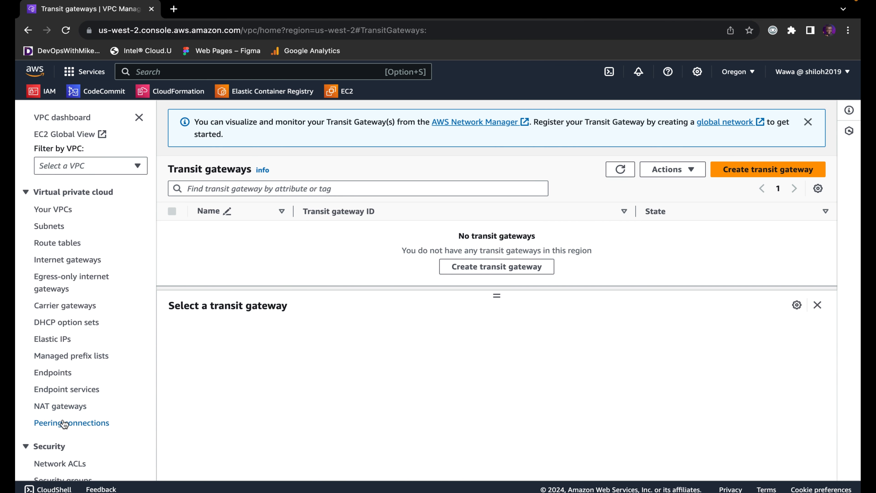
Delete wanda-peering-connection together with its related route table entries, confirming with the word delete
click(63, 425)
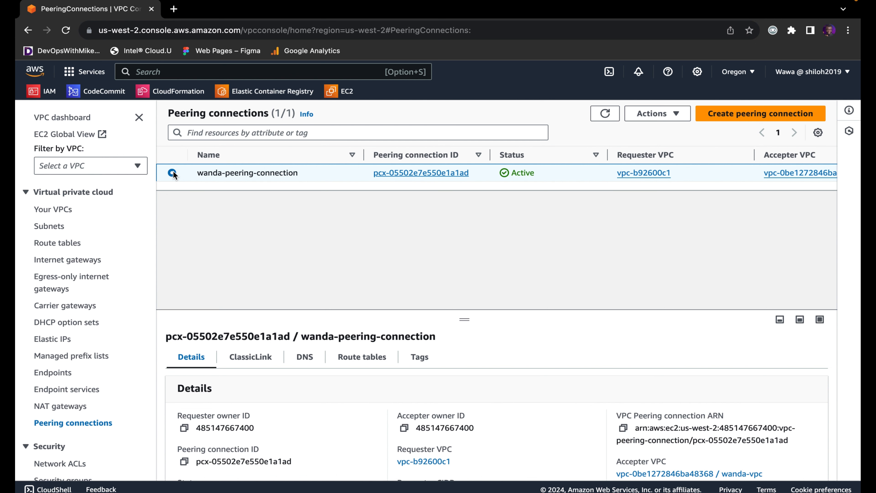
click(669, 113)
click(663, 235)
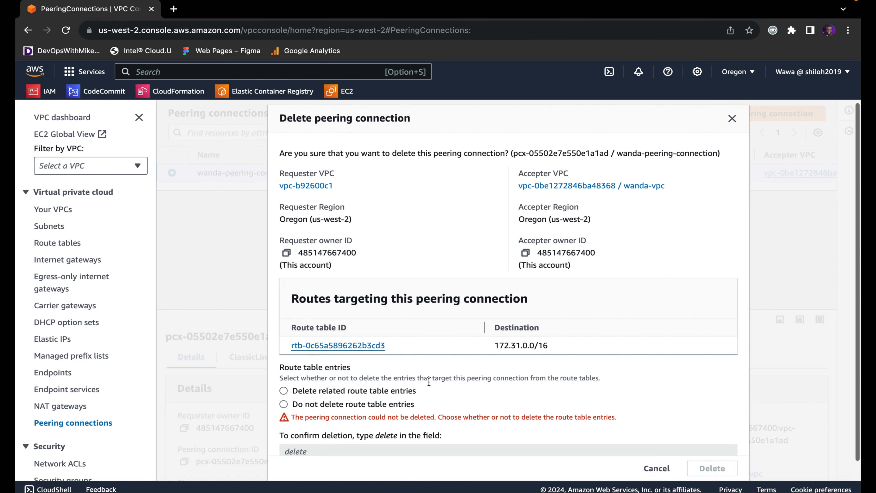
scroll(428, 381, down, 1)
scroll(428, 381, up, 1)
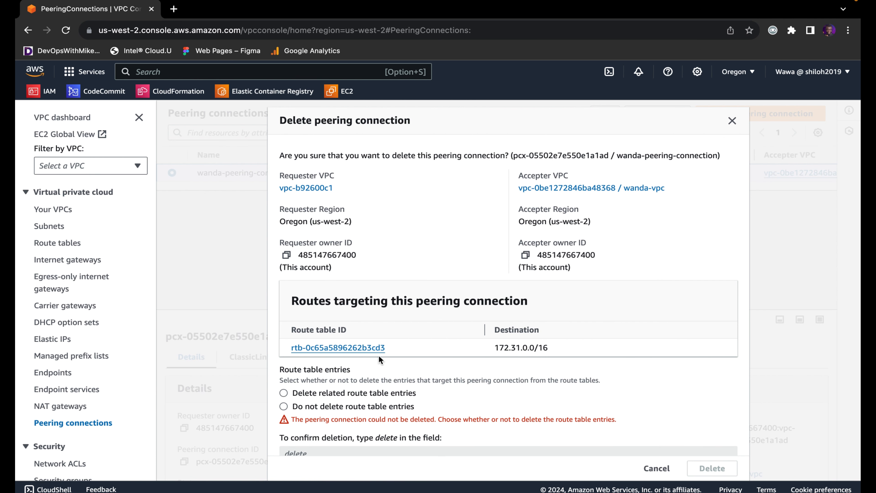
click(285, 391)
scroll(284, 391, down, 1)
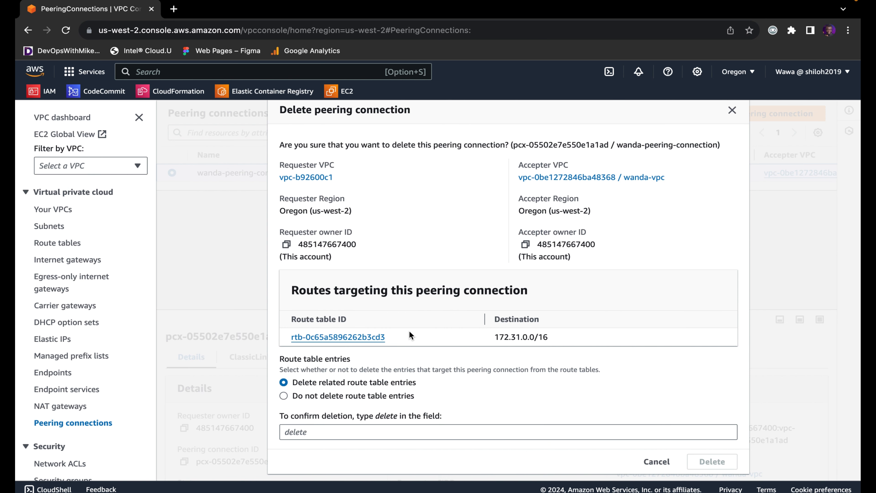
click(359, 432)
text(de)
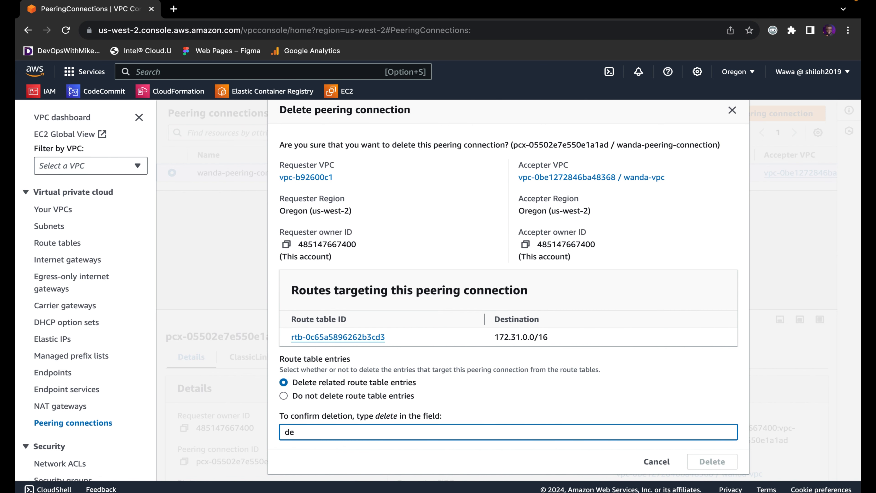
text(lete)
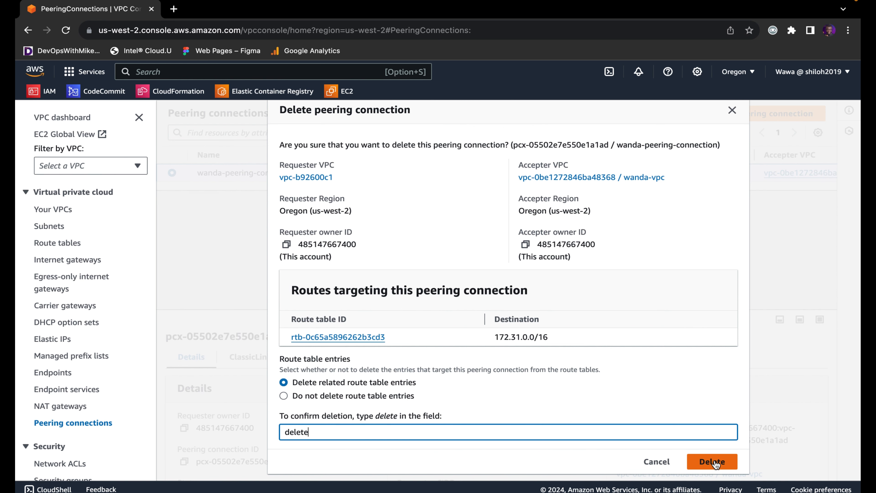
click(714, 462)
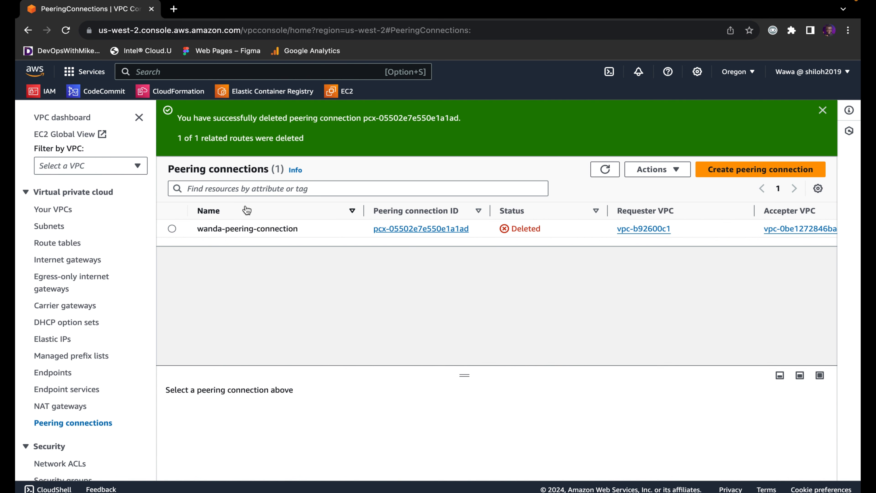
Refresh the peering connections and check the status of wanda-peering-connection and the actions it still offers
click(535, 232)
click(607, 169)
click(172, 229)
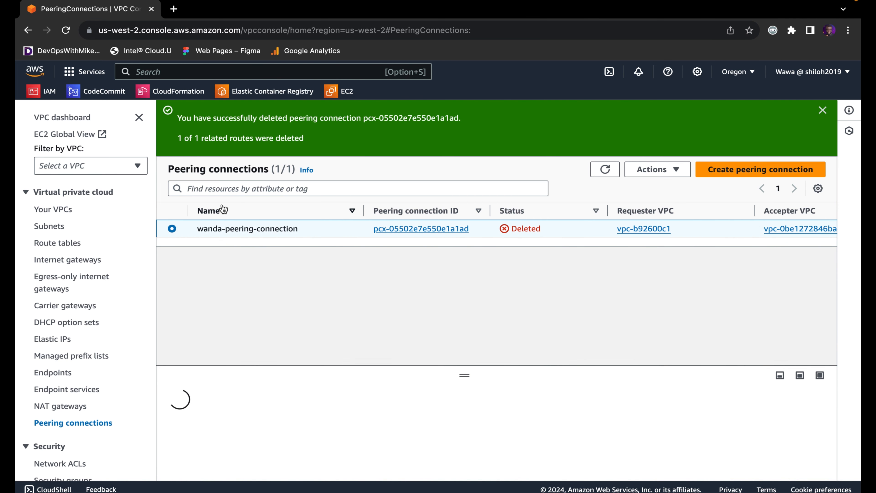
click(676, 169)
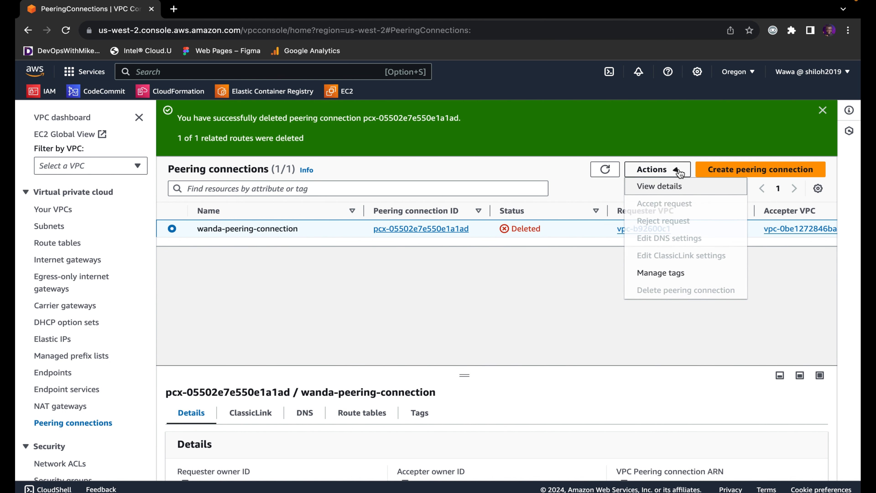
click(488, 324)
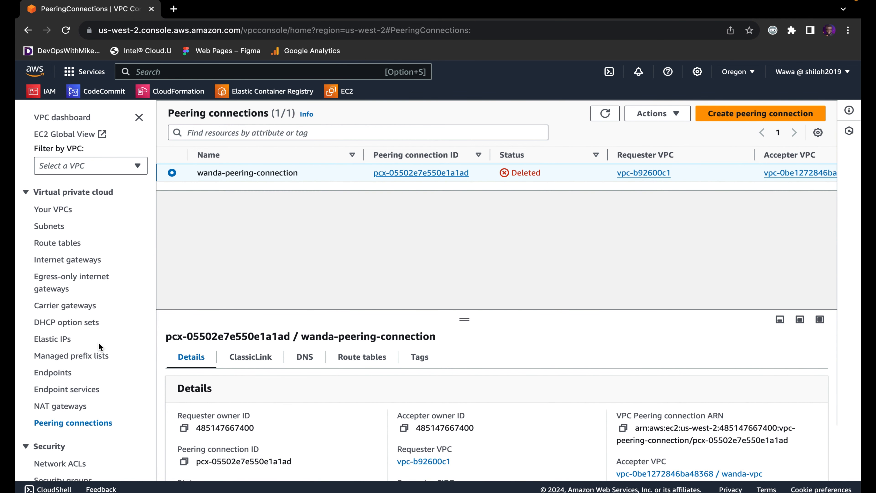
Delete the available NAT gateway wanda-nat-gateway, confirming with the word delete, and select its entry in the list
click(73, 411)
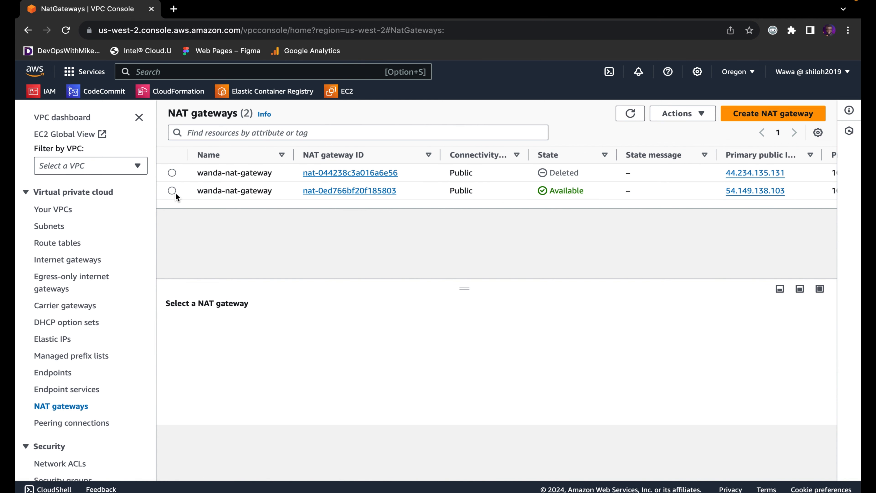
click(172, 191)
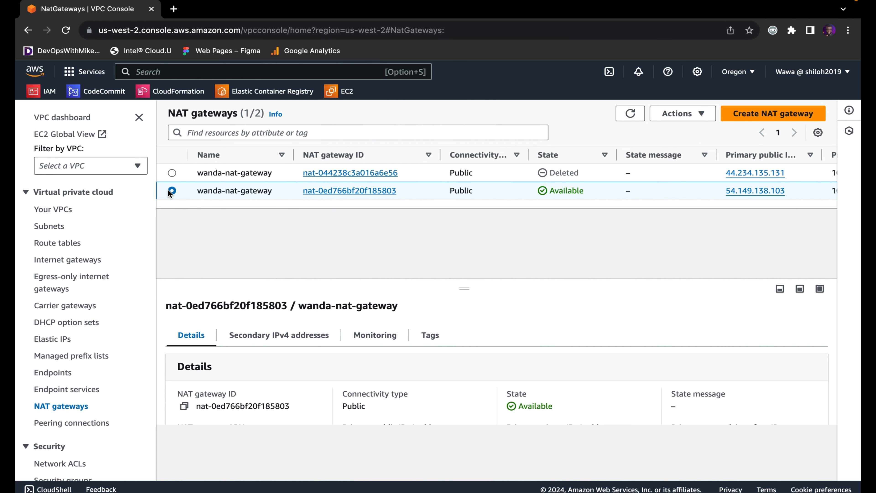
click(682, 114)
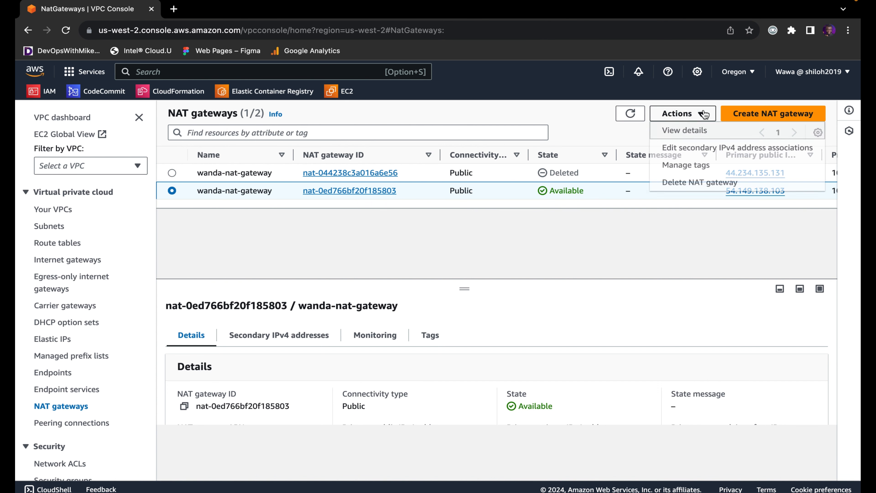
click(693, 184)
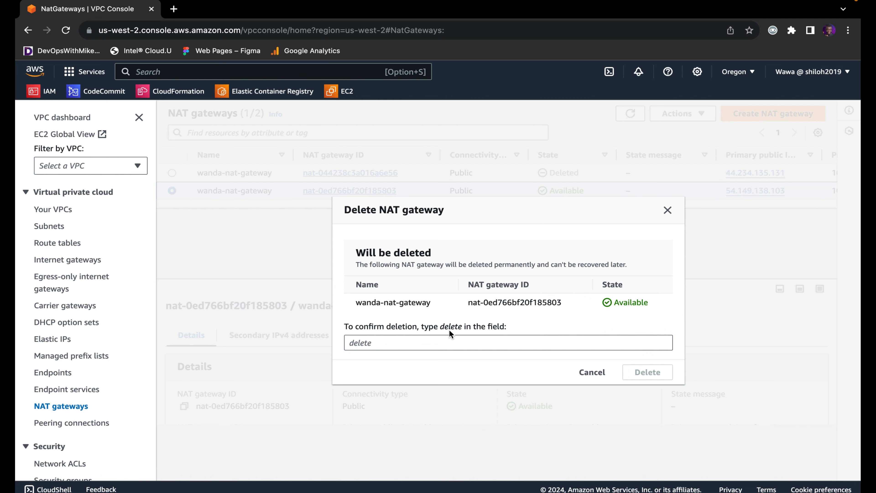
click(430, 341)
text(delete)
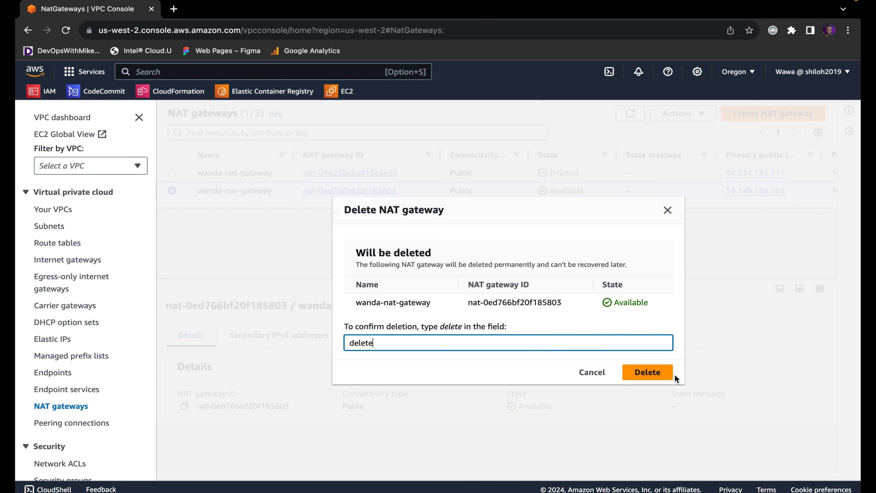
click(651, 375)
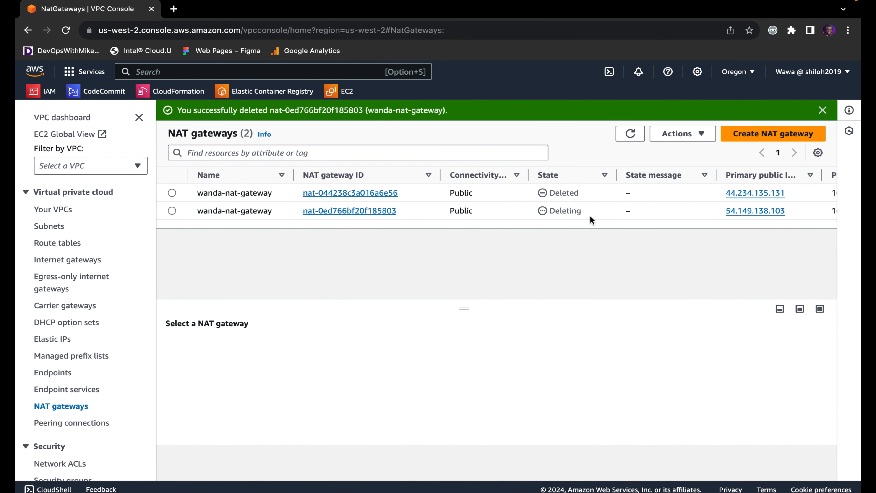
click(538, 216)
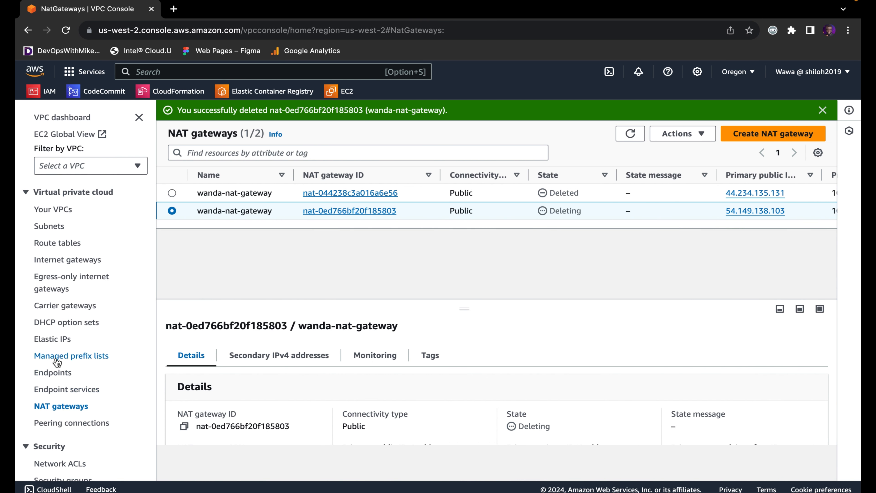
Release the Elastic IP address 44.234.135.131 from the account
click(55, 339)
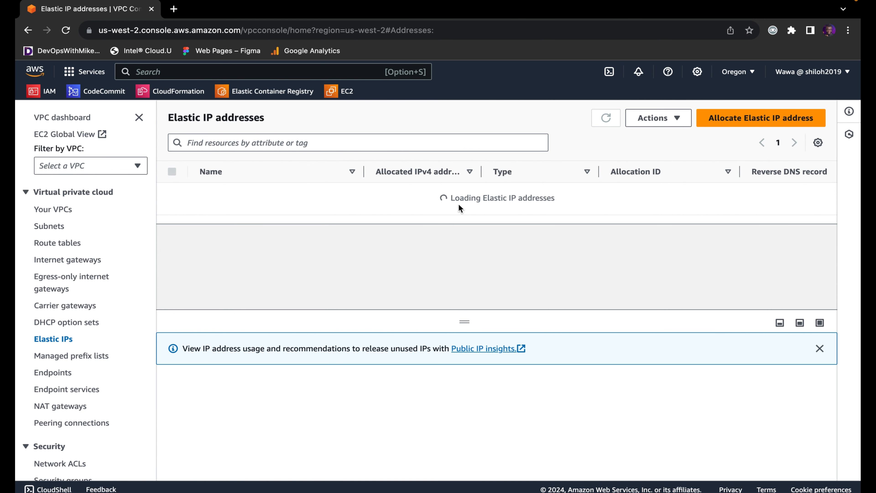
scroll(459, 198, right, 5)
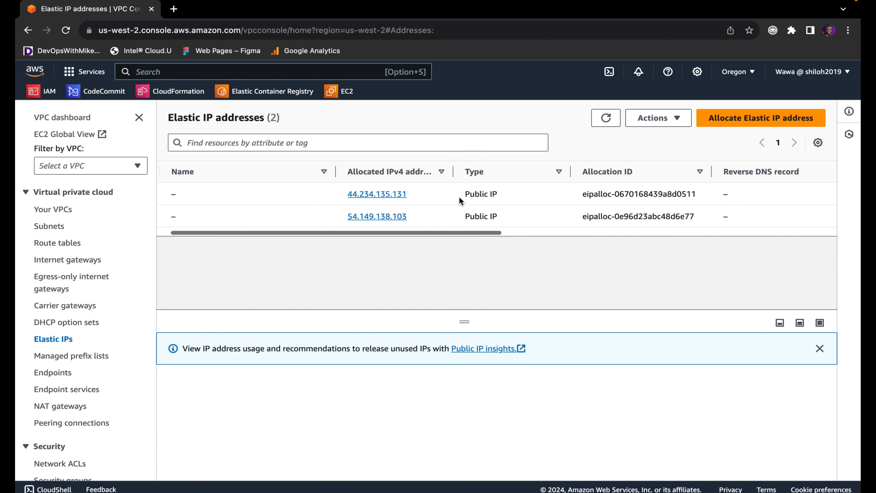
scroll(459, 199, left, 5)
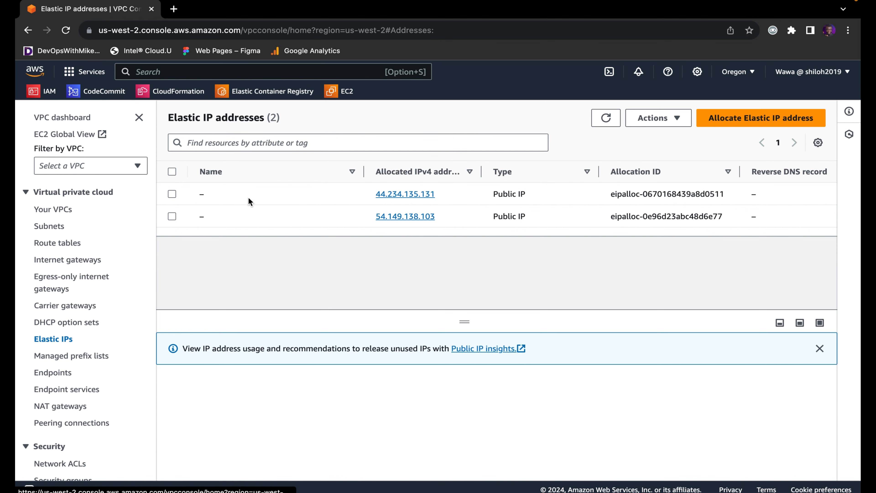
click(172, 194)
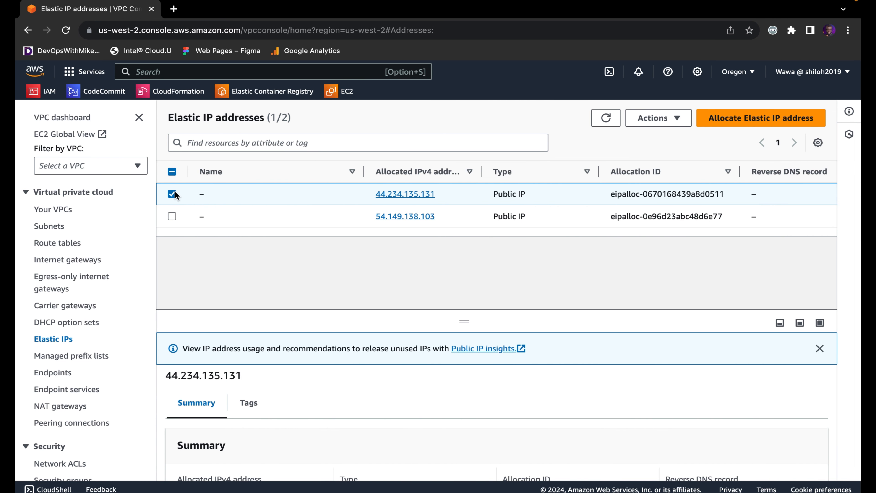
click(677, 119)
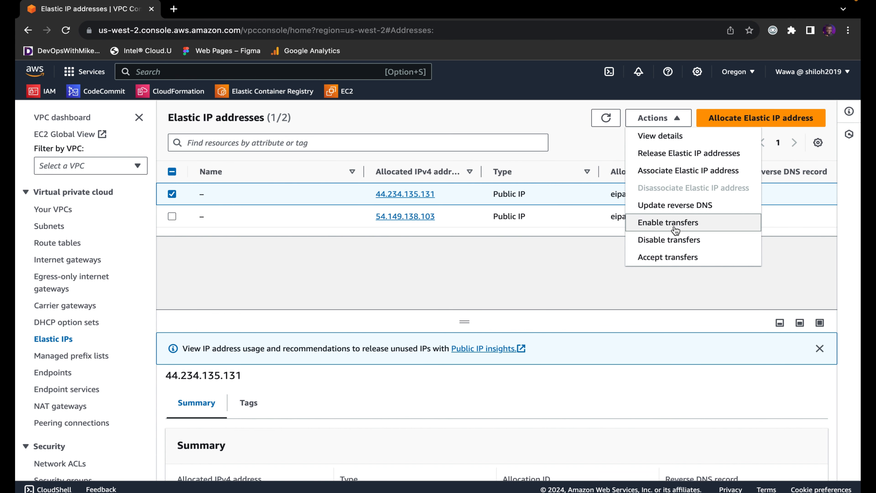
click(692, 154)
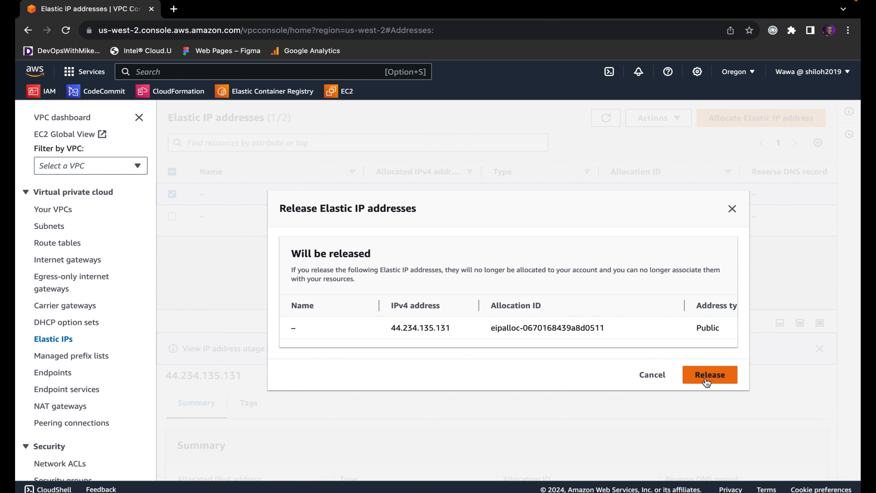
click(706, 376)
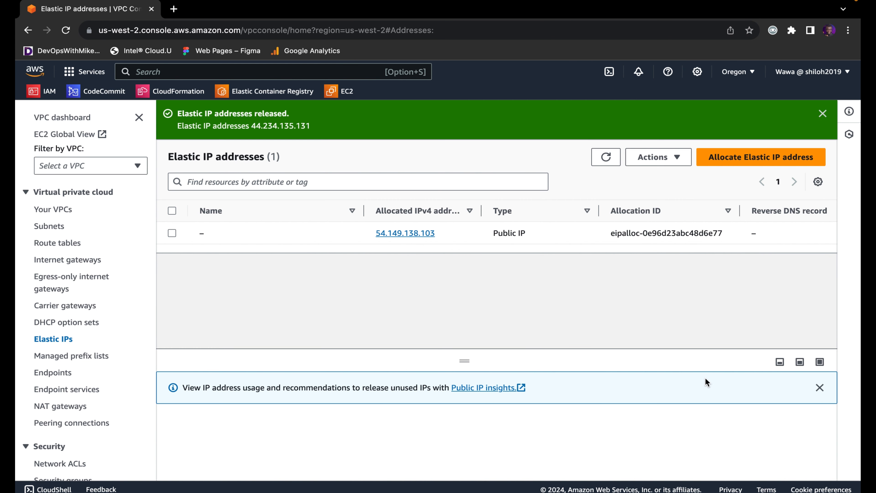
Try to release the remaining Elastic IP address 54.149.138.103 and dismiss the release dialog
click(171, 232)
click(674, 160)
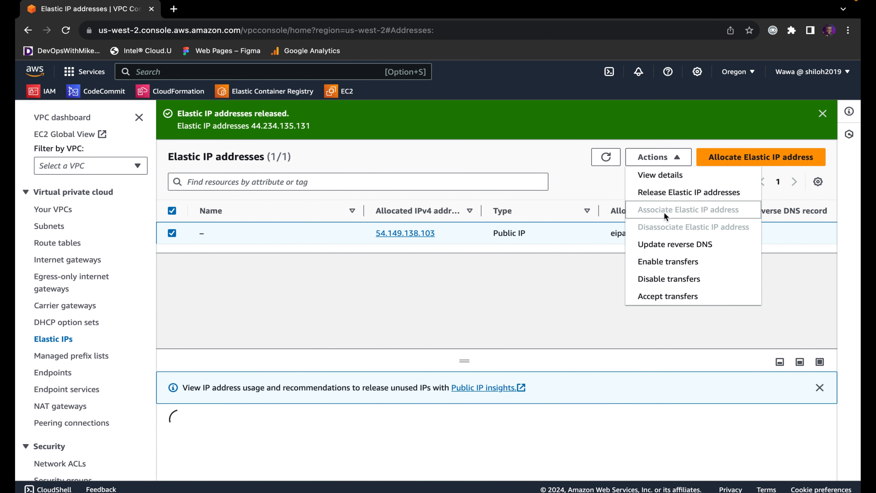
click(696, 192)
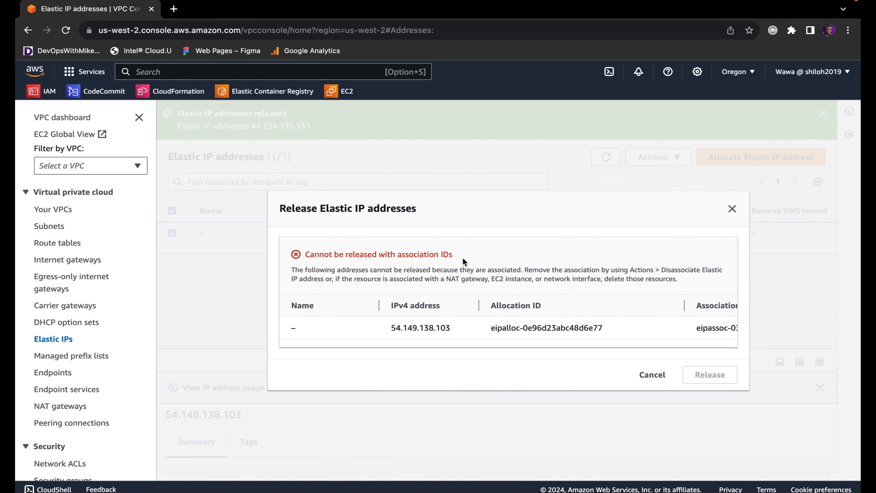
click(733, 209)
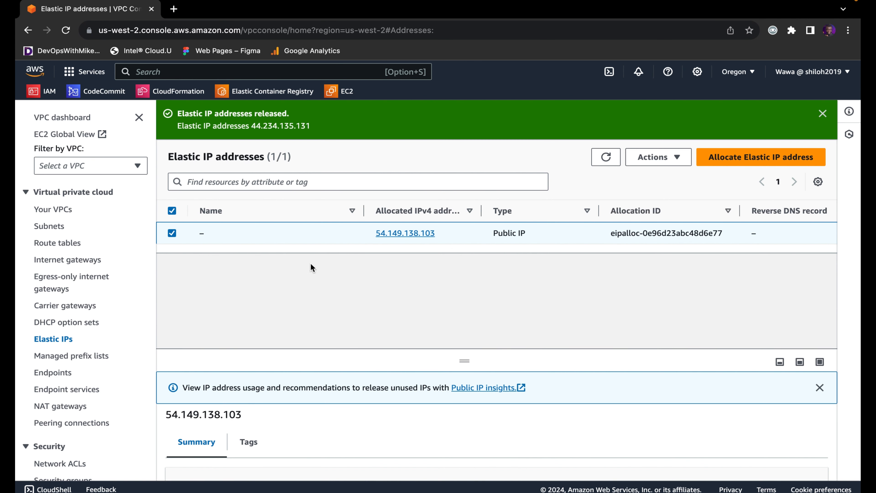
Refresh the NAT gateways to check their state, and retry releasing the Elastic IP address 54.149.138.103 before cancelling the release
click(63, 406)
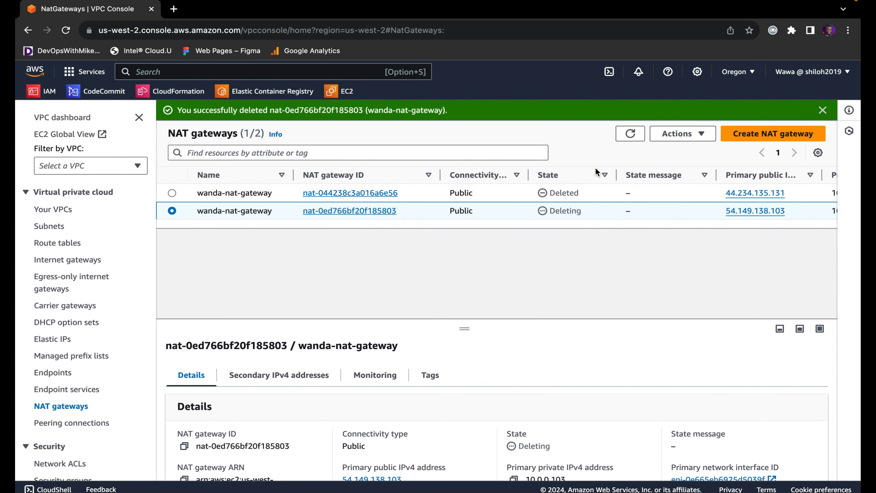
click(627, 135)
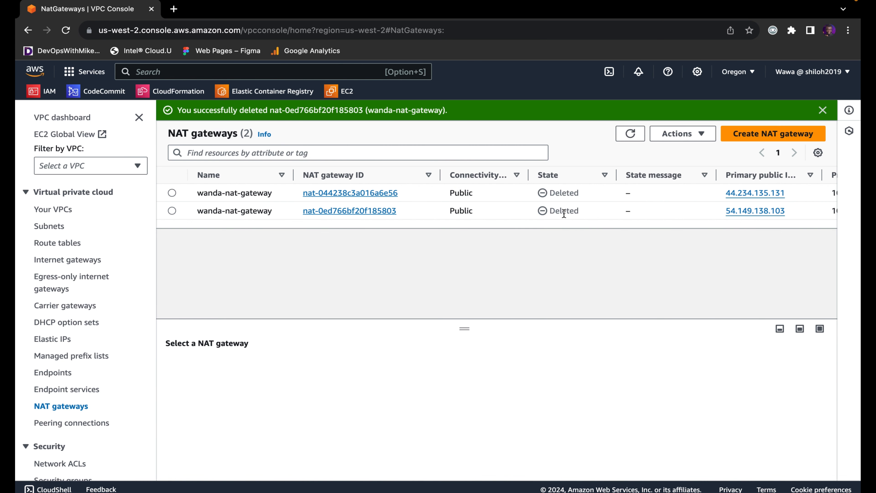
click(54, 339)
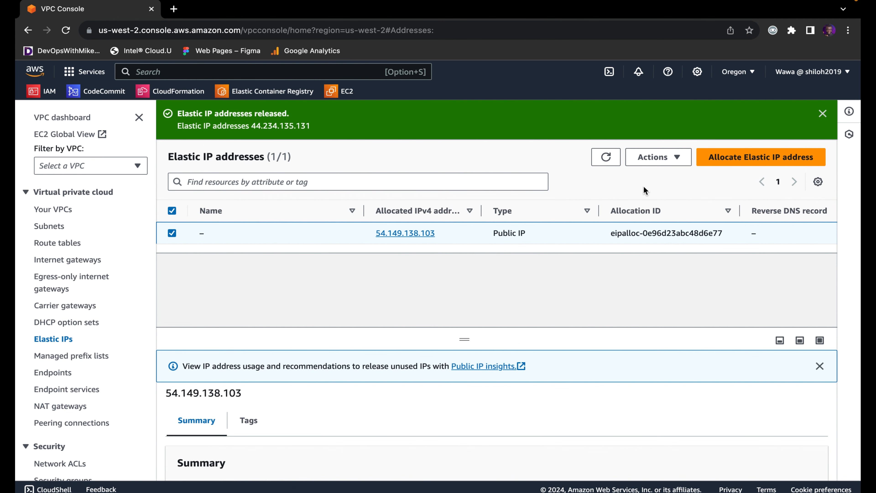
click(678, 160)
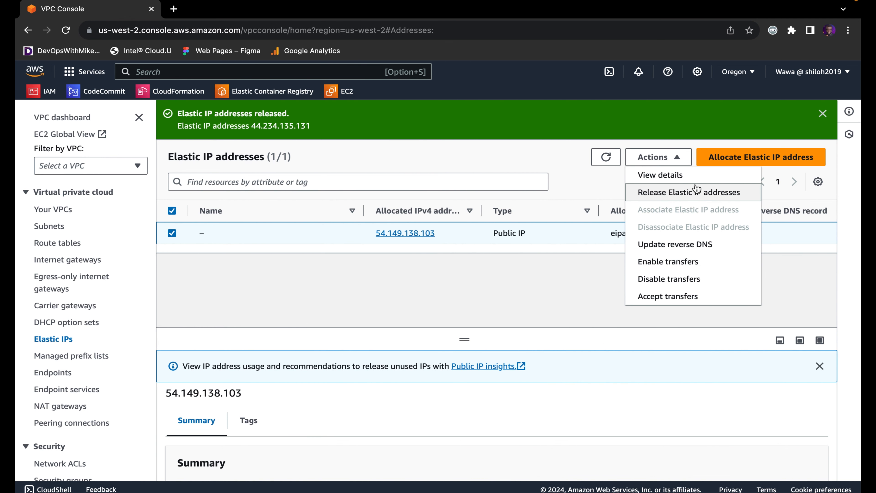
click(692, 192)
scroll(552, 316, right, 5)
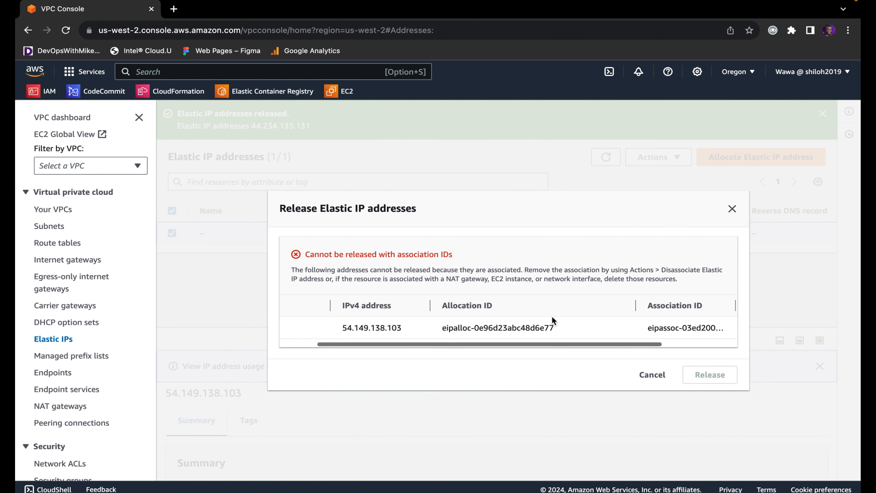
scroll(551, 316, left, 1)
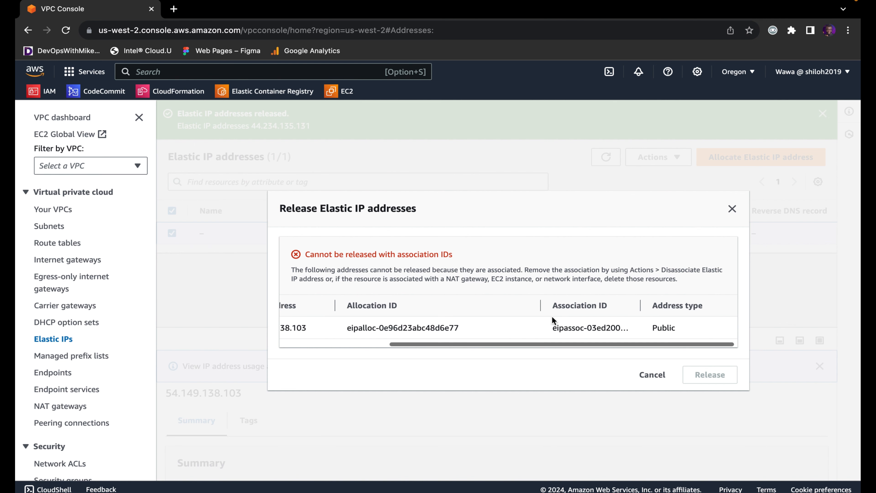
scroll(551, 316, left, 4)
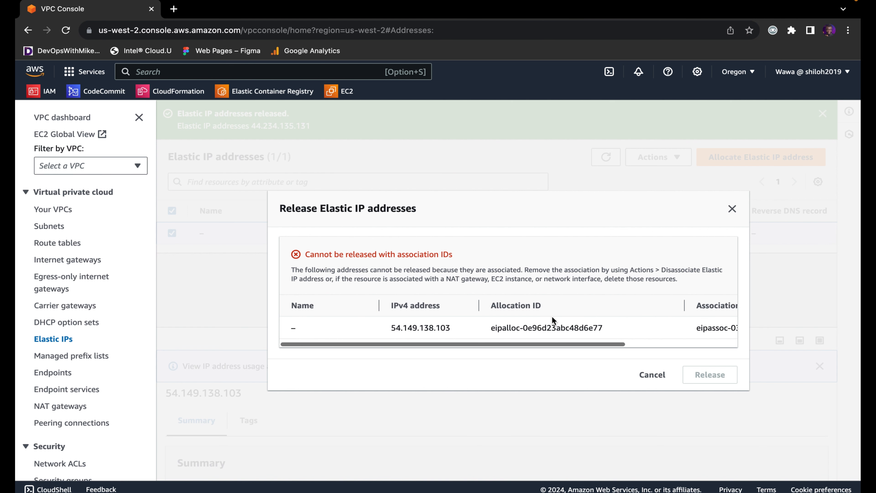
drag(460, 329, 383, 327)
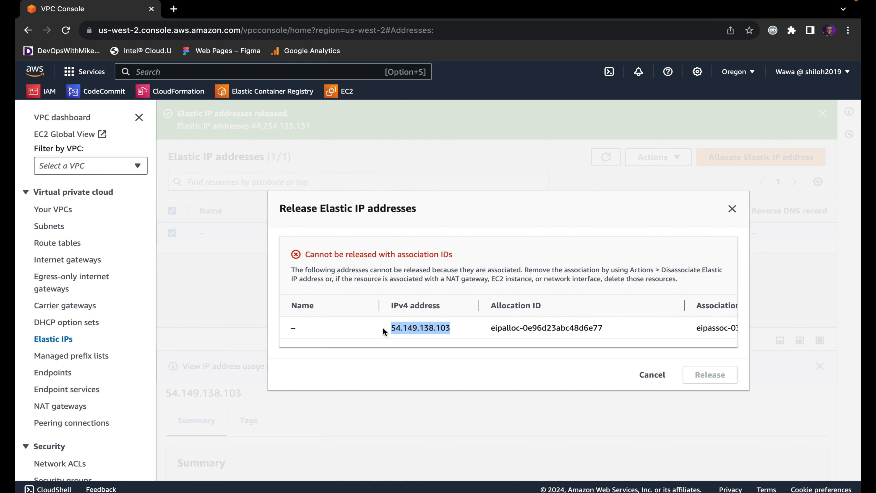
click(651, 375)
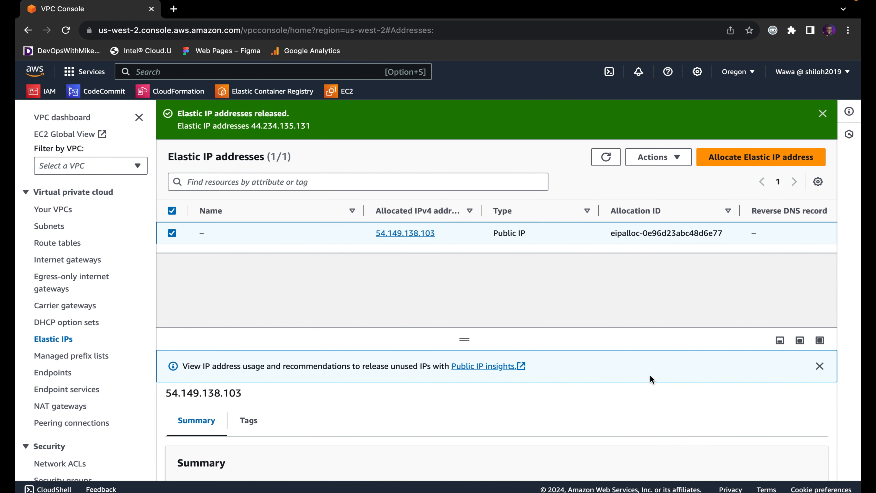
Detach the internet gateway wanda-igw from wanda-vpc
click(64, 261)
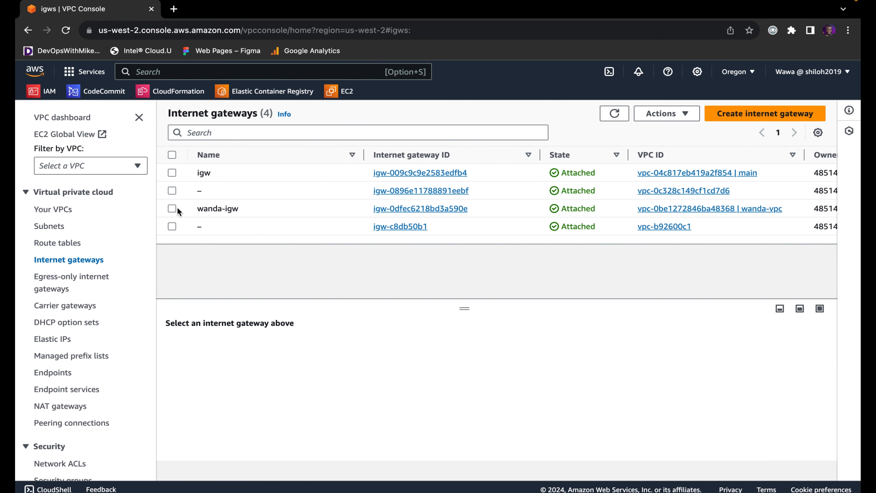
click(172, 209)
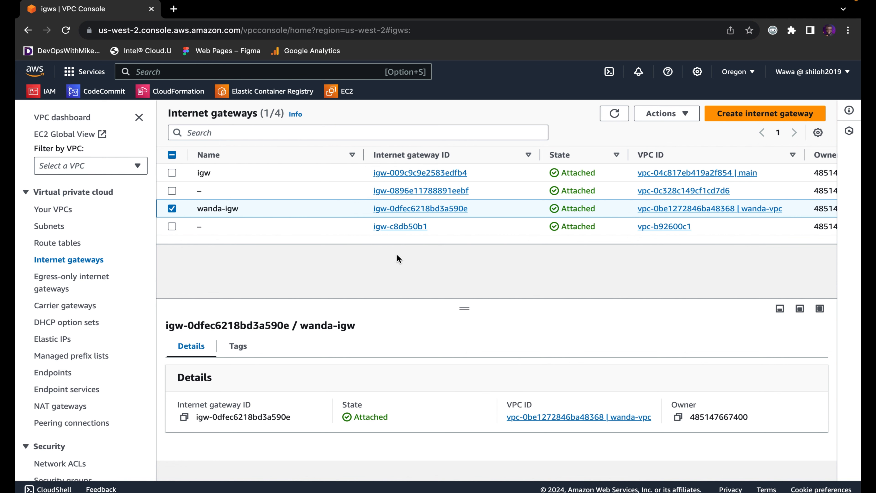
click(685, 113)
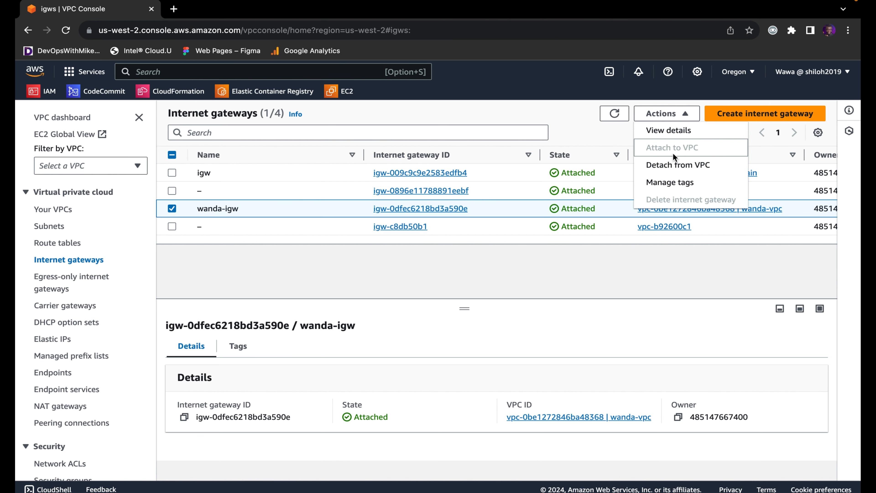
click(671, 165)
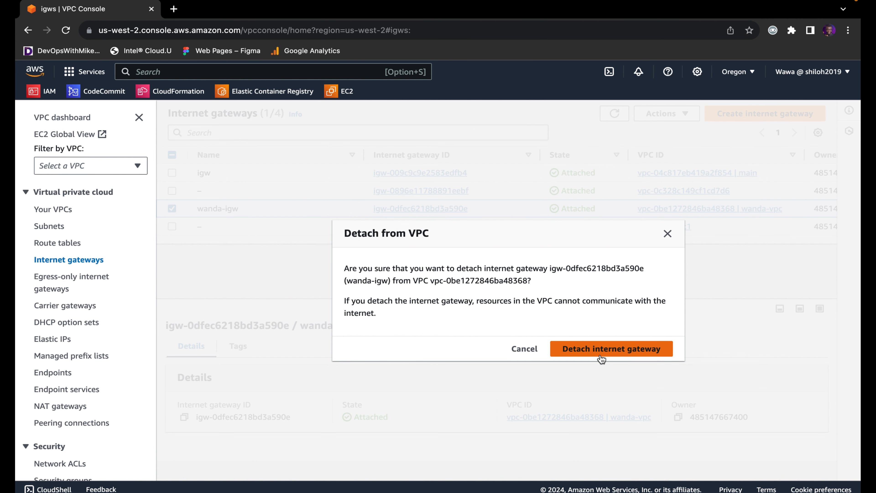
click(609, 352)
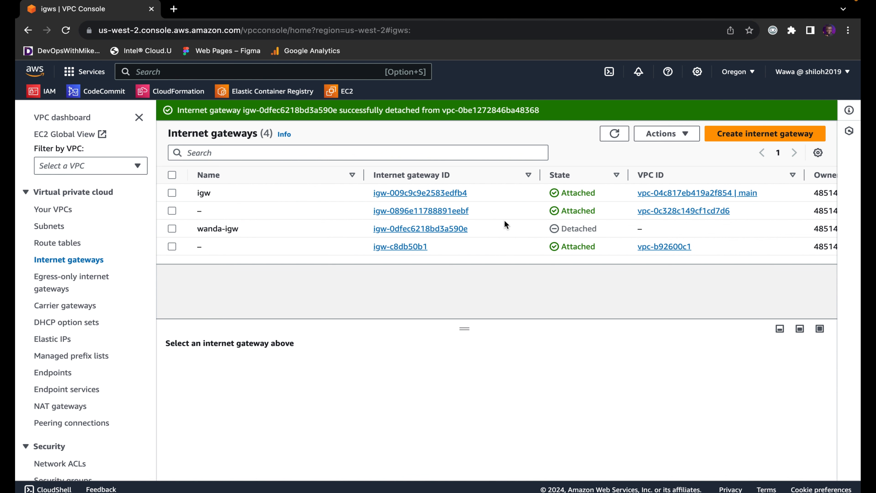
Delete the detached internet gateway wanda-igw, confirming with the word delete
click(172, 229)
click(666, 134)
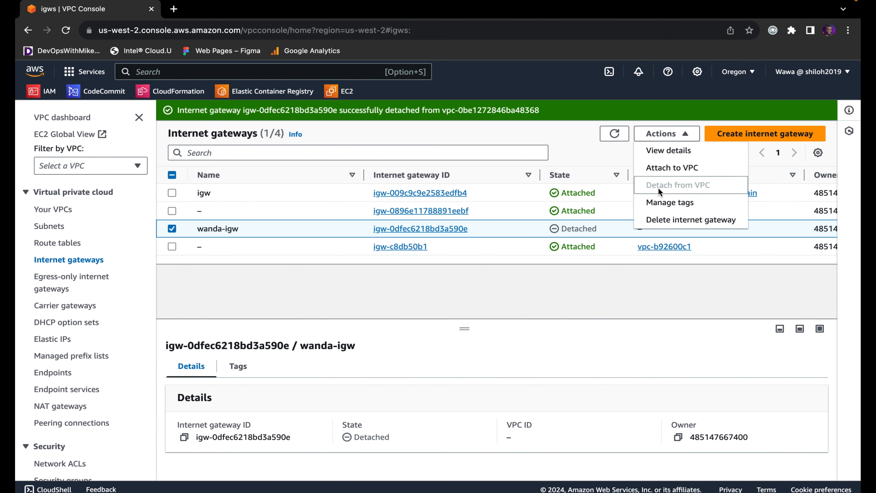
click(671, 218)
click(473, 327)
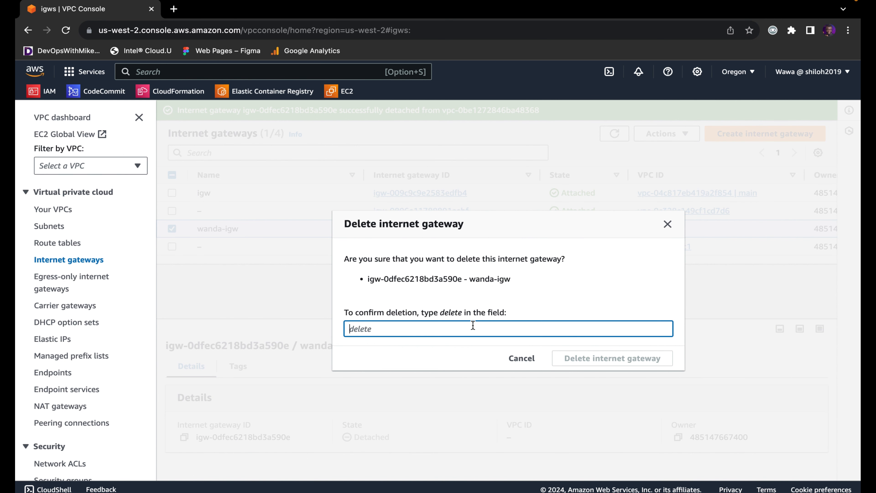
text(delete)
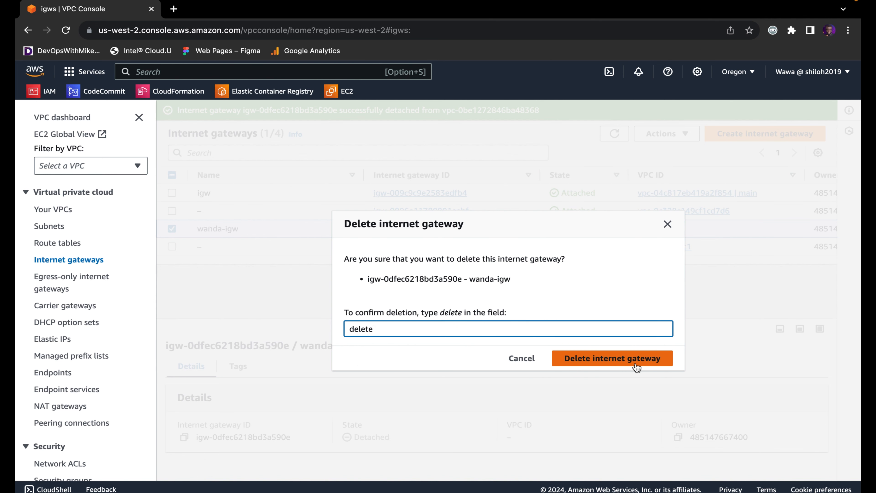
click(637, 367)
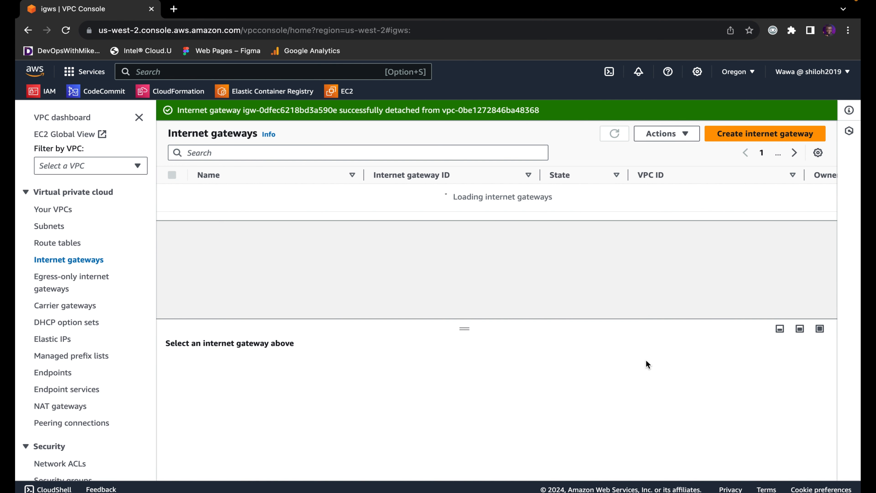
Remove wanda-public-subnet from the subnet associations of the wanda-public-rtb route table and save
click(66, 243)
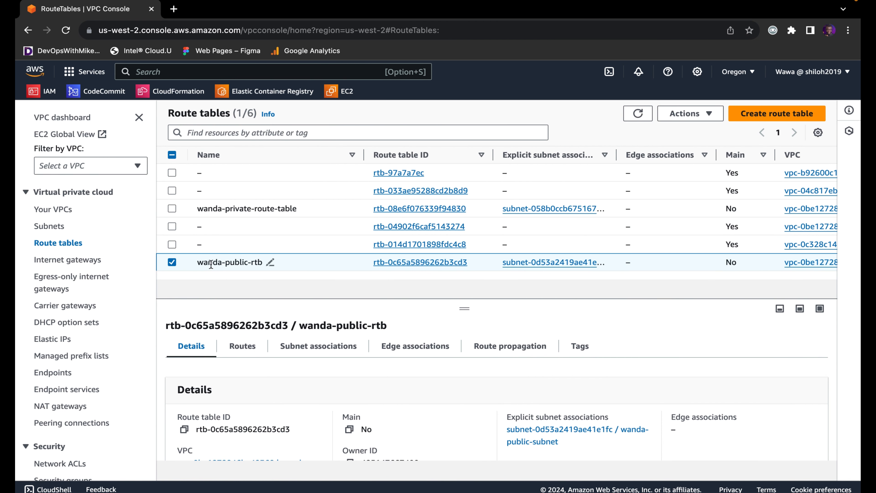
click(322, 346)
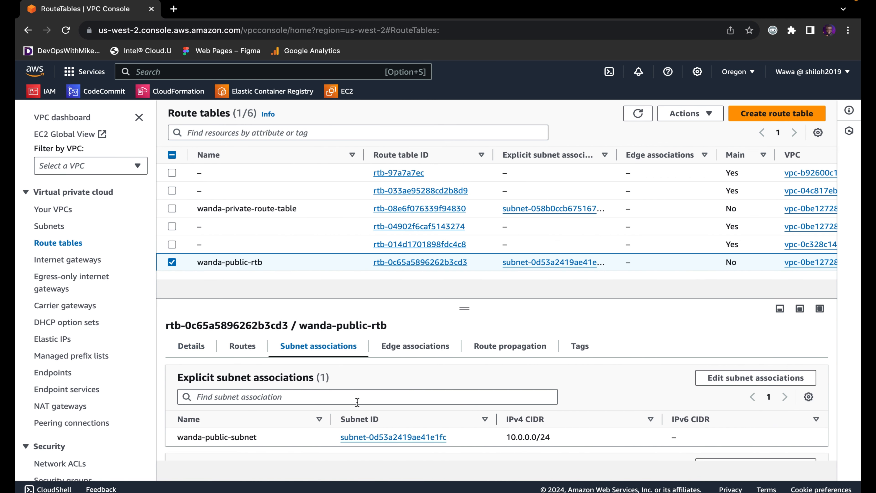
click(717, 384)
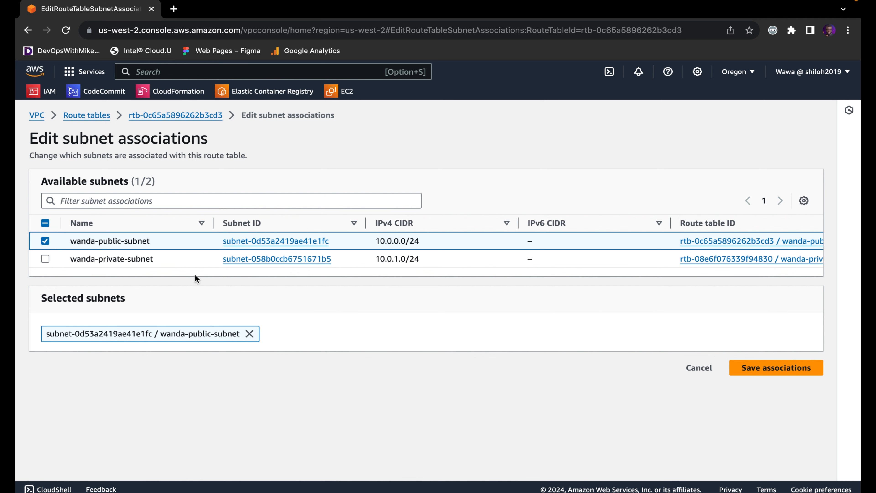
click(249, 334)
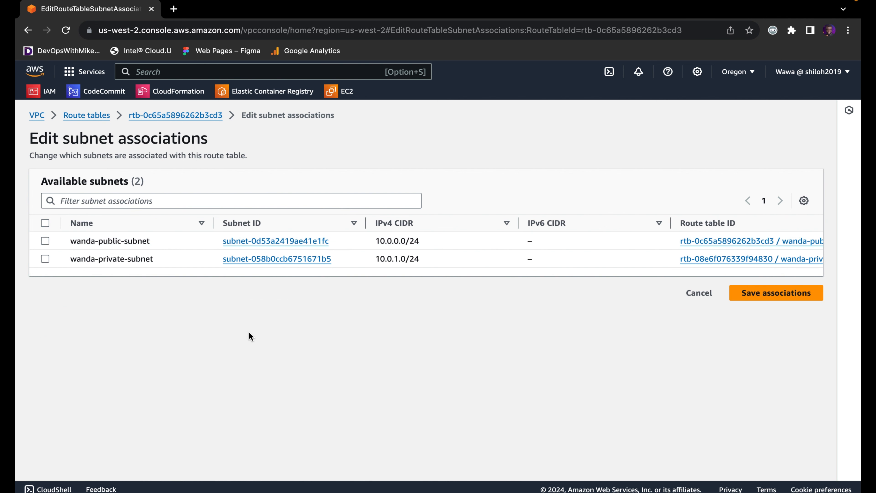
click(768, 293)
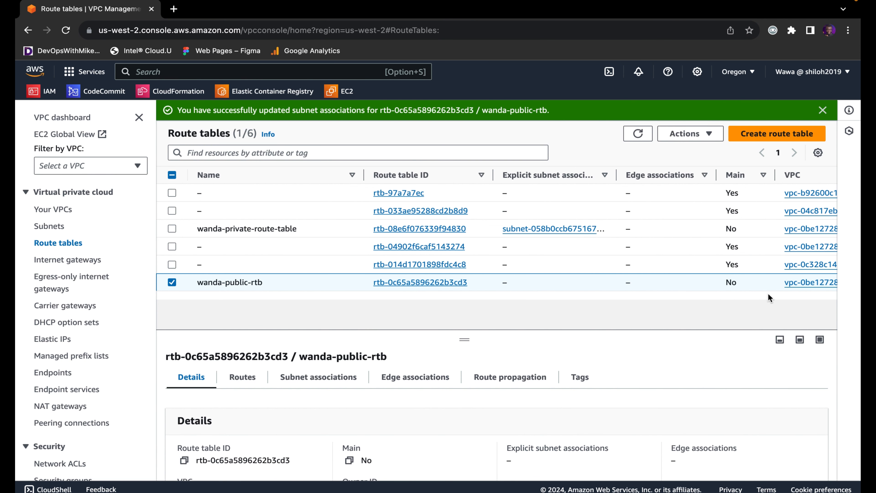
Delete the wanda-public-rtb route table, confirming with the word delete
click(687, 134)
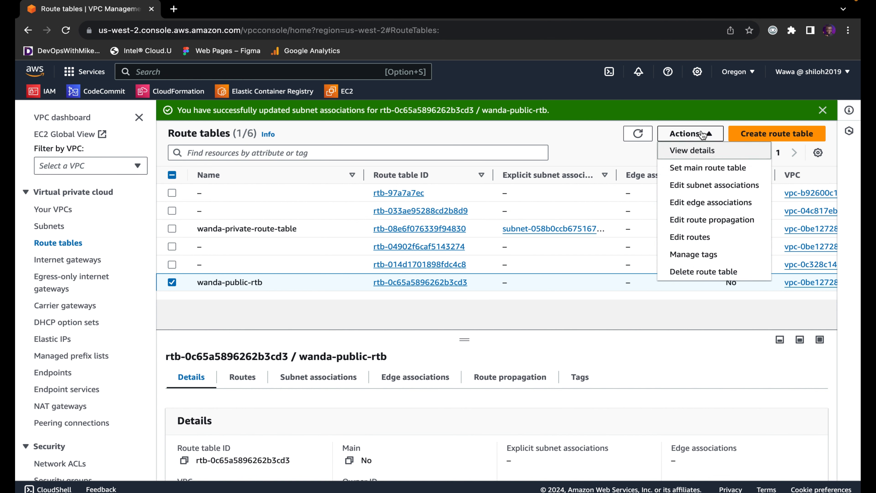
click(697, 271)
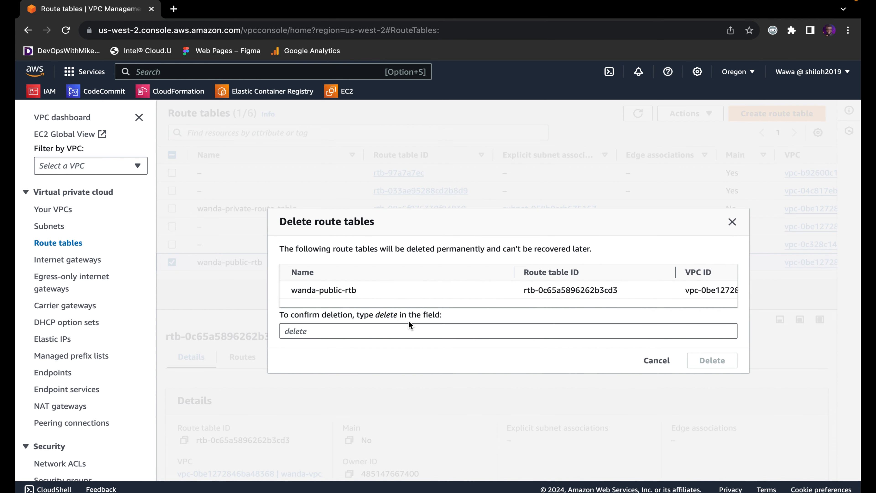
click(368, 336)
text(d)
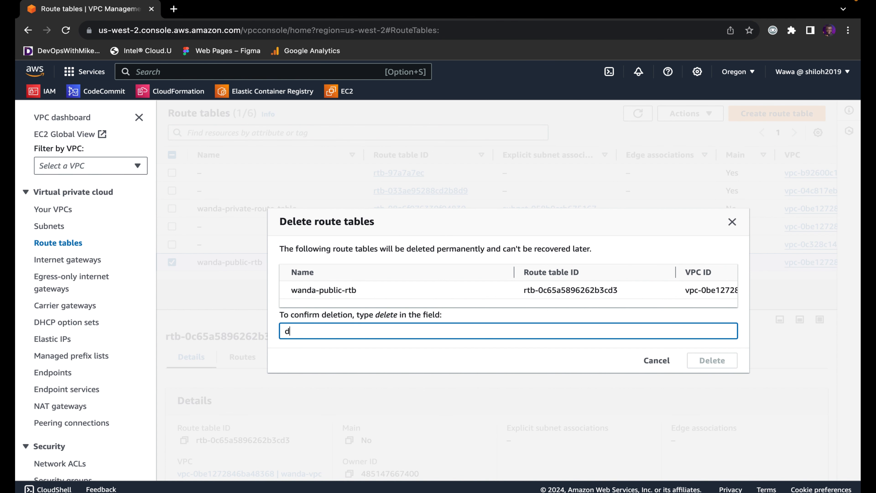
text(elete)
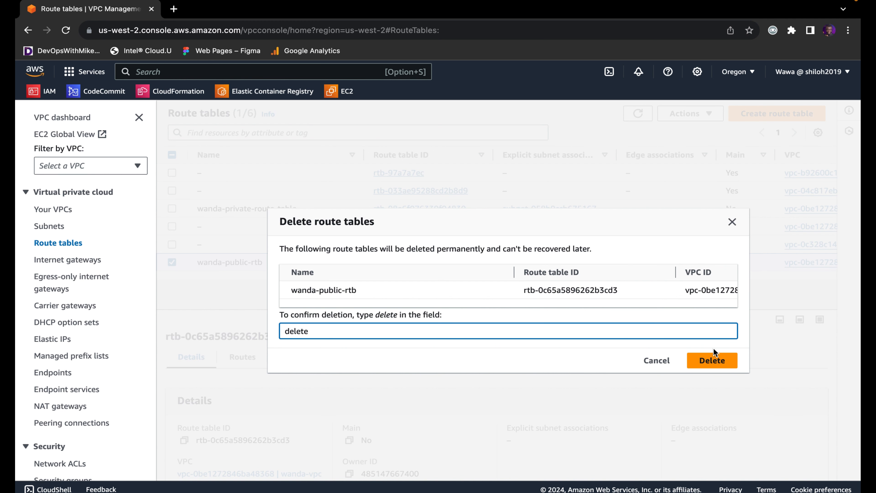
click(724, 359)
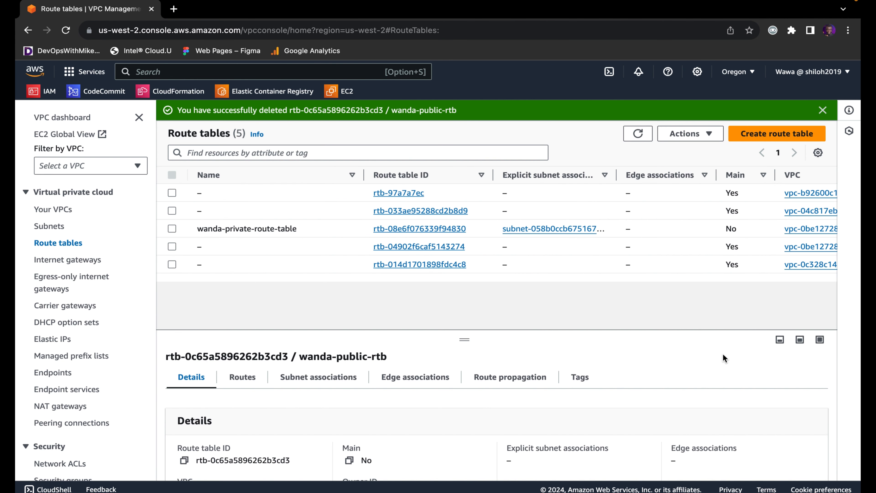
Remove wanda-private-subnet from the subnet associations of wanda-private-route-table and save
click(172, 229)
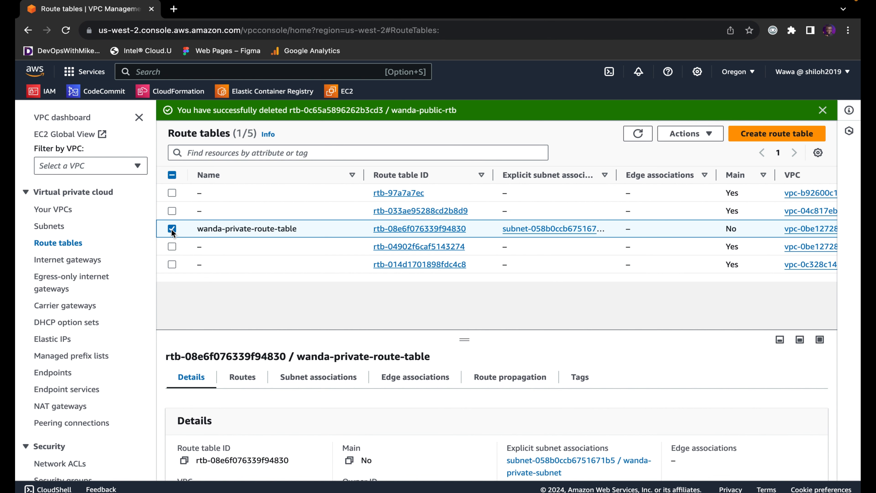
click(334, 380)
click(714, 409)
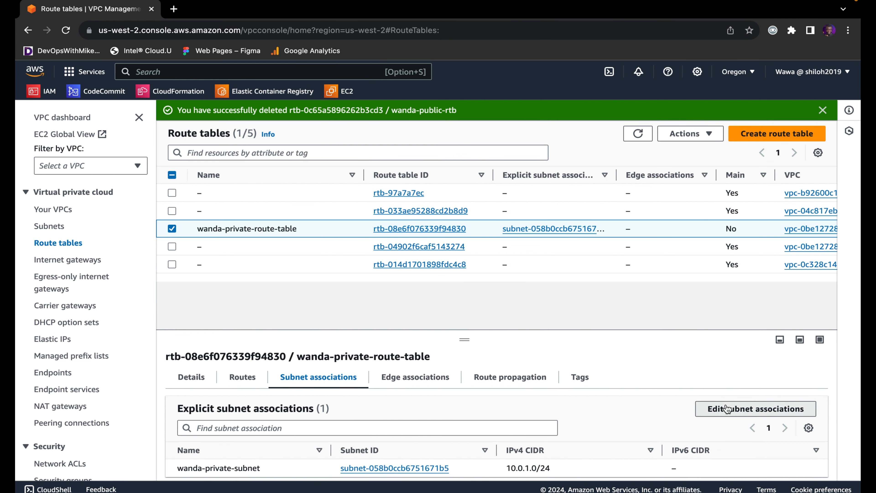
click(45, 259)
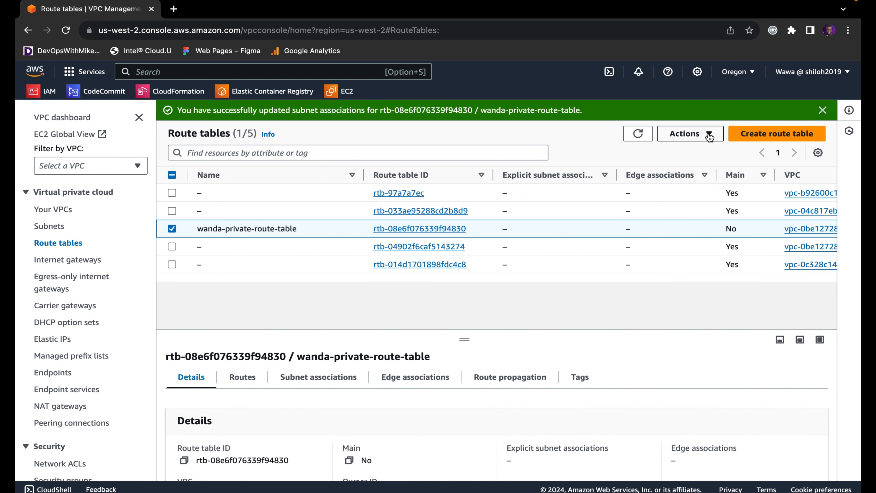
Delete wanda-private-route-table, confirming with the word delete
click(710, 137)
click(710, 271)
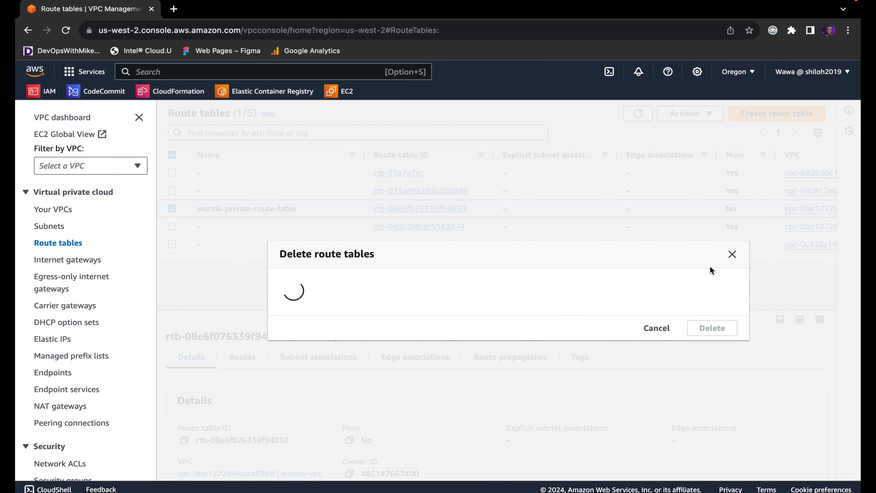
click(481, 329)
text(d)
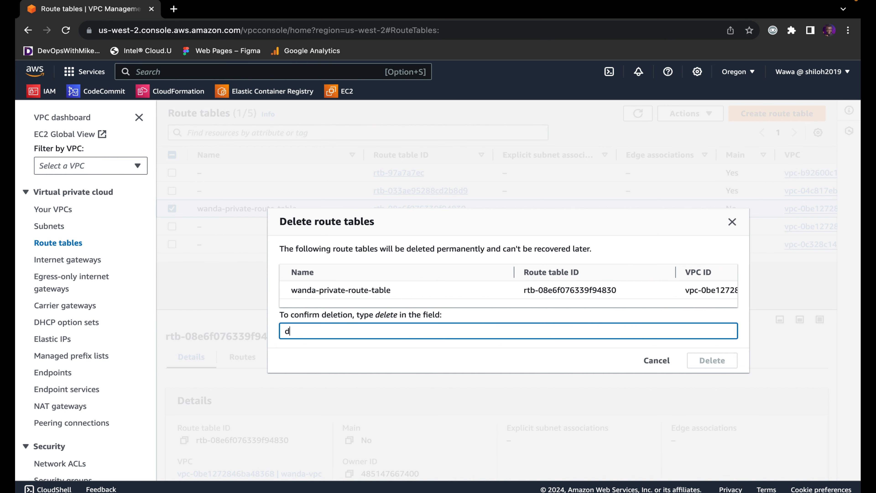
text(elete)
click(730, 359)
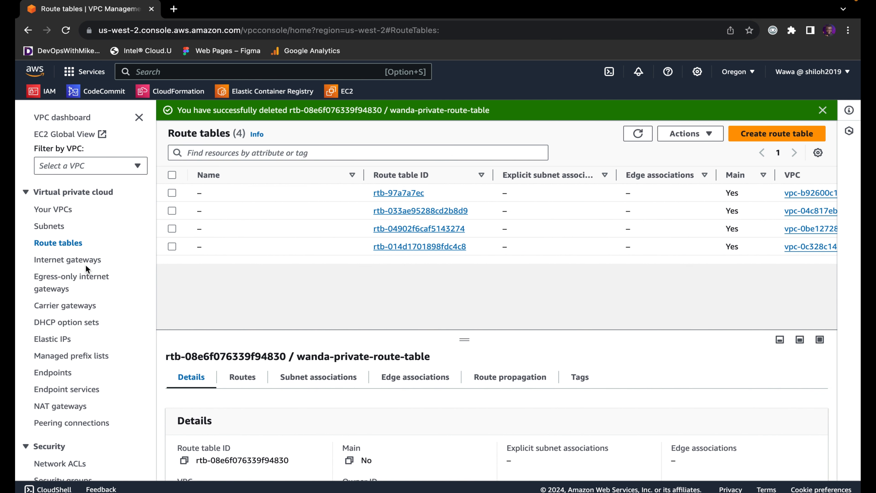
Delete the subnet wanda-public-subnet, confirming with the word delete
click(55, 227)
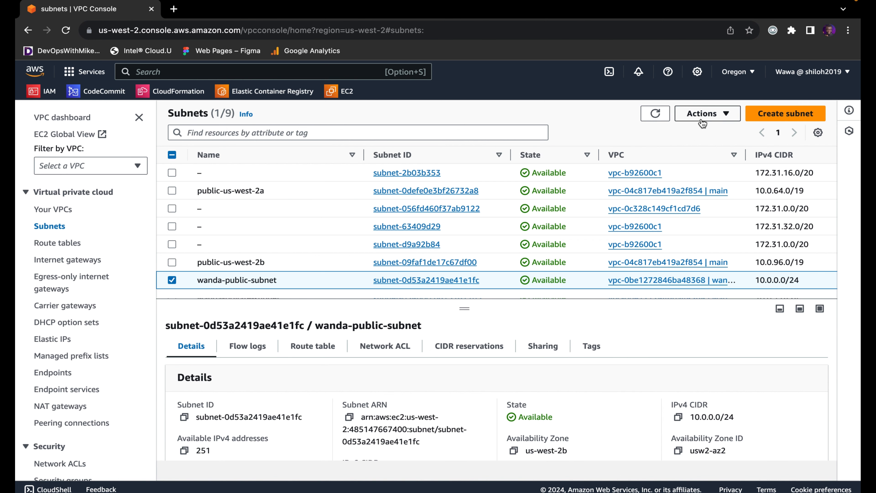
click(726, 115)
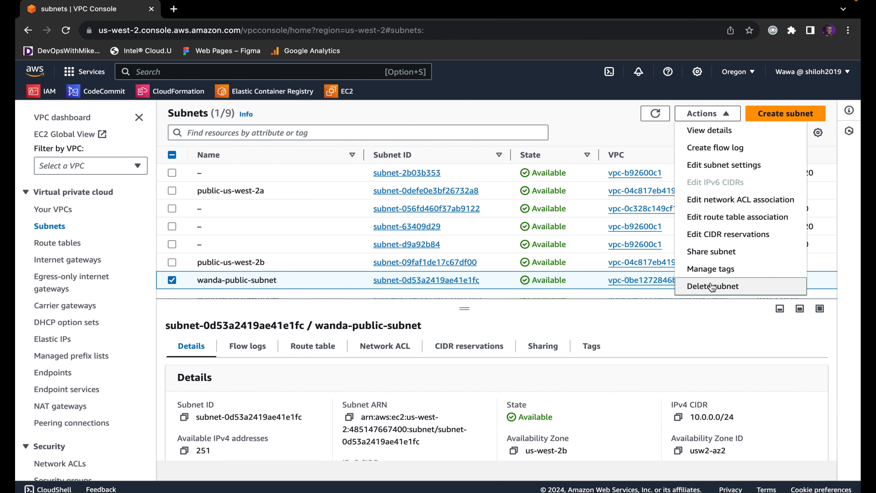
click(700, 285)
click(399, 325)
text(delete)
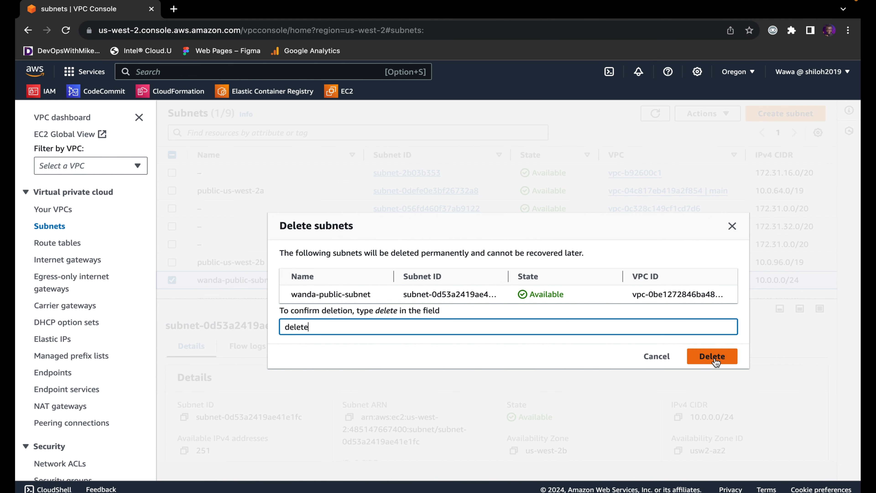
click(715, 357)
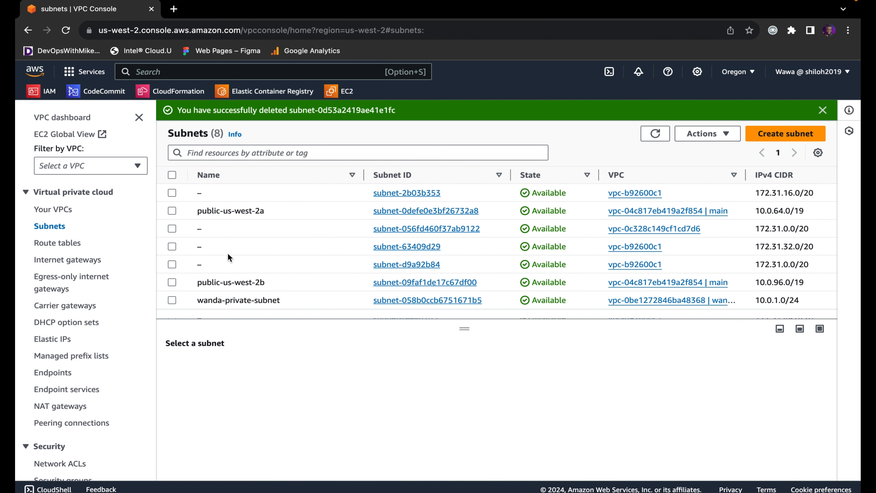
Delete the subnet wanda-private-subnet, confirming with the word delete
scroll(232, 266, down, 1)
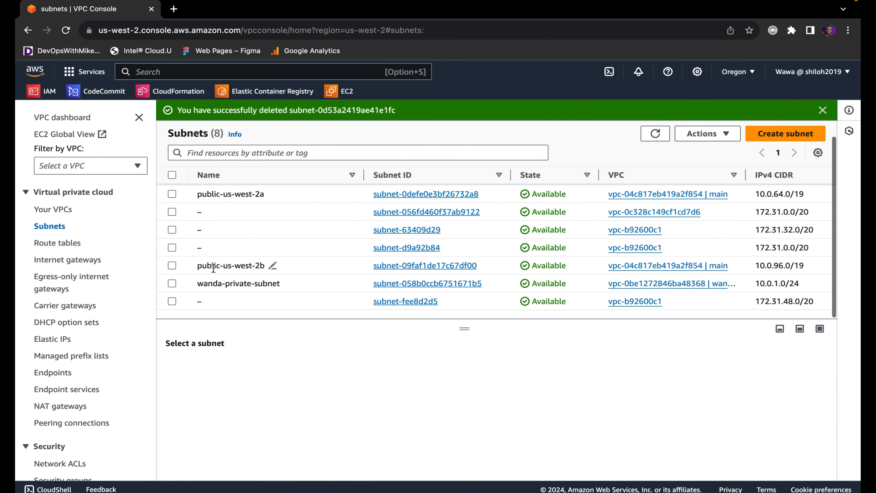
click(169, 283)
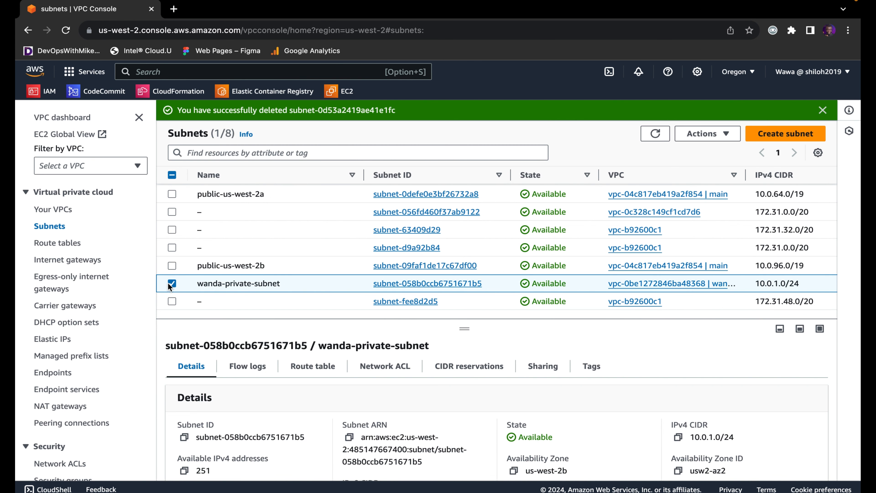
click(726, 135)
click(728, 360)
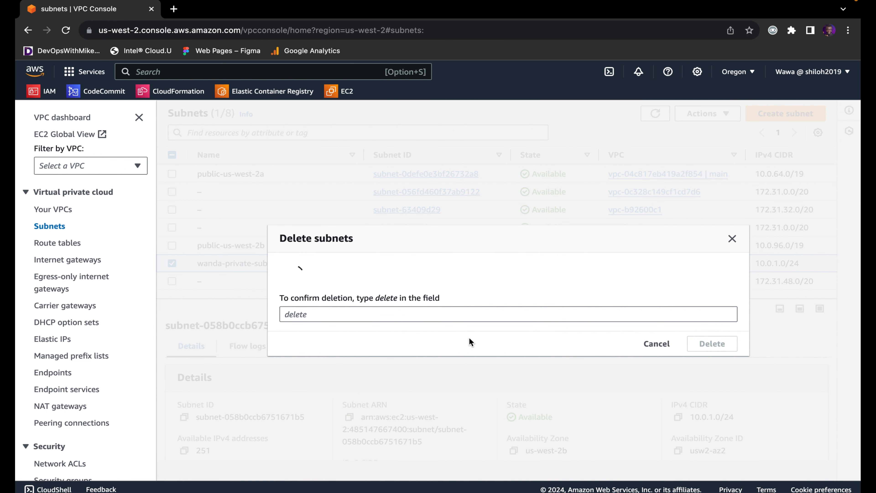
click(469, 323)
text(delet)
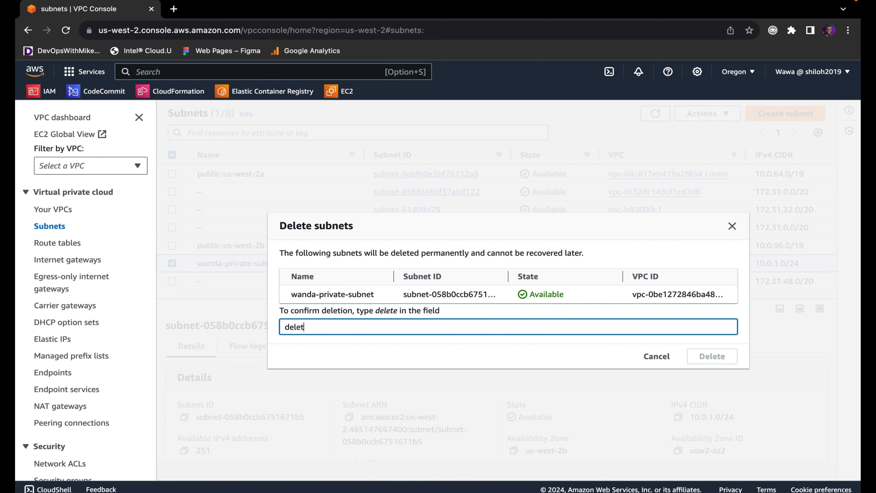
text(e)
click(728, 358)
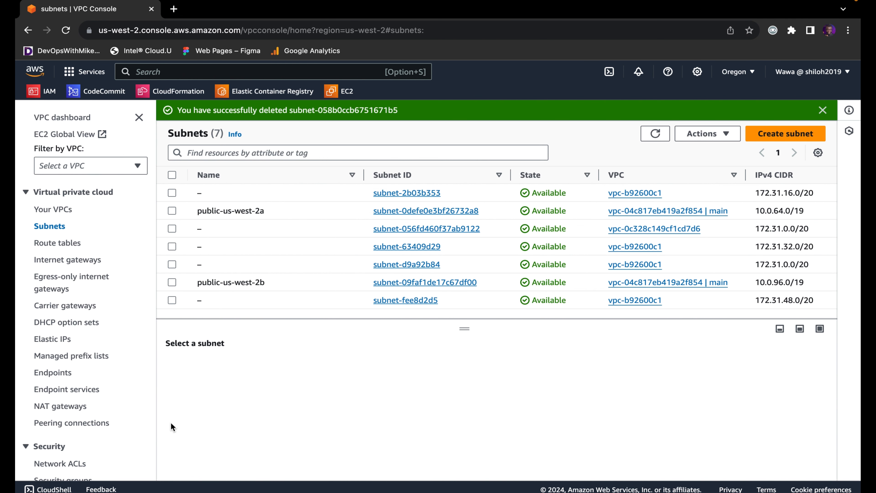
Find the security group wanda-sg among the VPC security groups and delete it
scroll(108, 427, down, 3)
click(65, 385)
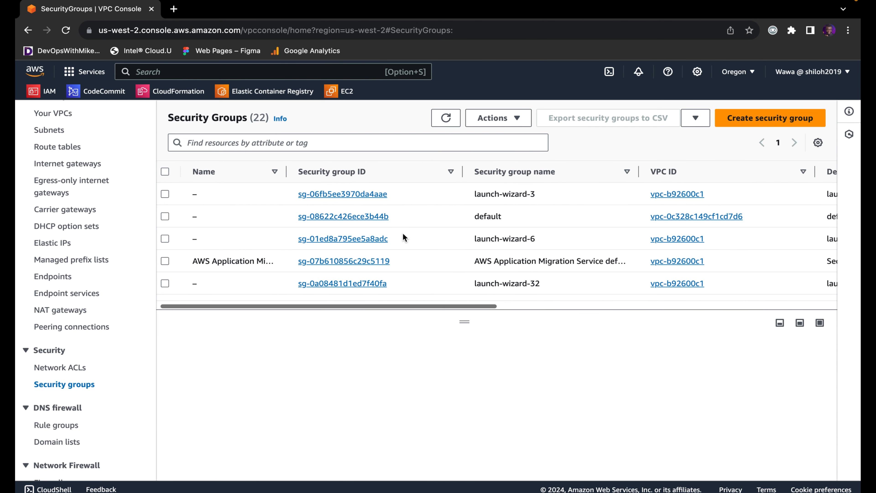
scroll(403, 235, down, 5)
scroll(403, 237, down, 6)
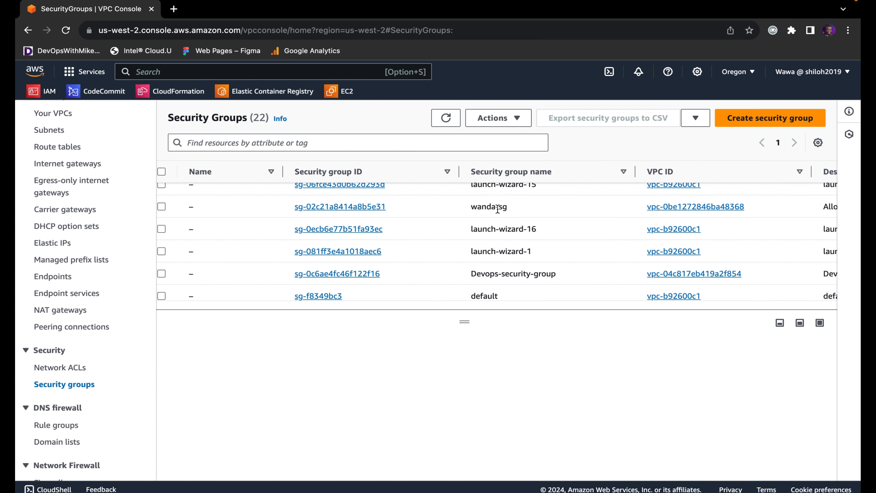
click(161, 207)
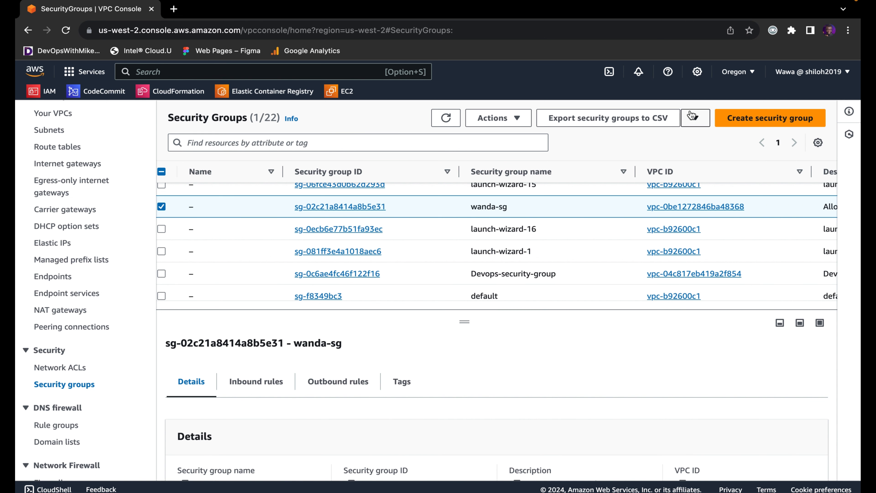
click(518, 124)
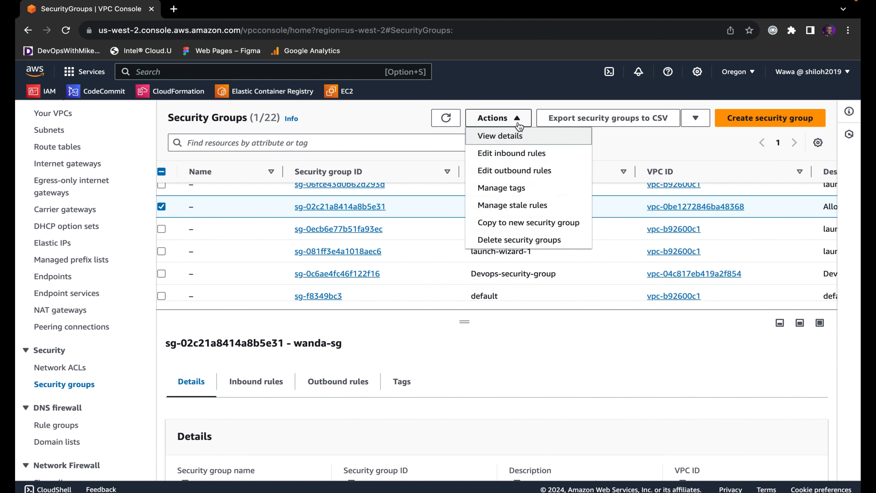
click(540, 242)
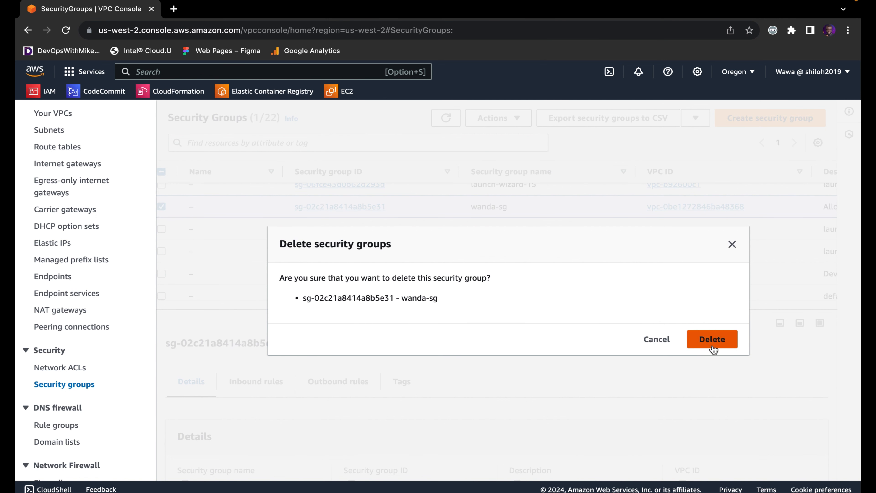
click(713, 346)
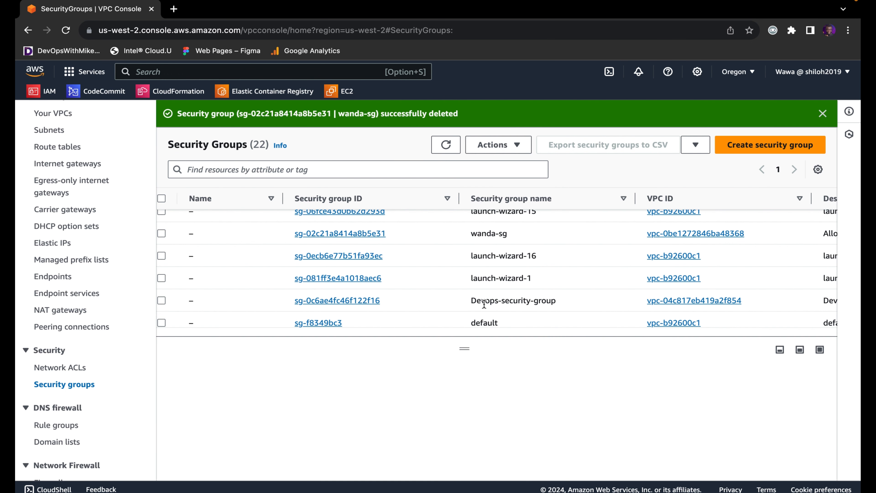
Delete wanda-vpc together with its network ACL wanda-nacl, with only that VPC selected, confirming with the word delete
scroll(65, 185, up, 3)
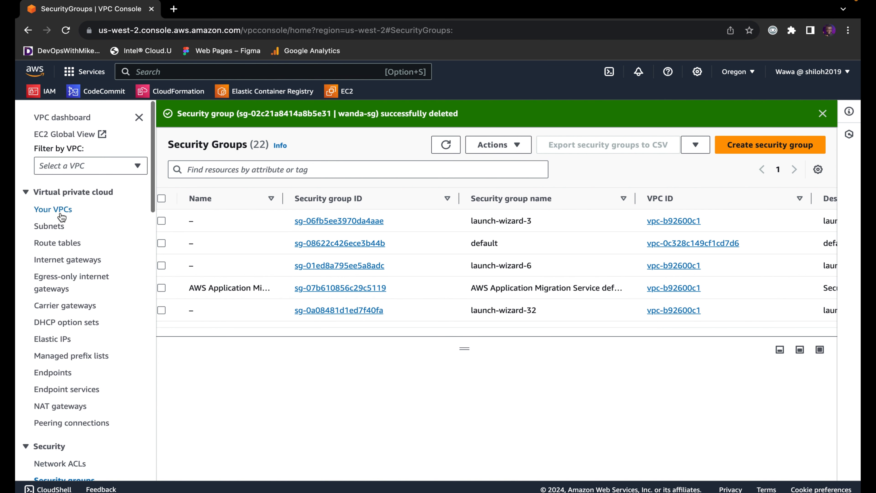
click(62, 213)
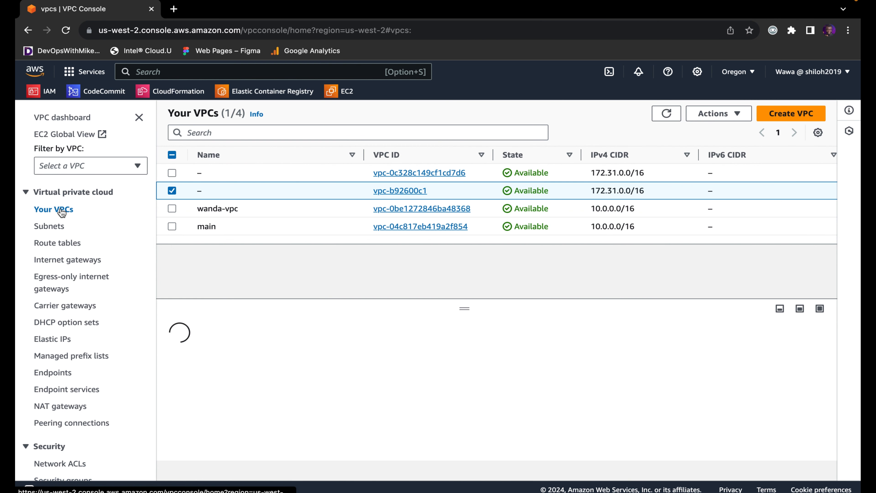
click(172, 208)
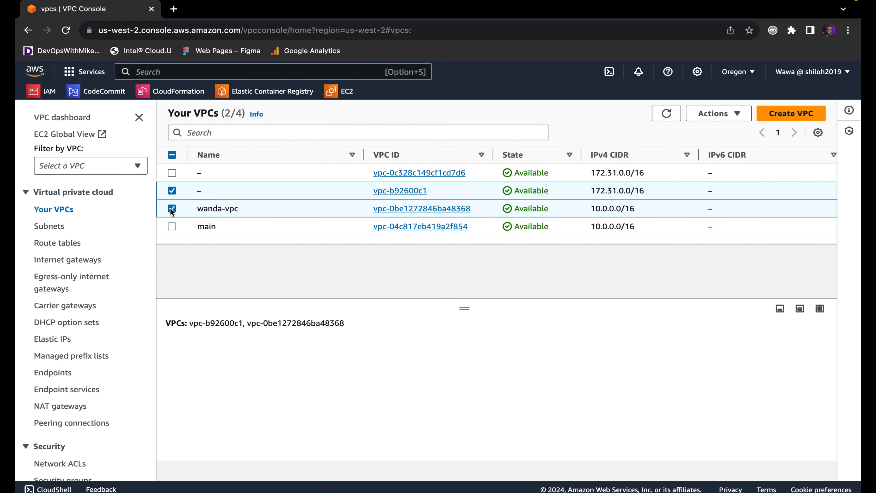
click(171, 191)
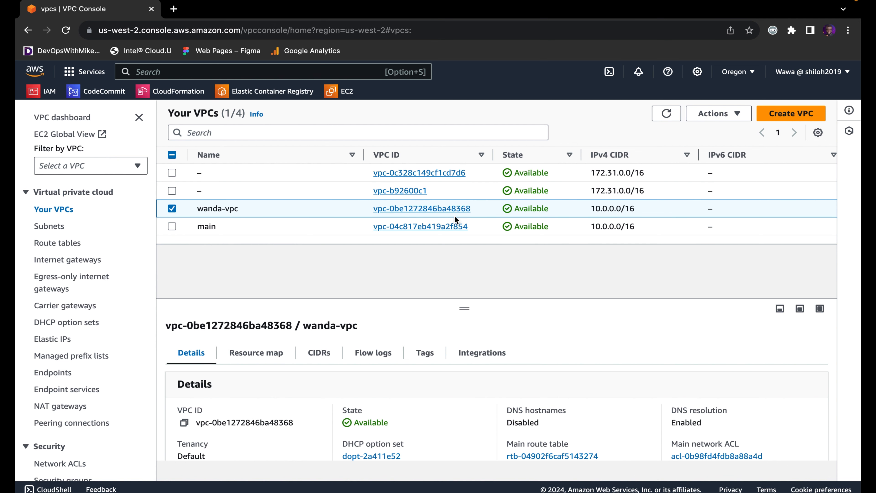
click(717, 114)
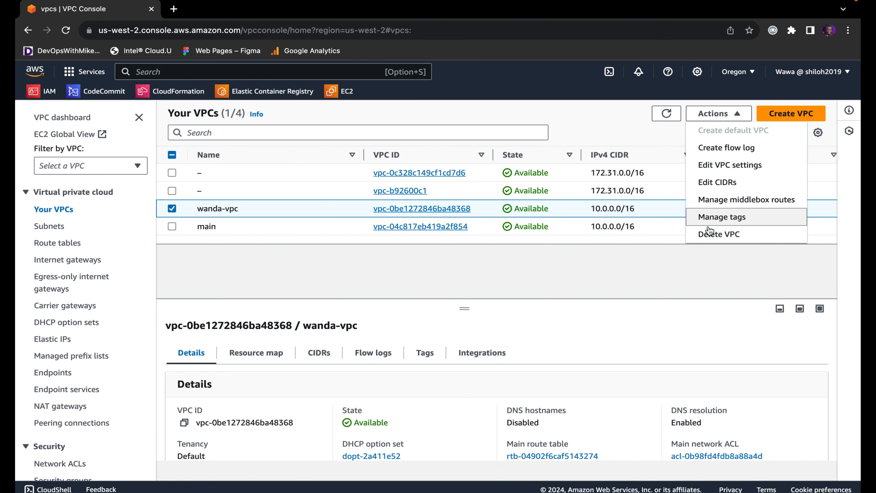
click(717, 235)
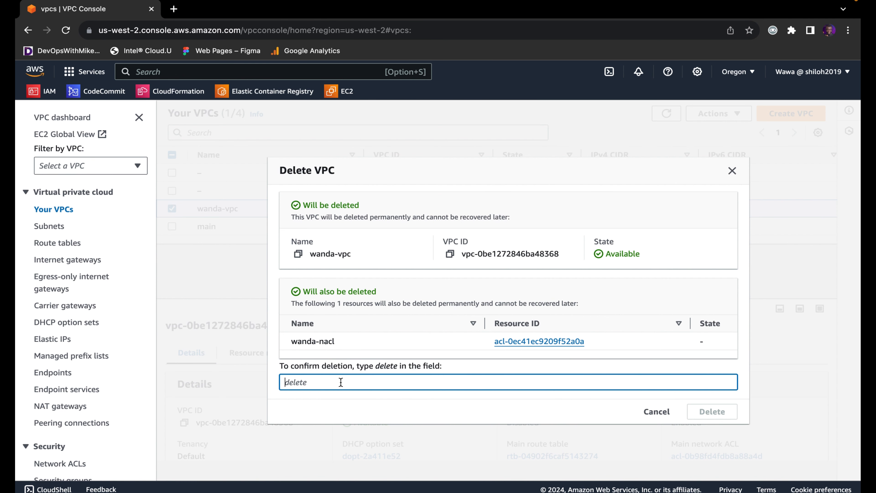
text(delete)
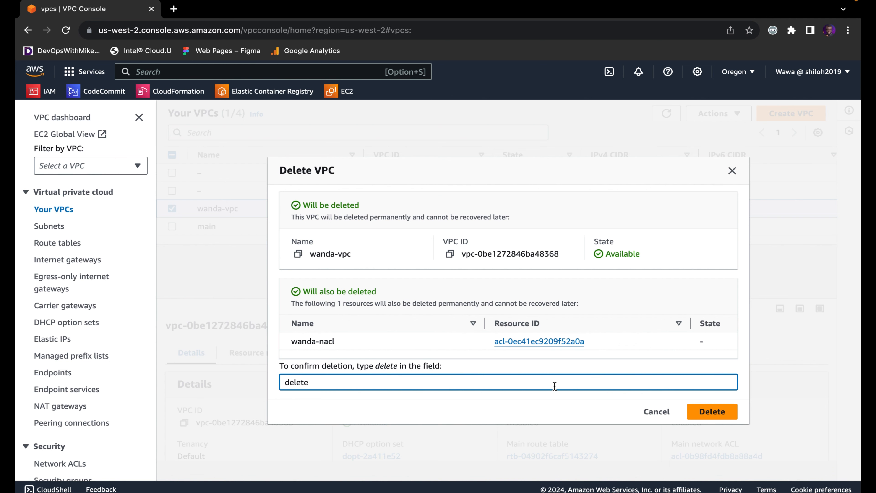
click(719, 413)
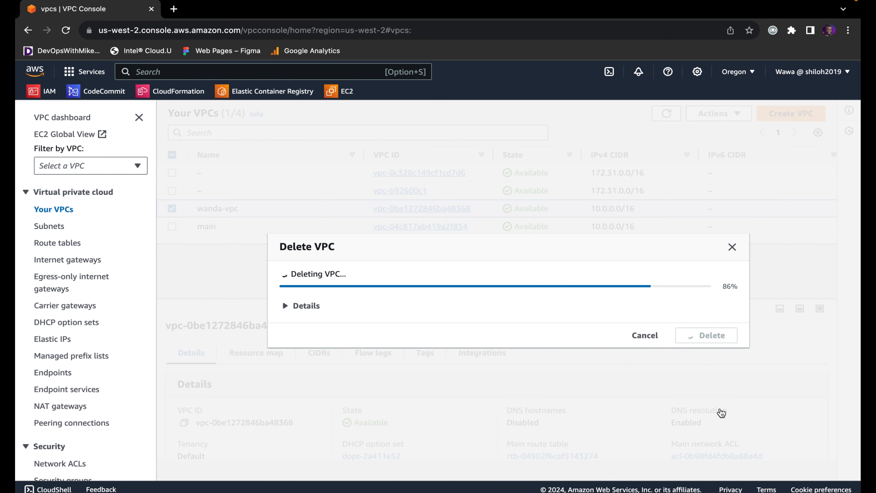